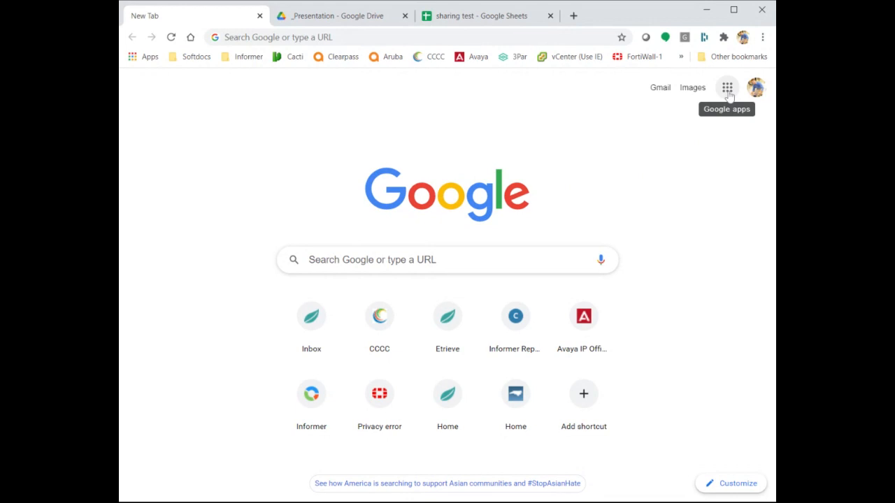
# Open Google Drive's My Drive from the Google apps panel.
pyautogui.click(728, 93)
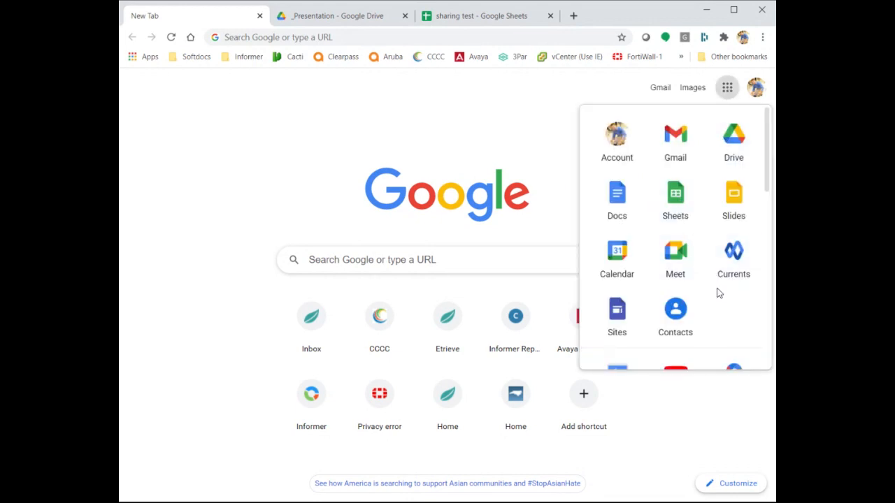
pyautogui.scroll(-4, 720, 295)
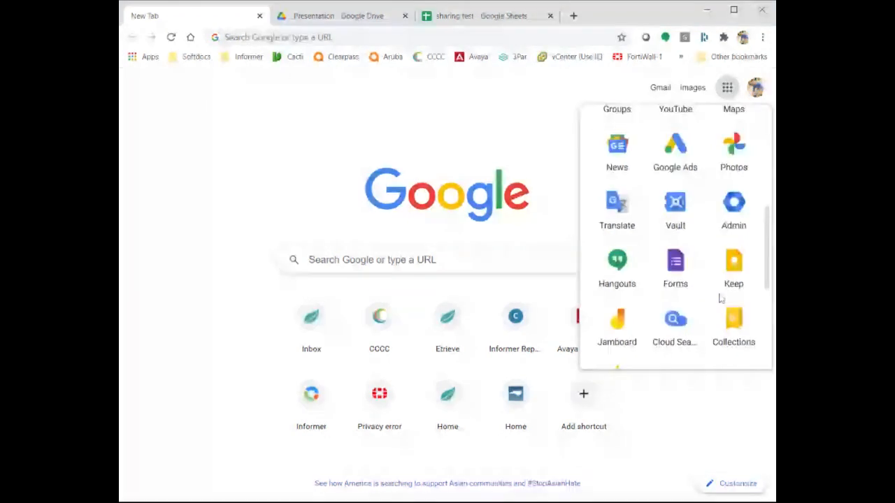
pyautogui.scroll(-1, 720, 299)
pyautogui.scroll(5, 720, 299)
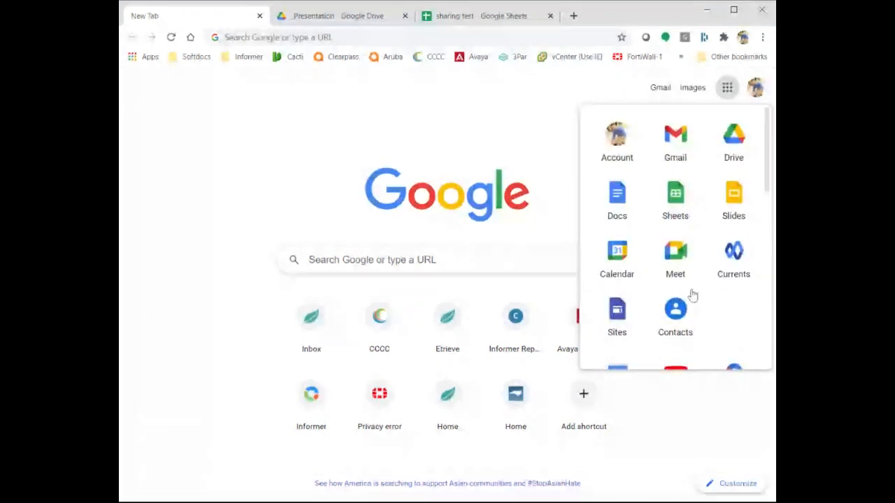
pyautogui.click(736, 142)
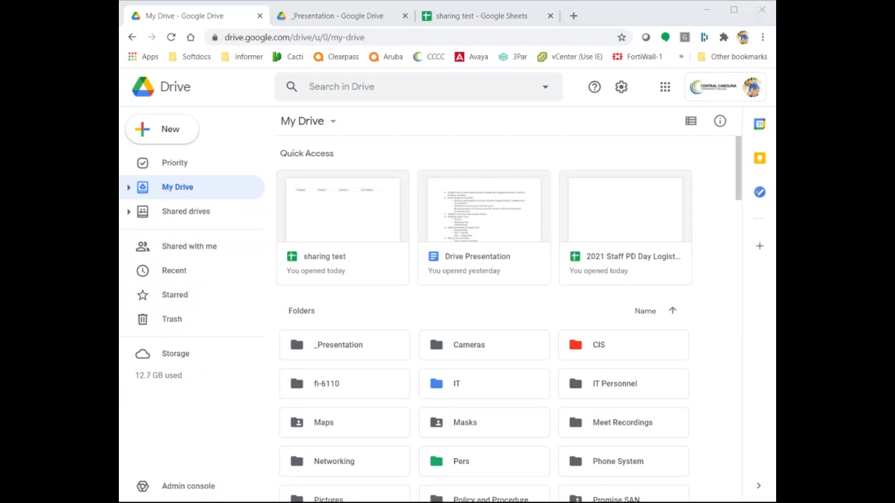
# Show Drive's New menu with Folder, uploads, Docs, Sheets, Slides and Forms.
pyautogui.click(179, 427)
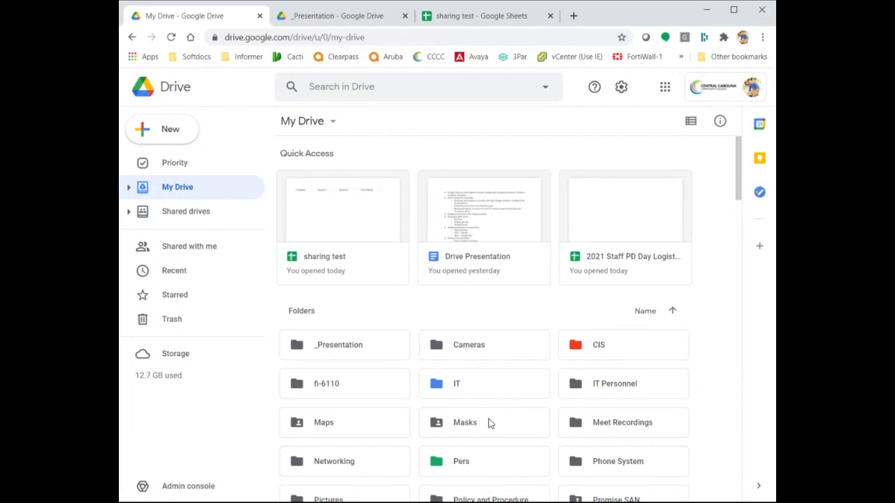
pyautogui.click(179, 132)
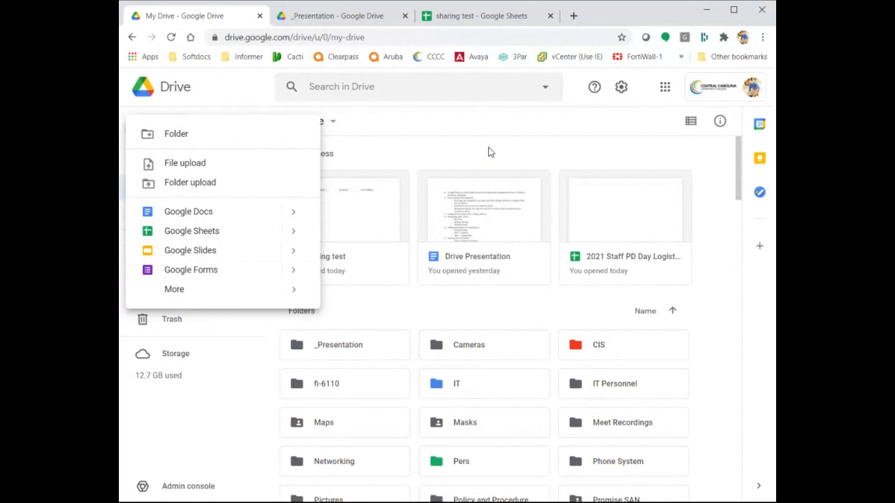
# Dismiss the New menu and switch to the Shared drives list.
pyautogui.click(489, 151)
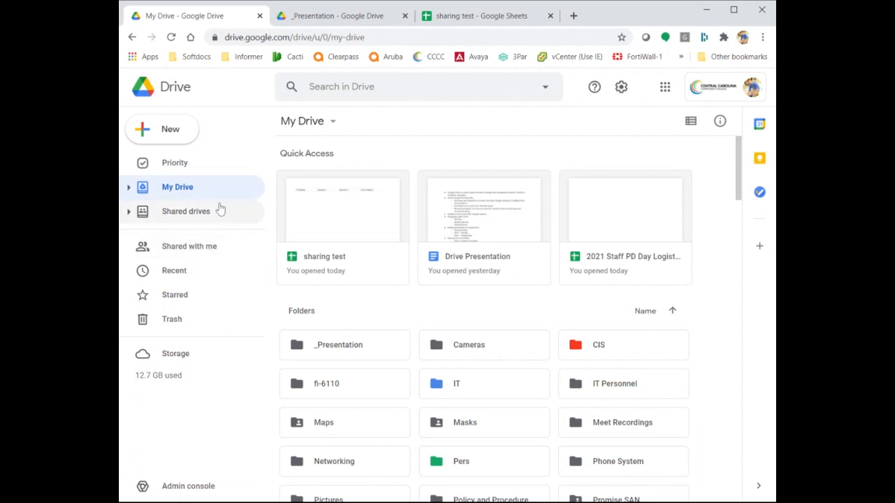
pyautogui.click(220, 210)
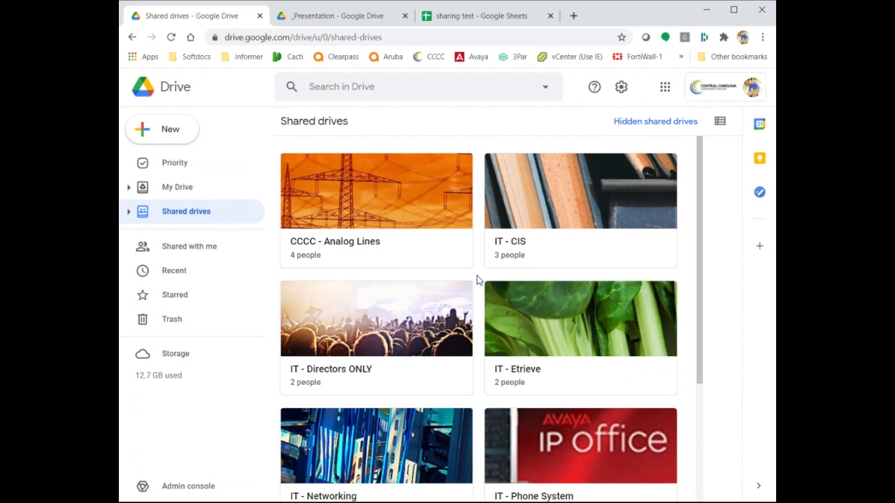
pyautogui.scroll(-3, 477, 276)
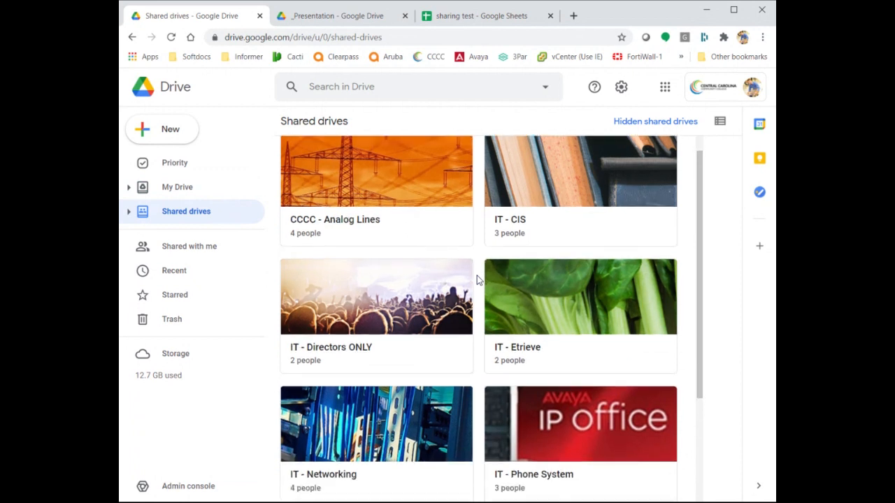
pyautogui.scroll(1, 477, 276)
pyautogui.scroll(2, 477, 276)
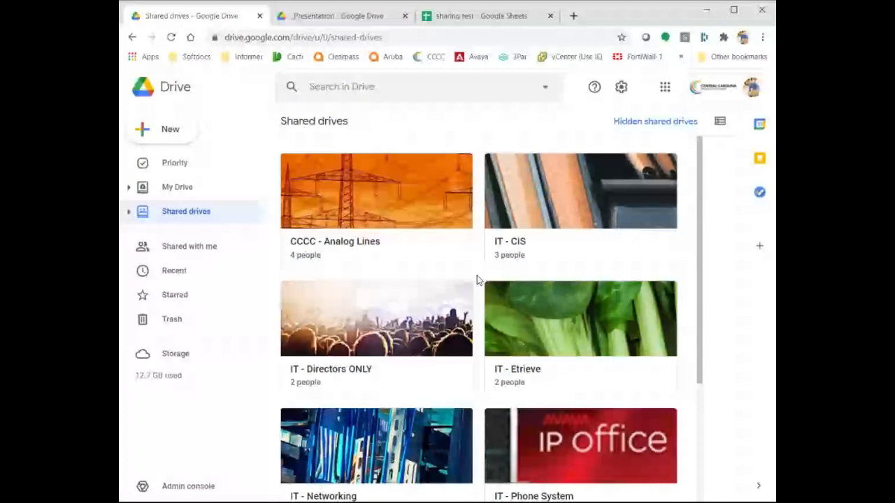
pyautogui.scroll(-2, 476, 277)
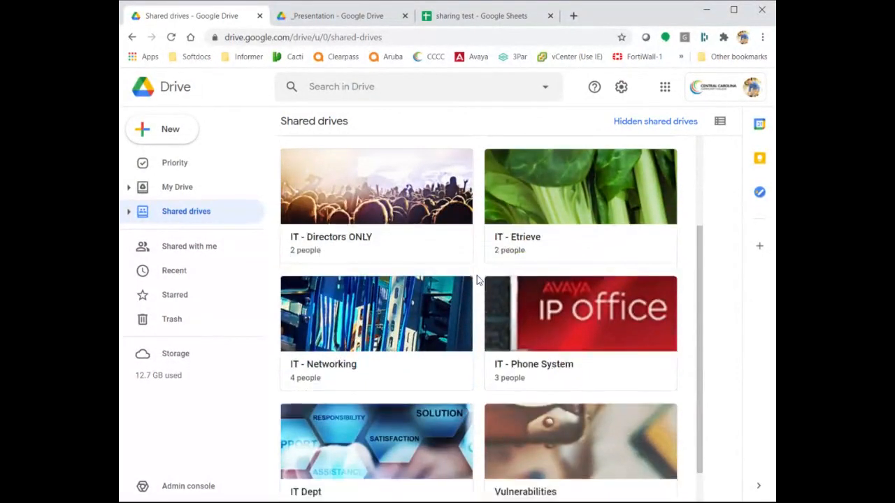
pyautogui.scroll(-1, 477, 275)
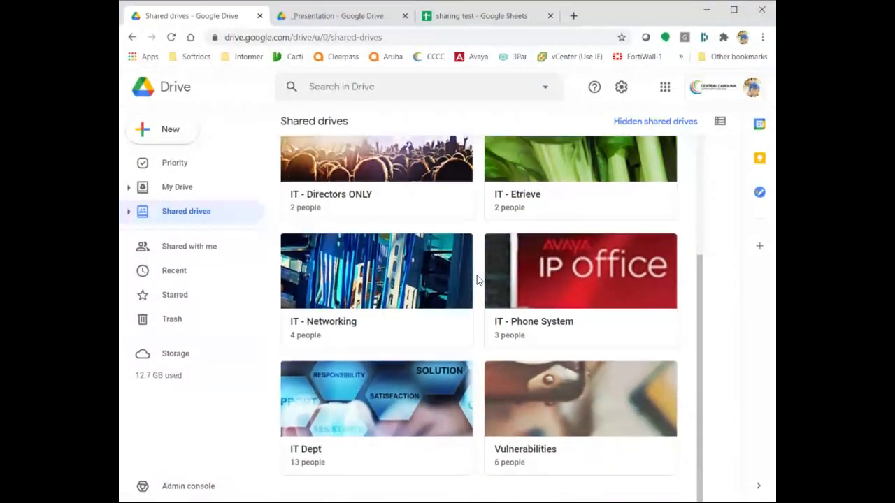
pyautogui.click(329, 383)
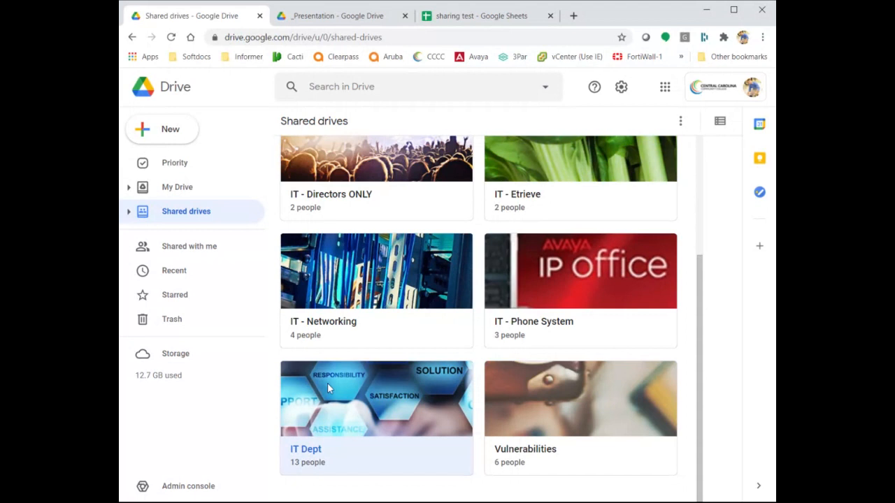
pyautogui.click(539, 302)
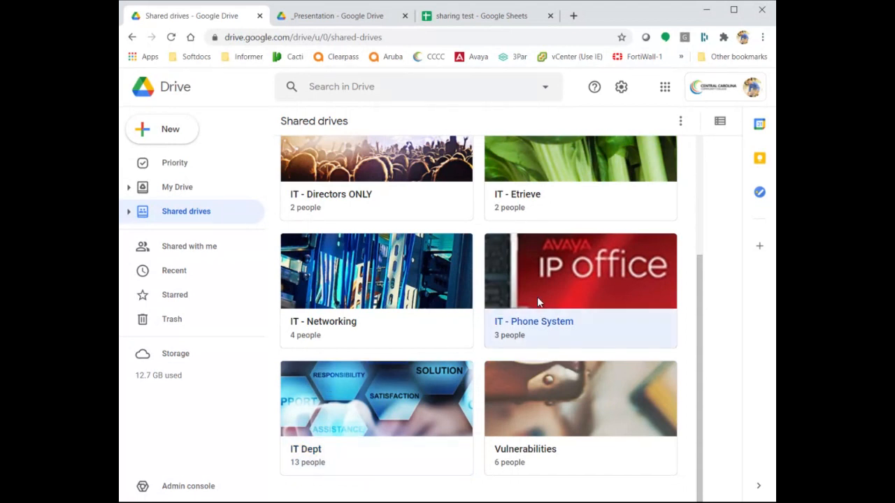
pyautogui.click(403, 284)
pyautogui.scroll(2, 403, 284)
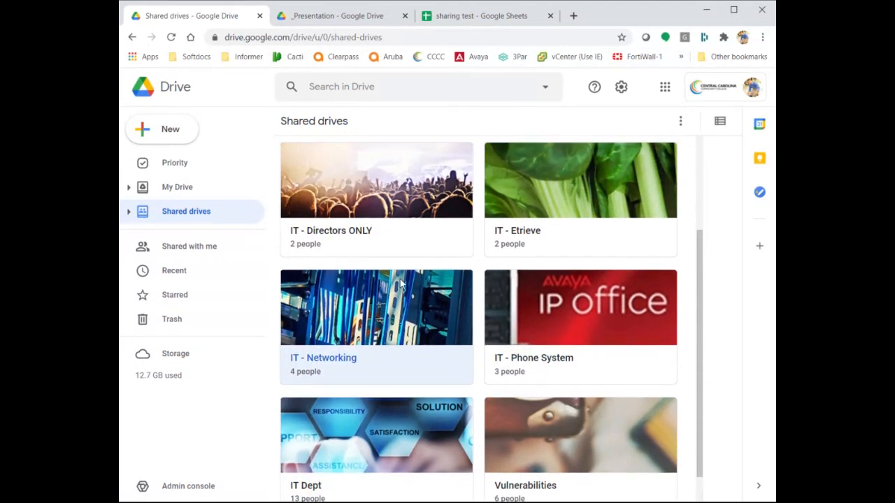
pyautogui.scroll(1, 403, 284)
pyautogui.click(555, 213)
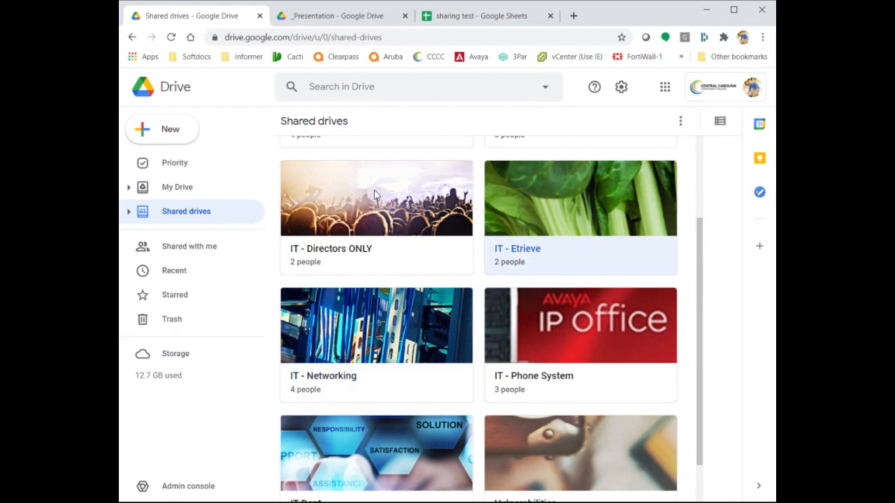
pyautogui.click(386, 217)
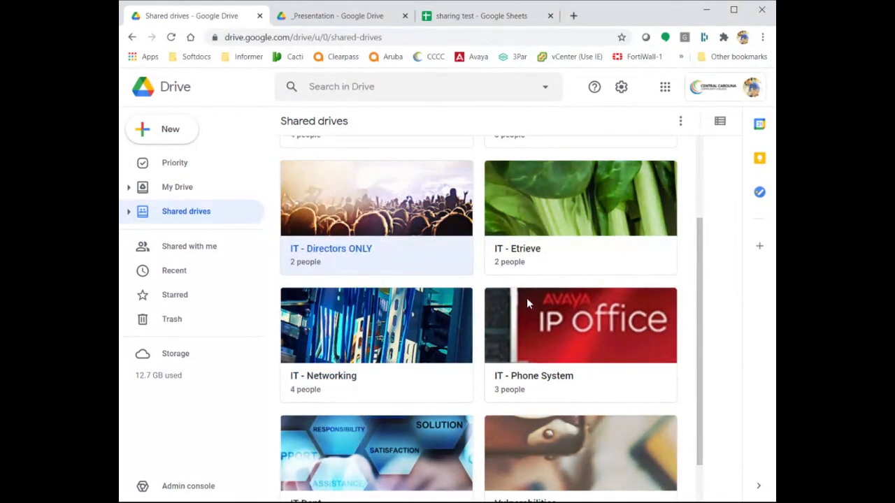
pyautogui.click(532, 271)
pyautogui.scroll(3, 532, 265)
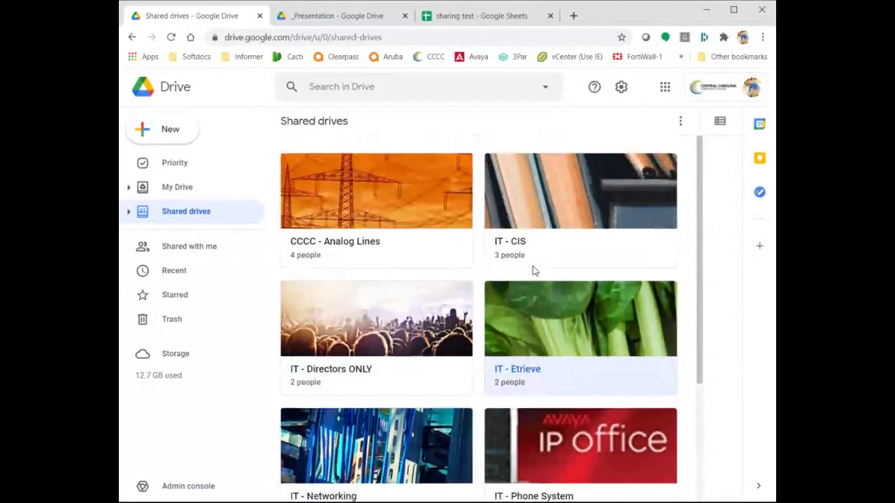
pyautogui.click(533, 253)
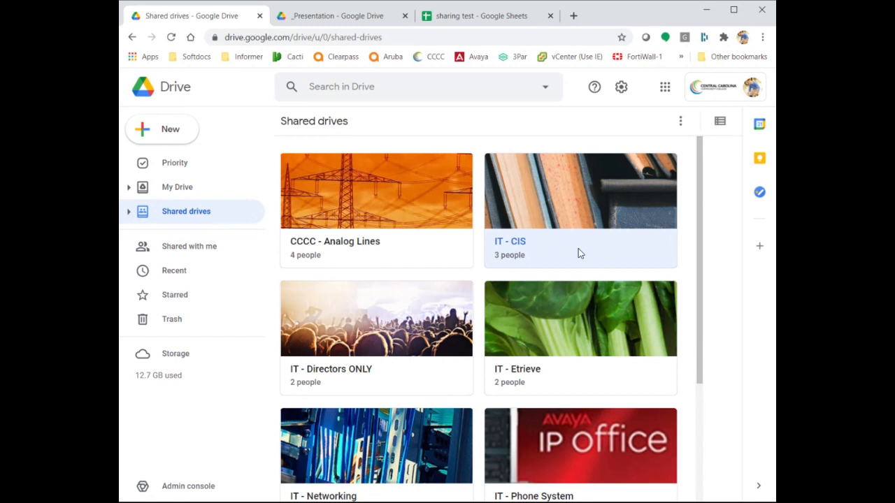
pyautogui.scroll(-1, 584, 372)
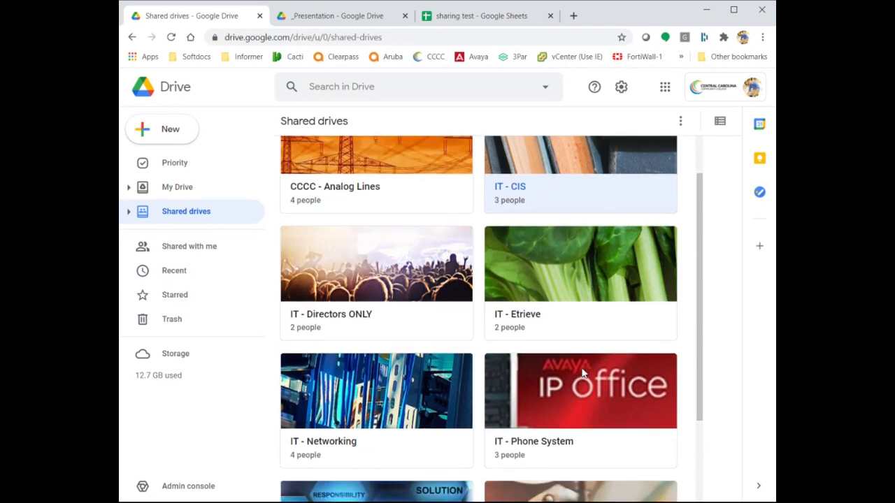
pyautogui.doubleClick(588, 251)
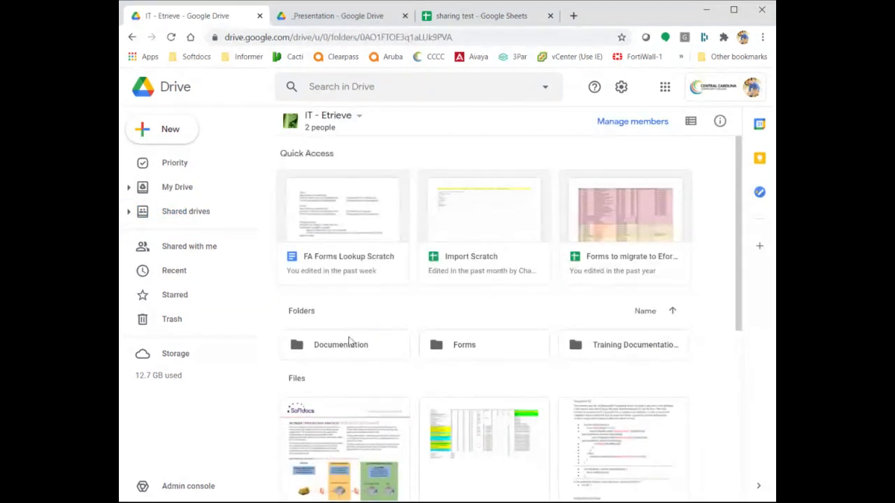
pyautogui.click(349, 340)
pyautogui.click(469, 348)
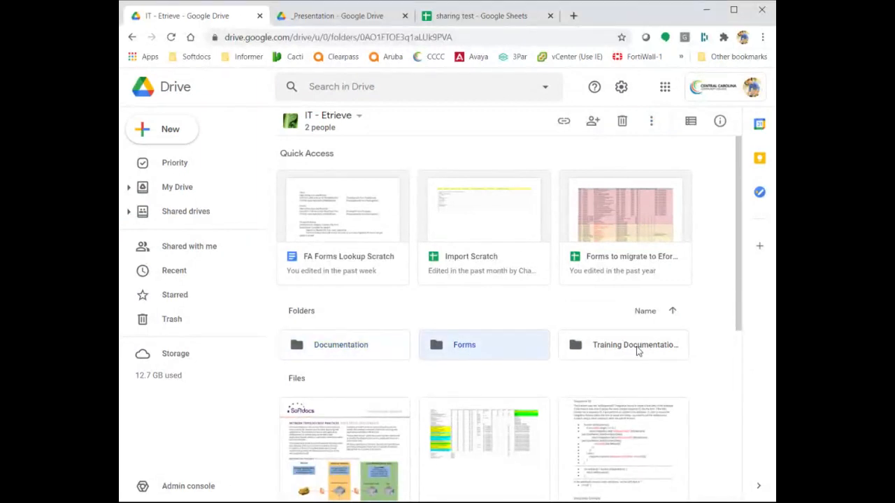
pyautogui.scroll(-5, 636, 352)
pyautogui.scroll(4, 636, 352)
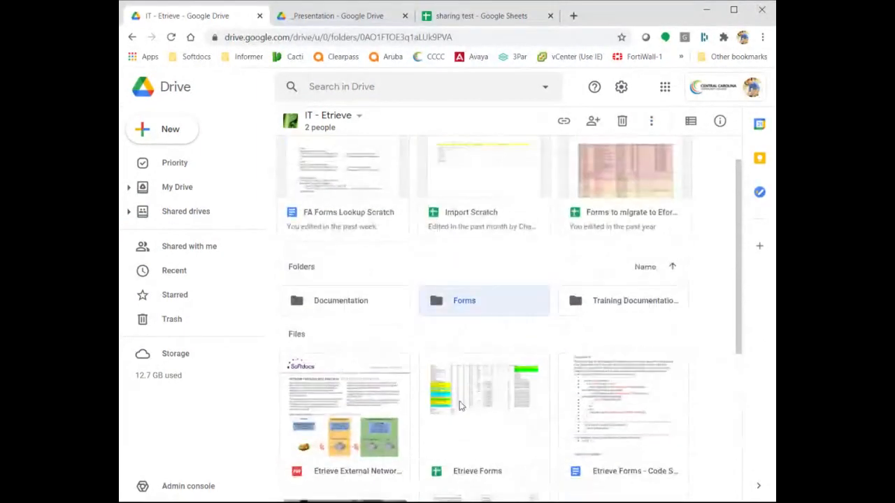
pyautogui.scroll(1, 363, 379)
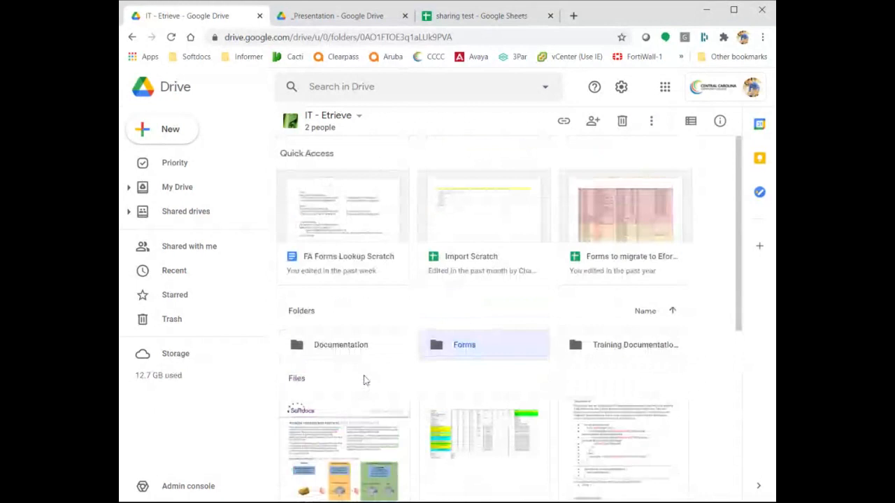
pyautogui.click(187, 188)
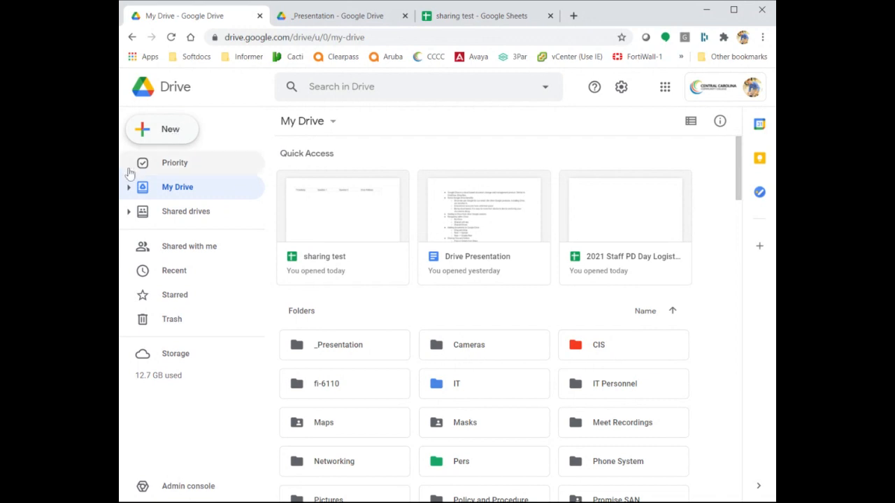
# Go to the Shared drives page listing existing drives and member counts.
pyautogui.click(205, 217)
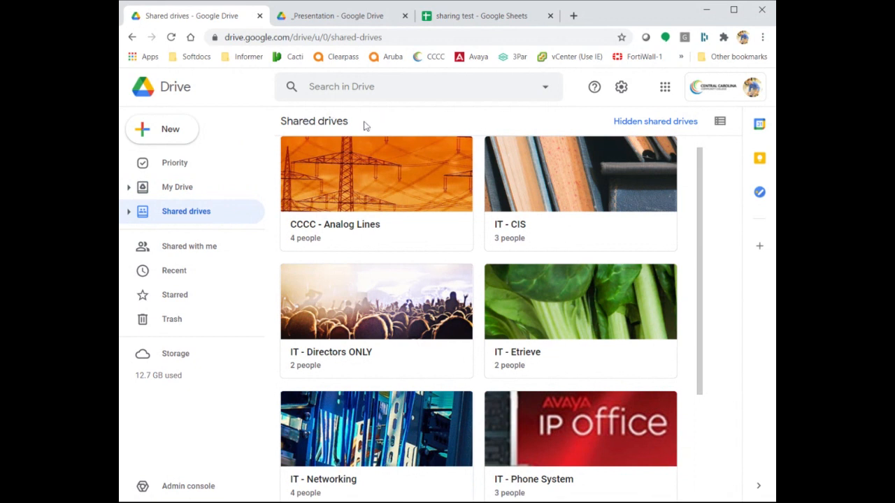
# Create a shared drive named 'Test Drive' and bring up its member management.
pyautogui.click(143, 129)
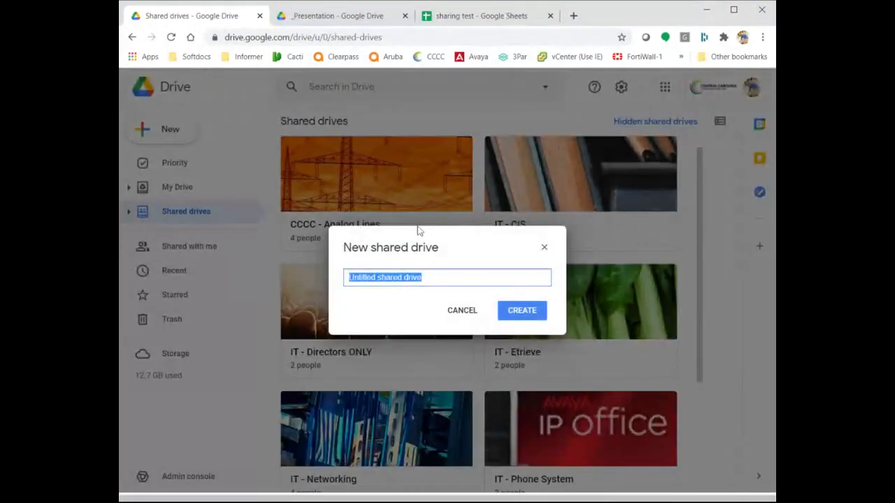
pyautogui.write('Test')
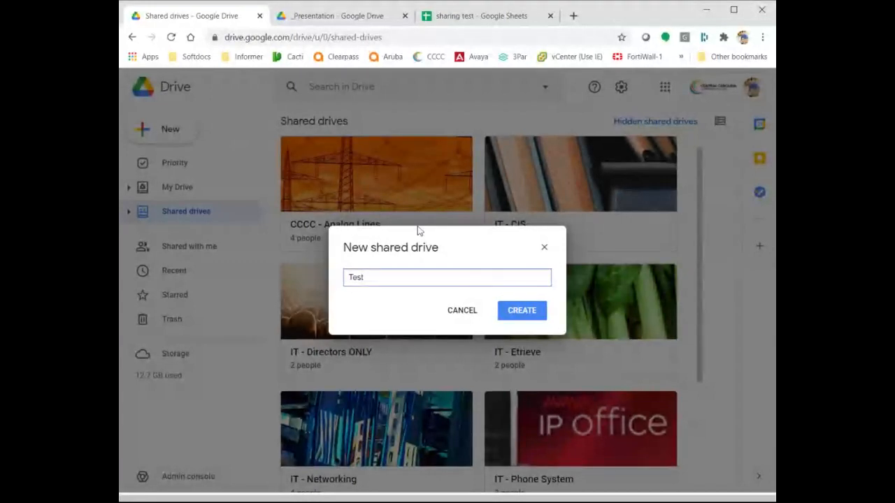
pyautogui.write(' Drive')
pyautogui.click(512, 310)
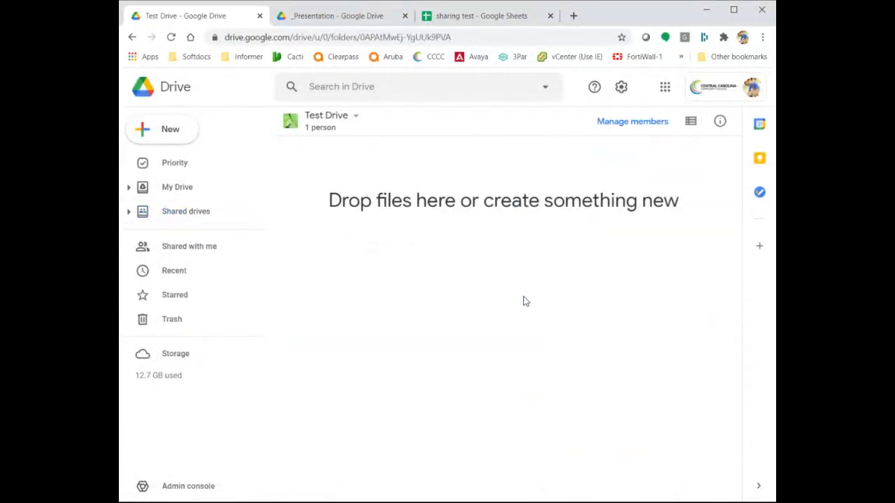
pyautogui.click(640, 126)
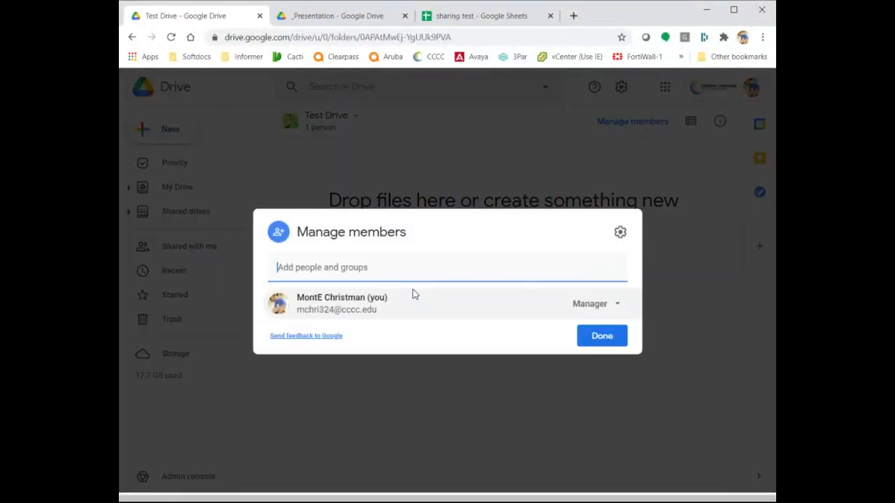
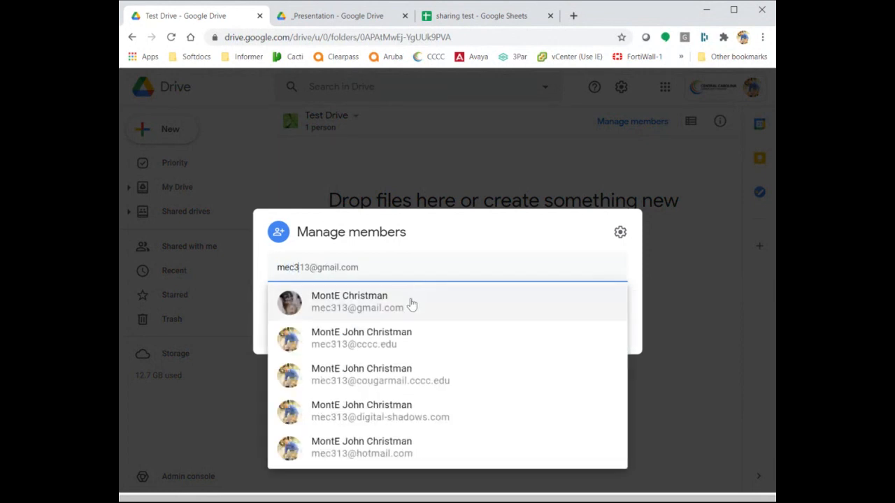
# Enter a contact's e-mail as a member, then discard the unsent invitation.
pyautogui.click(411, 304)
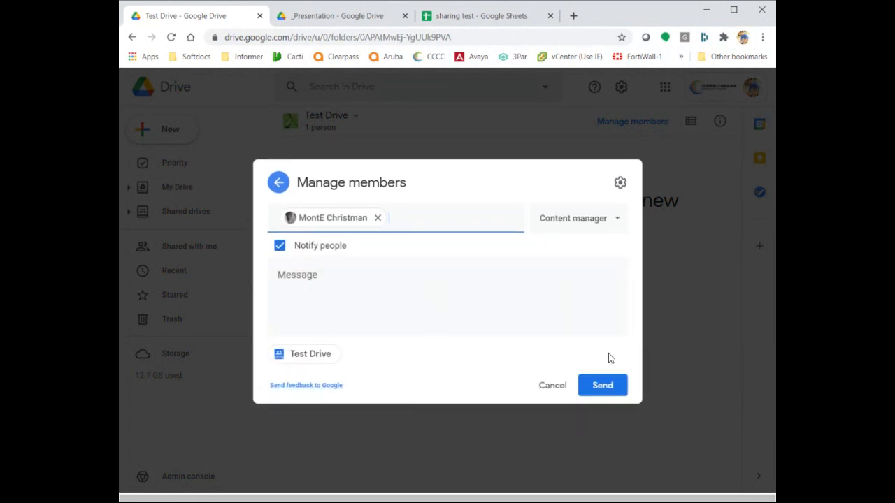
pyautogui.click(688, 321)
pyautogui.click(489, 303)
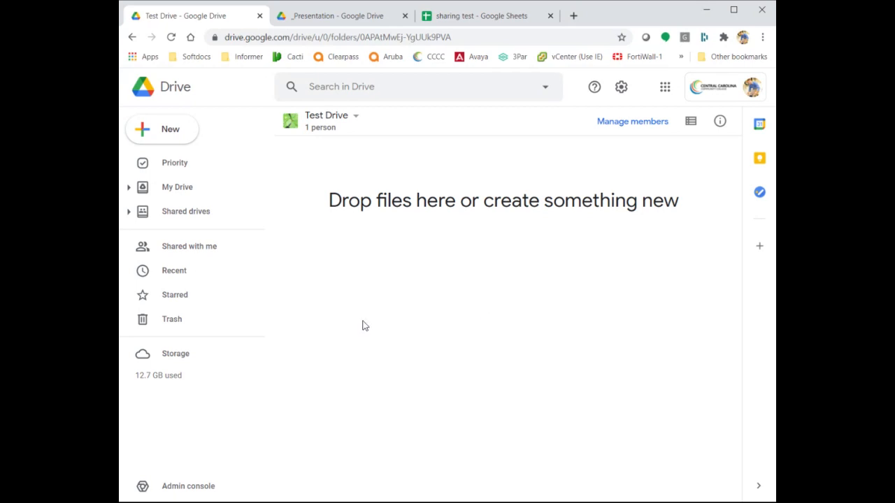
# Switch between My Drive and Shared drives, ending back on My Drive.
pyautogui.click(196, 192)
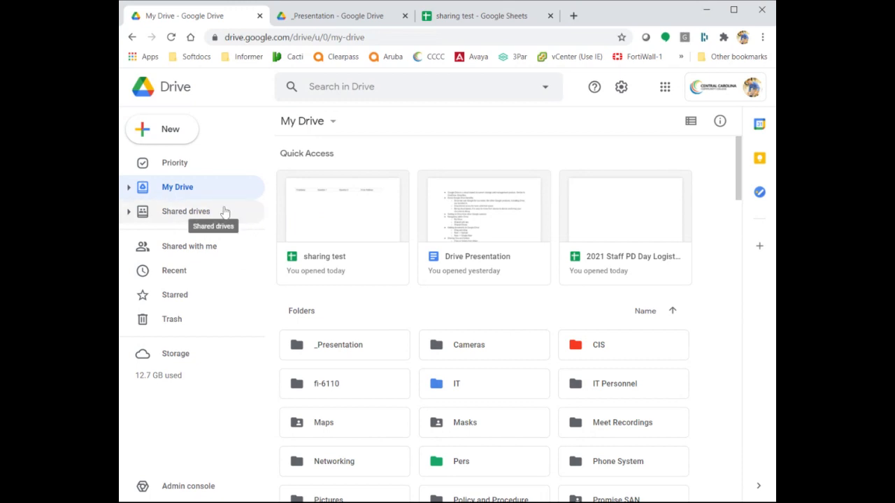
pyautogui.click(226, 211)
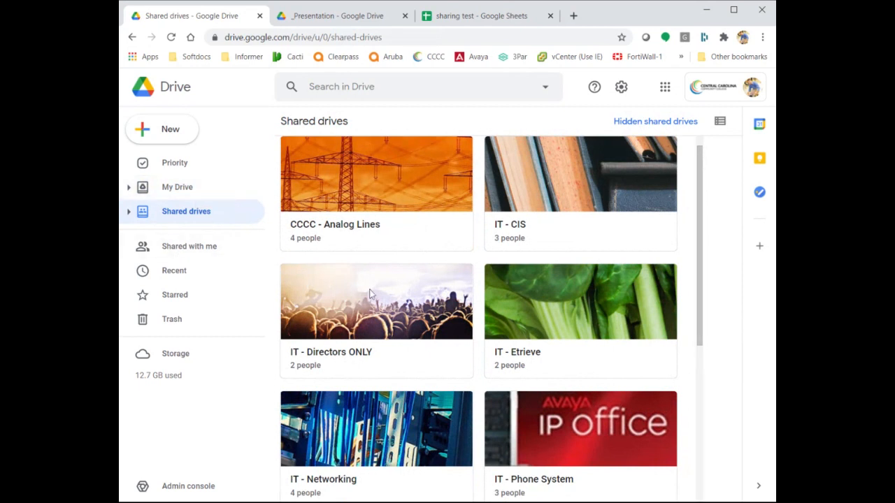
pyautogui.click(188, 187)
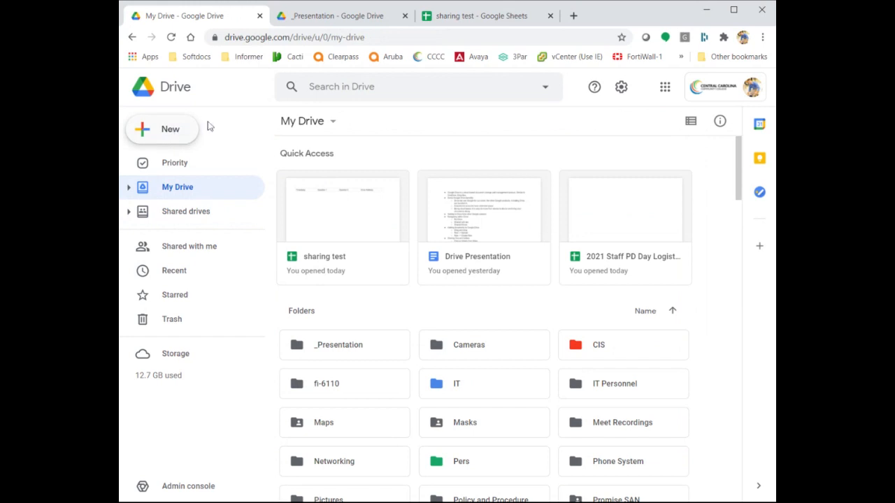
# Bring up the New menu over My Drive again after briefly closing it.
pyautogui.click(170, 132)
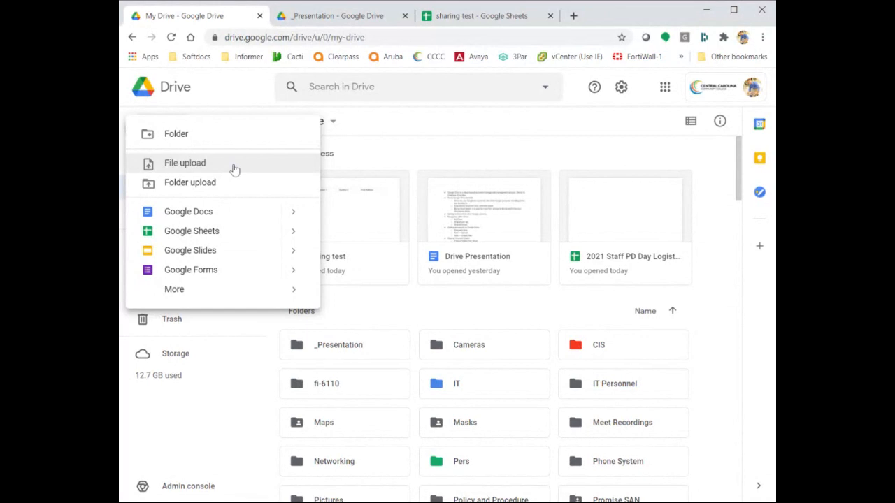
pyautogui.click(495, 154)
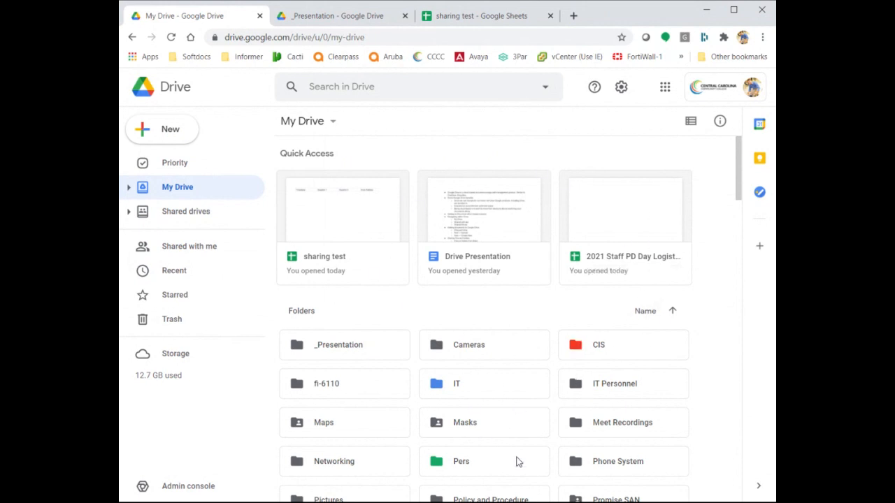
pyautogui.scroll(-8, 485, 319)
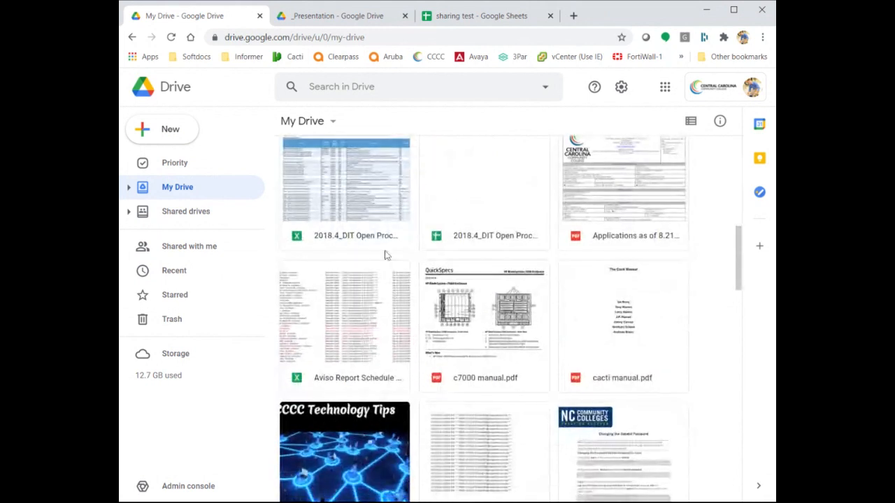
pyautogui.scroll(8, 576, 225)
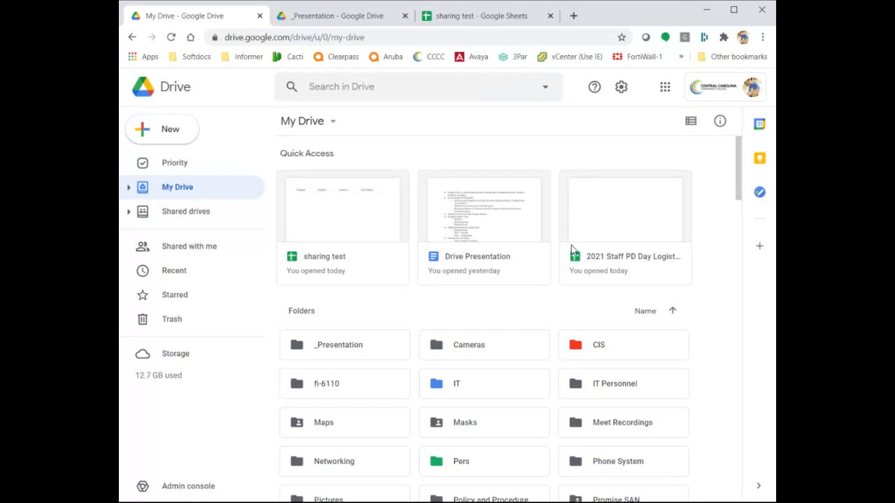
pyautogui.click(174, 132)
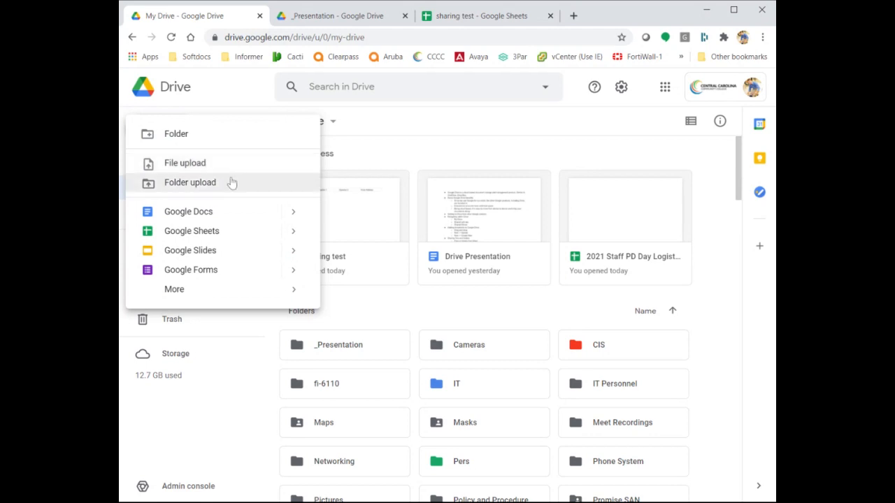
# Create a folder named '_Test Folder' in My Drive and open it.
pyautogui.click(211, 134)
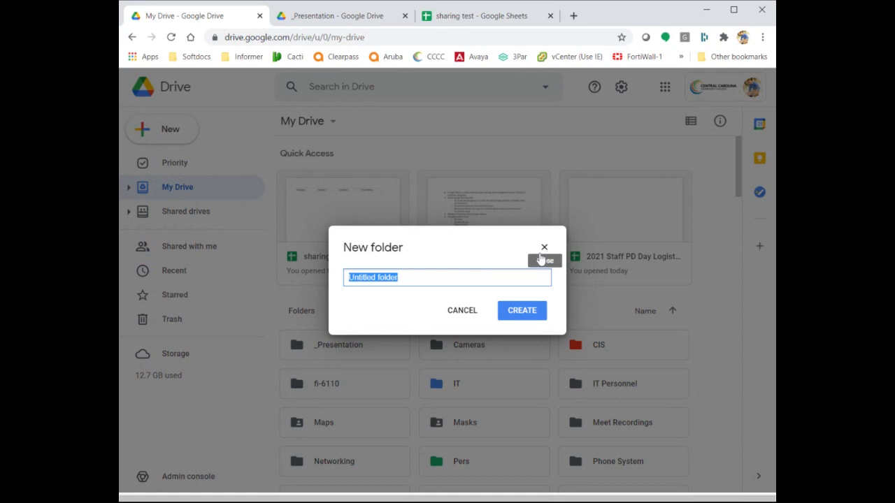
pyautogui.write('J')
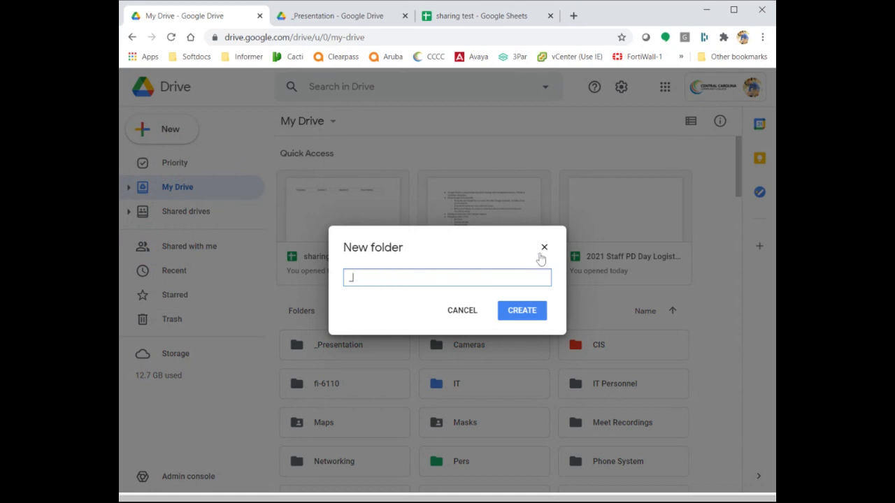
pyautogui.write('Test Folder')
pyautogui.click(526, 318)
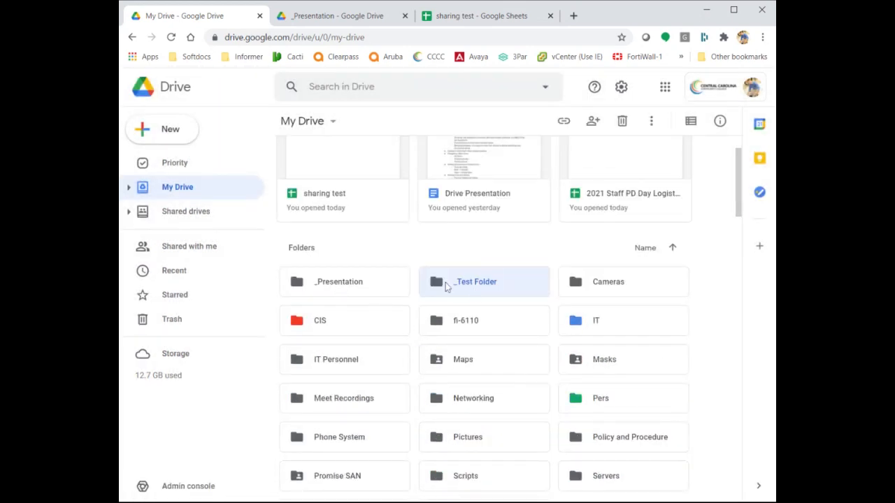
pyautogui.scroll(1, 495, 289)
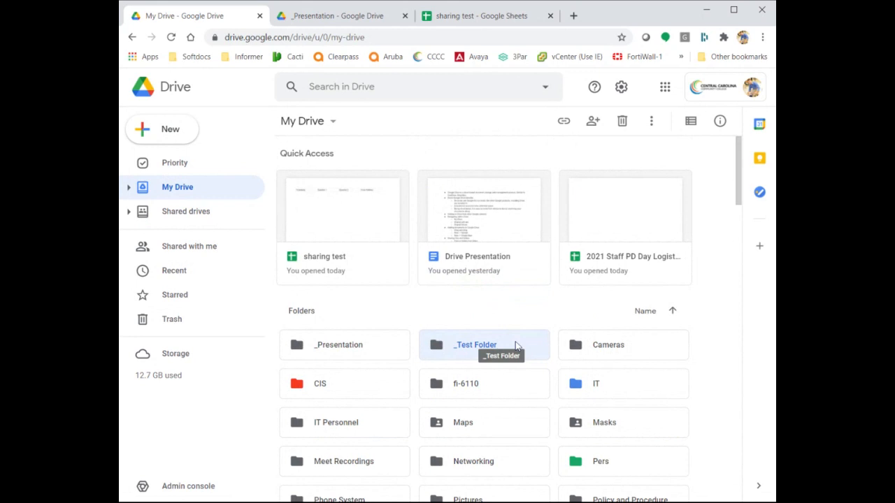
pyautogui.doubleClick(516, 345)
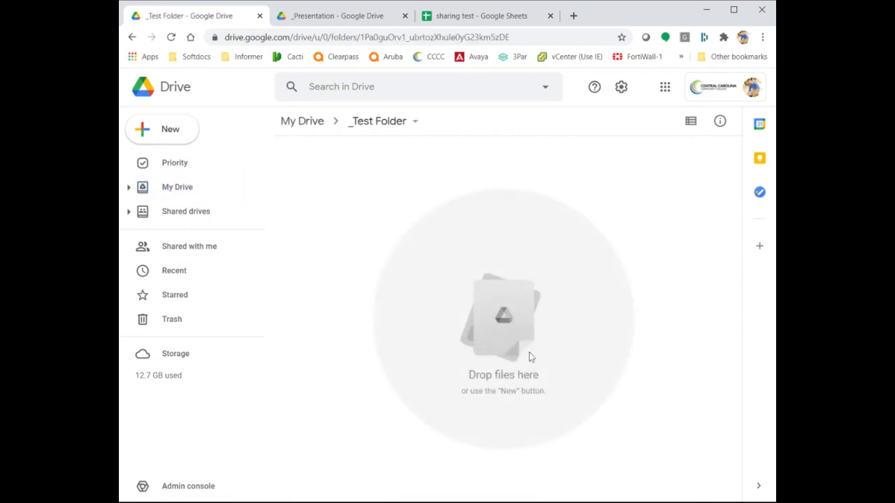
pyautogui.click(169, 133)
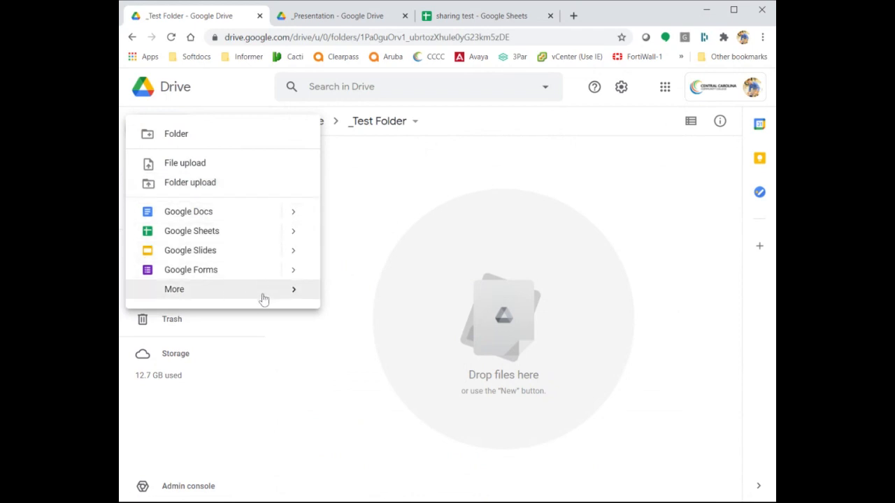
pyautogui.moveTo(263, 297)
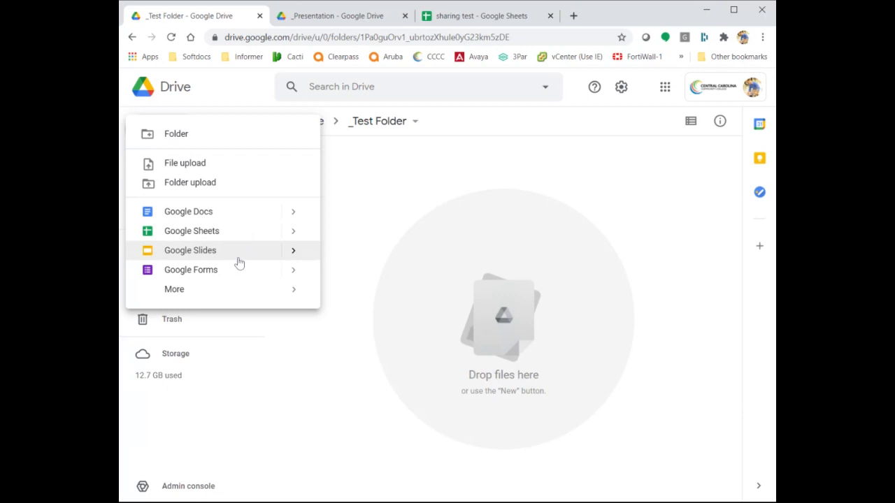
pyautogui.moveTo(231, 292)
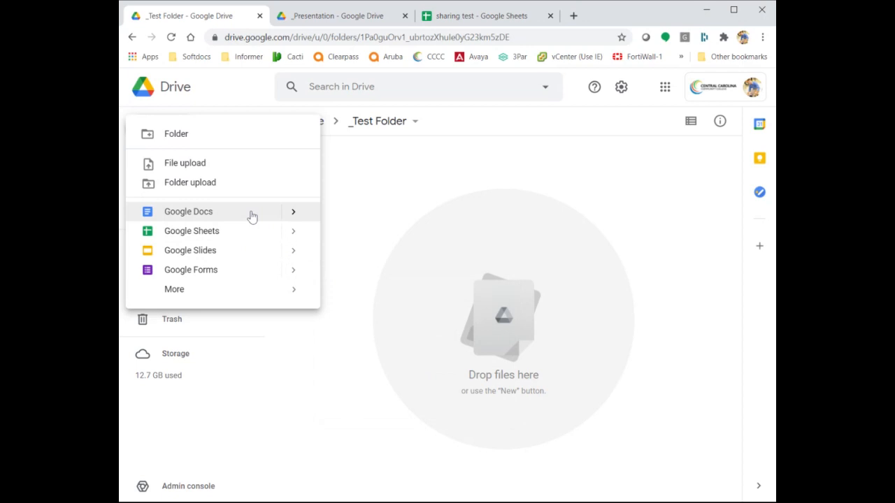
pyautogui.click(432, 254)
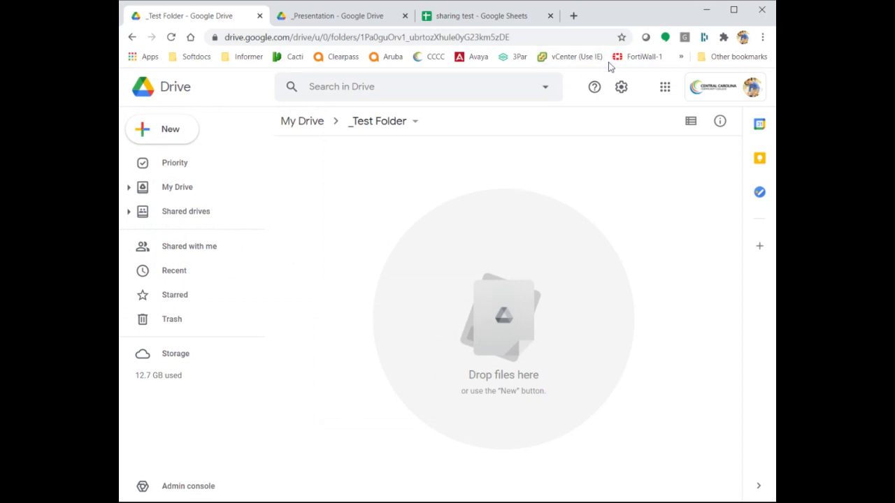
pyautogui.click(620, 89)
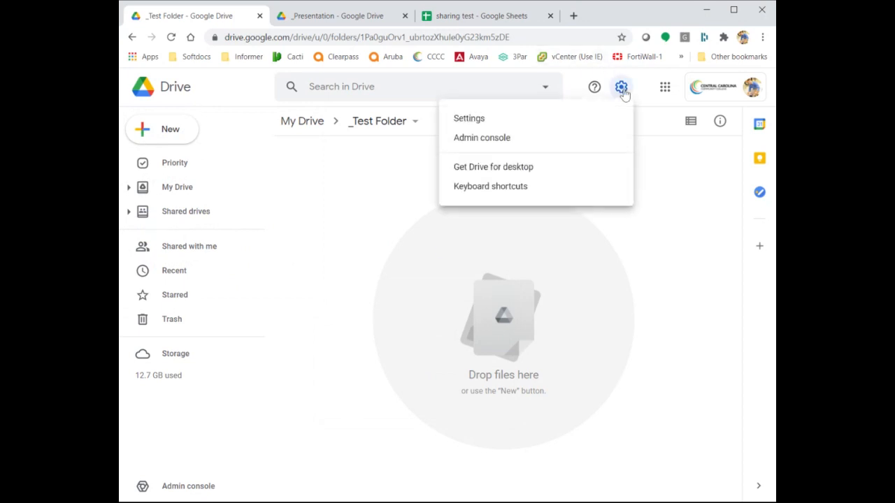
pyautogui.click(548, 125)
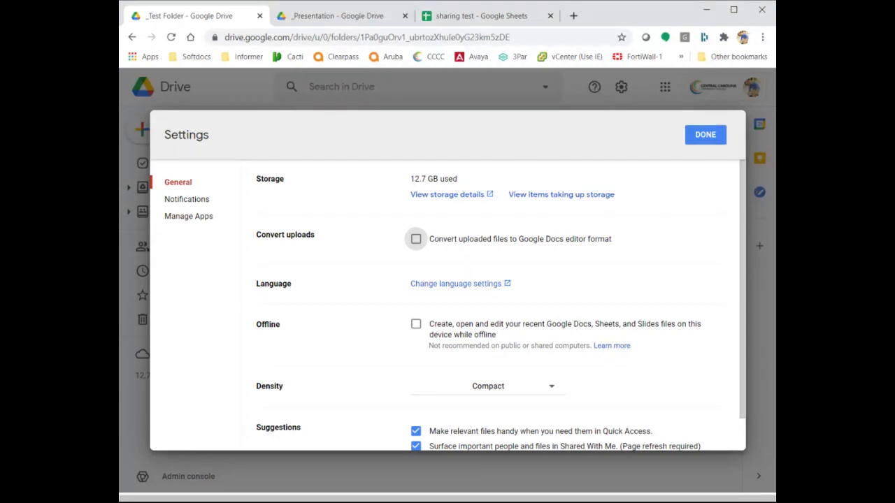
pyautogui.click(705, 136)
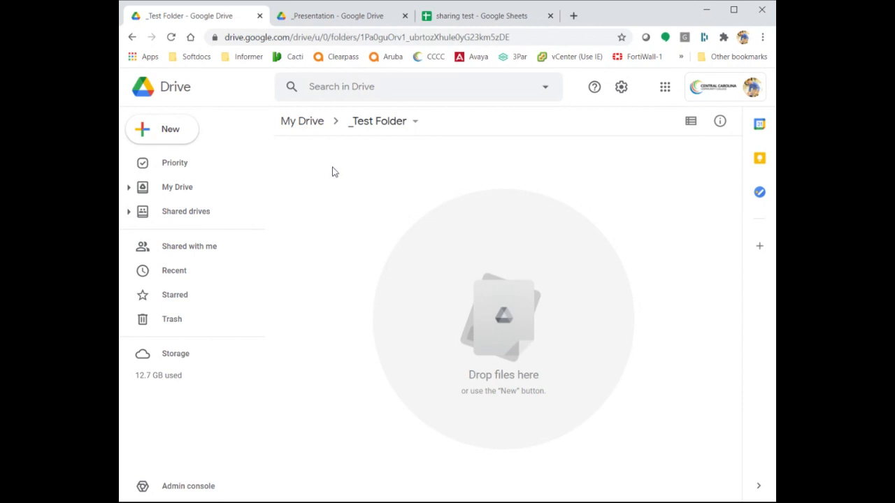
# Return to My Drive via the breadcrumb and select the _Test Folder tile.
pyautogui.click(169, 129)
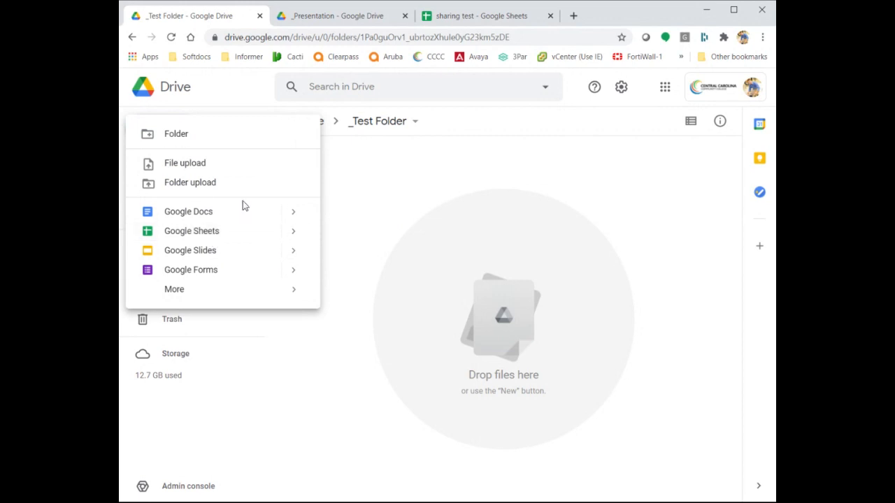
pyautogui.click(396, 180)
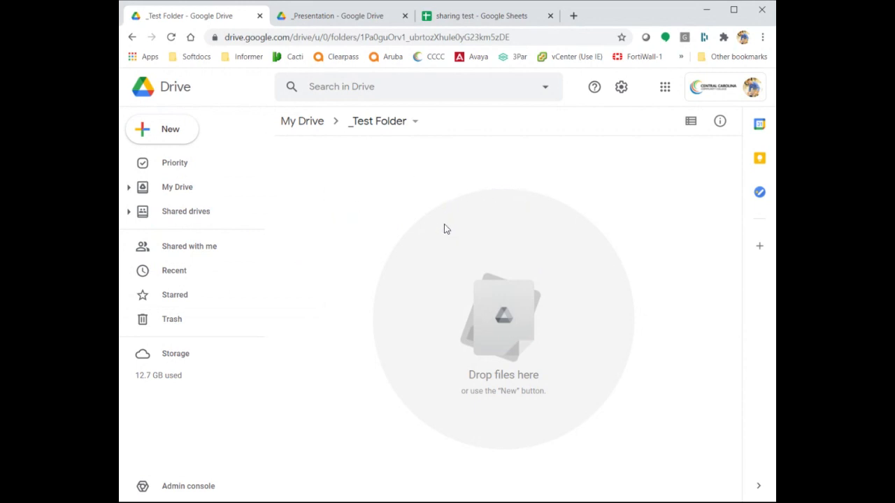
pyautogui.click(300, 123)
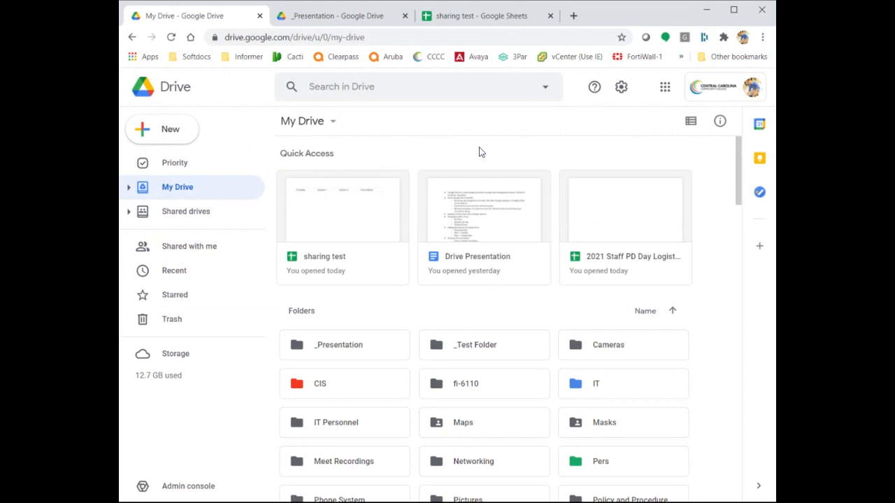
pyautogui.click(518, 343)
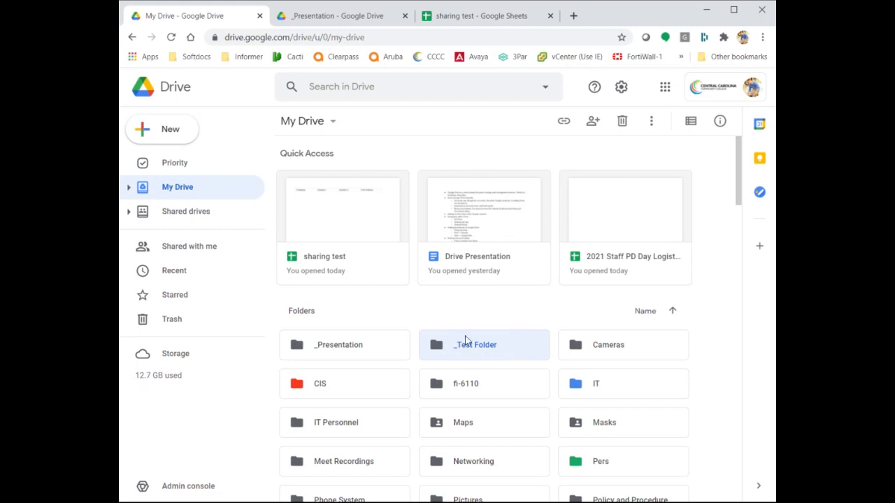
# Open the toolbar Share dialog for _Test Folder, which shows only the owner.
pyautogui.rightClick(519, 343)
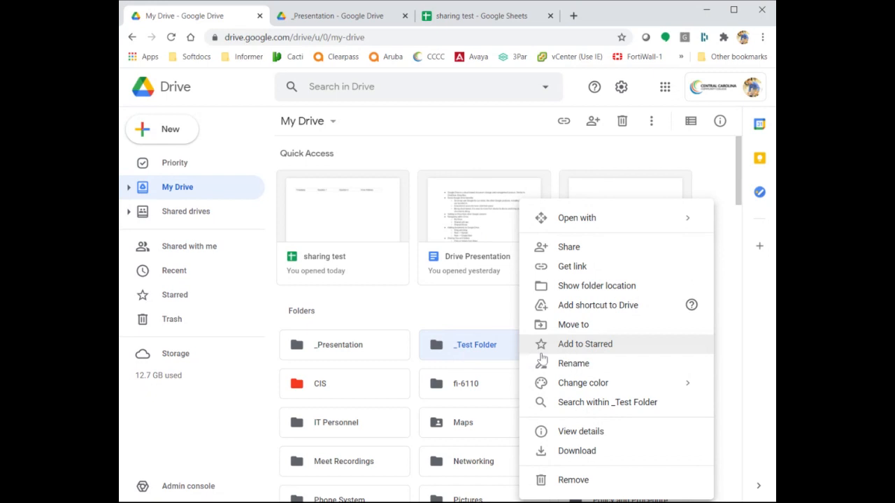
pyautogui.click(480, 333)
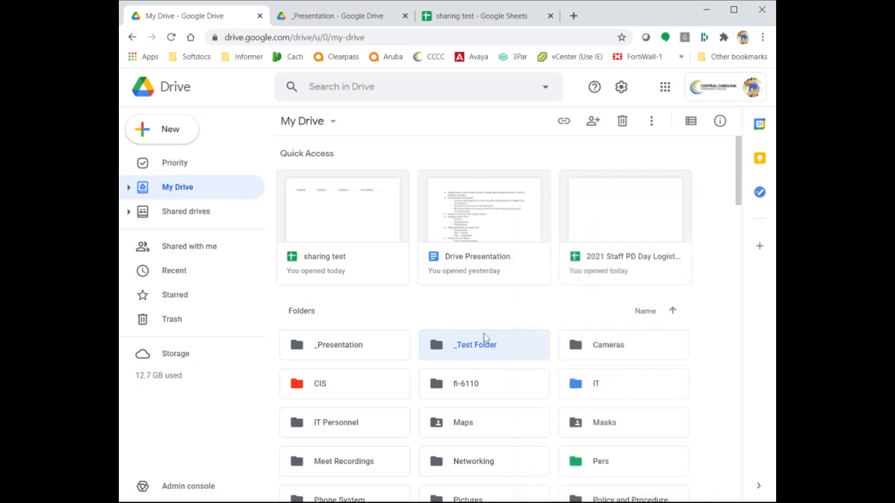
pyautogui.click(591, 123)
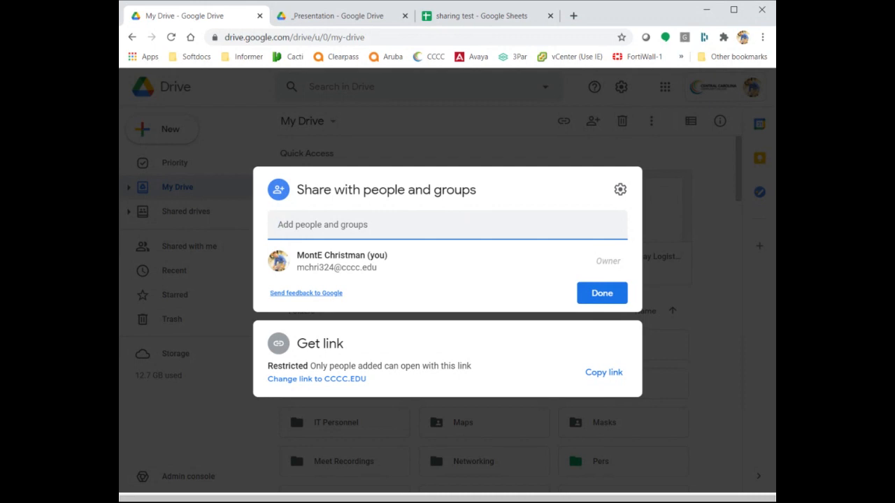
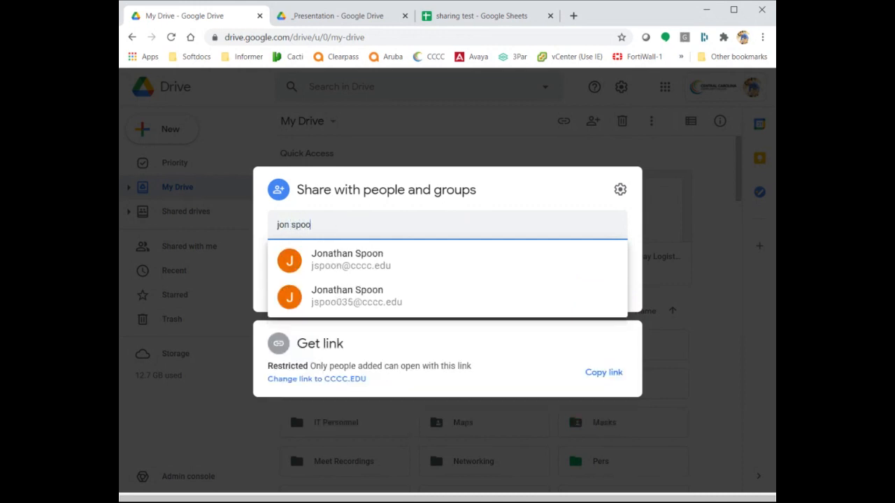
# Add three colleagues by name from the suggestions as Editor recipients of _Test Folder.
pyautogui.click(401, 305)
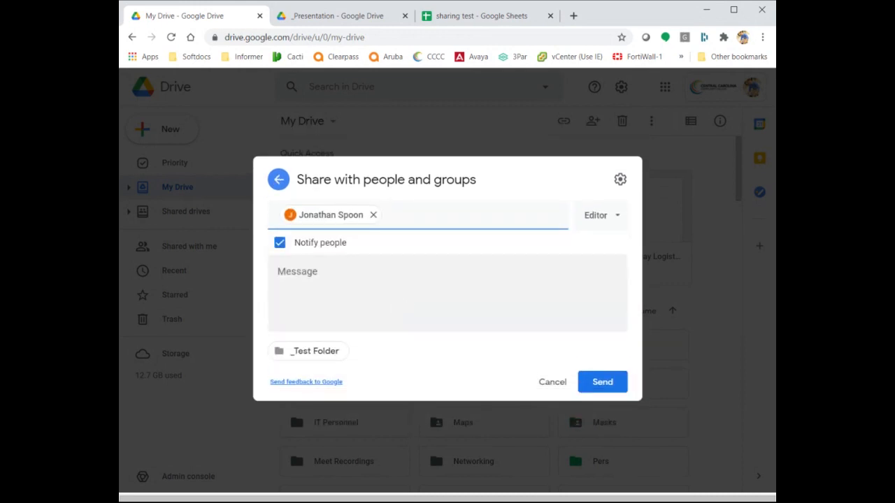
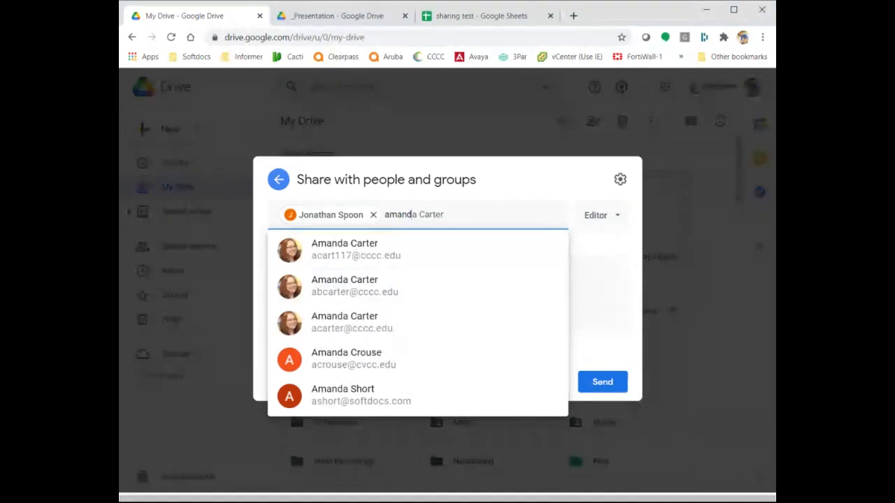
pyautogui.click(385, 265)
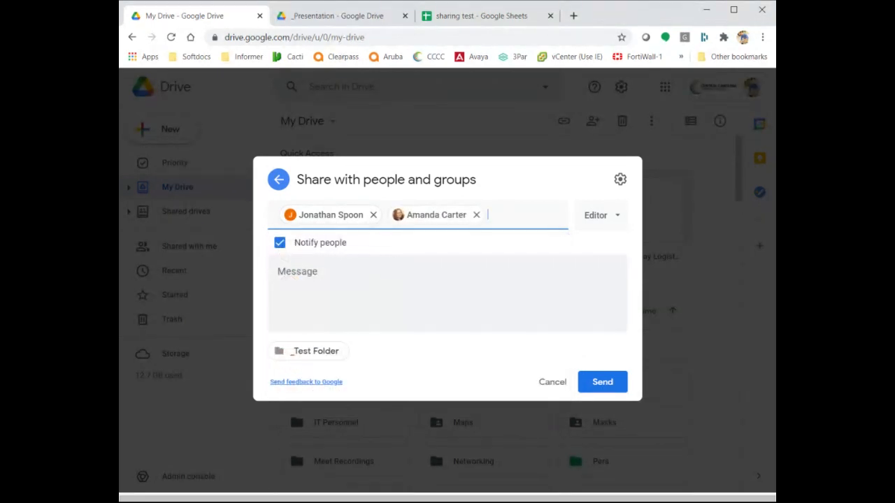
pyautogui.write('stor')
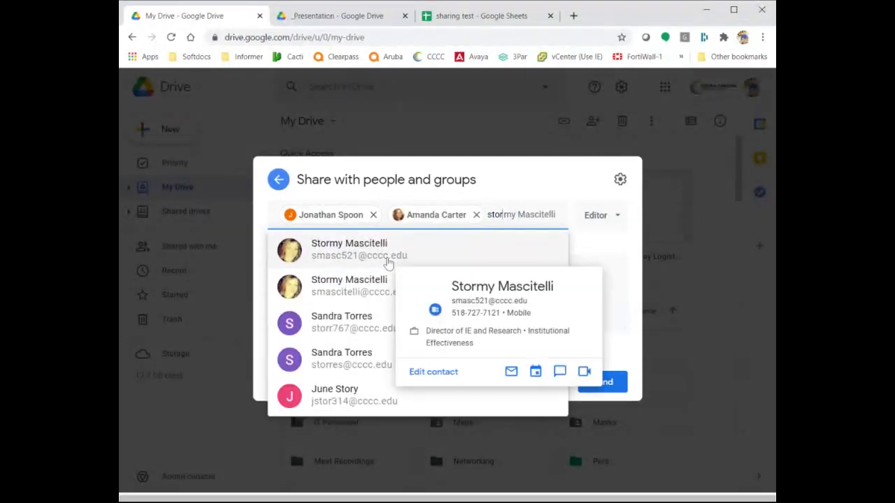
pyautogui.click(385, 259)
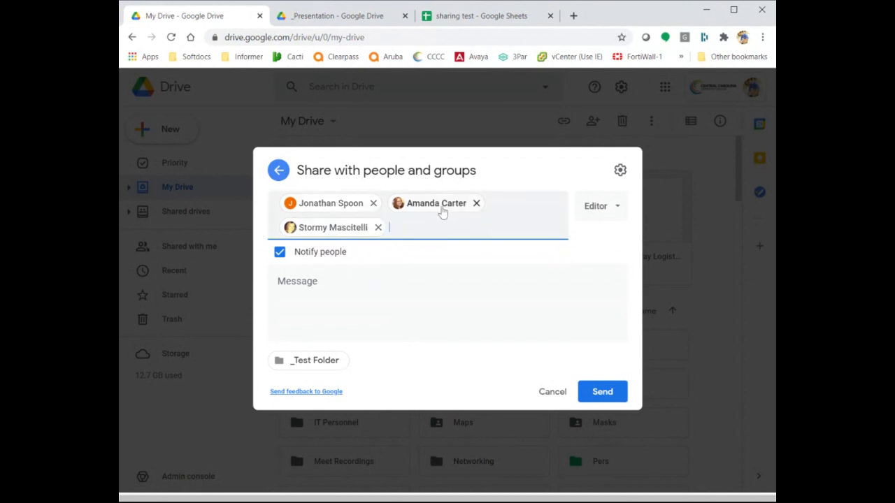
# Draft the message 'Have fun... here is the folder of REALLY important items.' then cancel the invitation unsent.
pyautogui.click(619, 213)
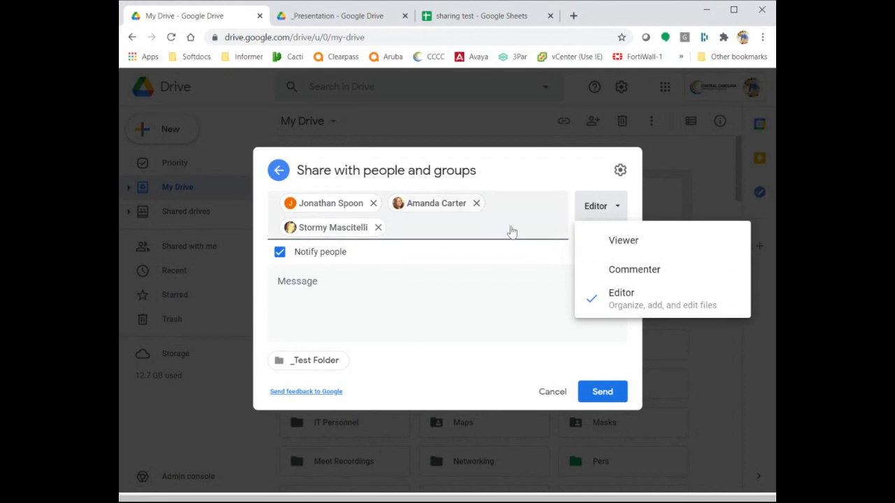
pyautogui.click(448, 303)
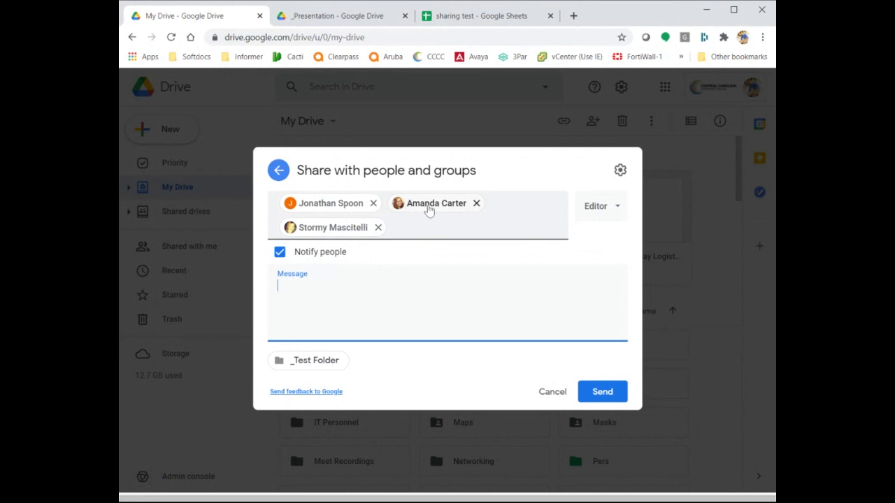
pyautogui.moveTo(353, 233)
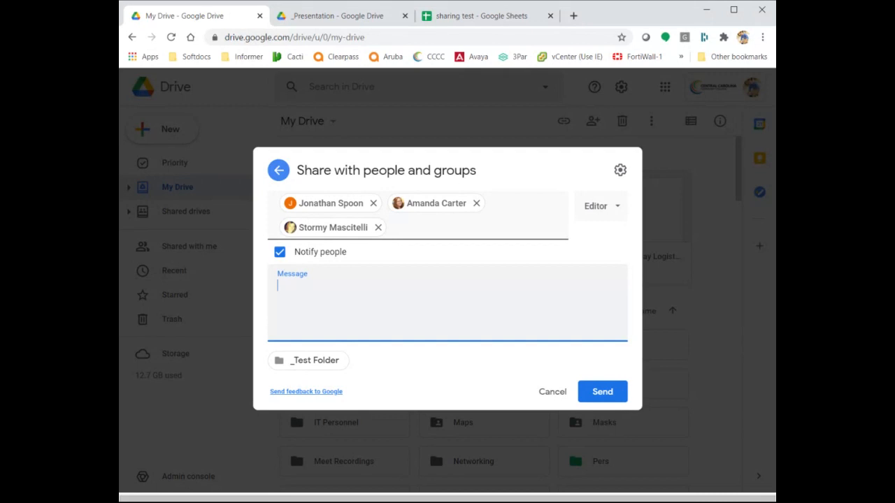
pyautogui.write('Have fun... here is the')
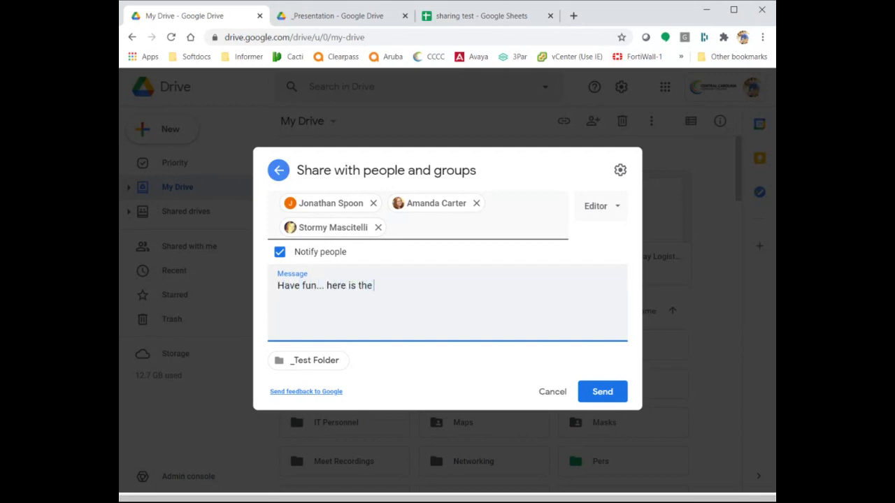
pyautogui.write(' folder of REALLY impo')
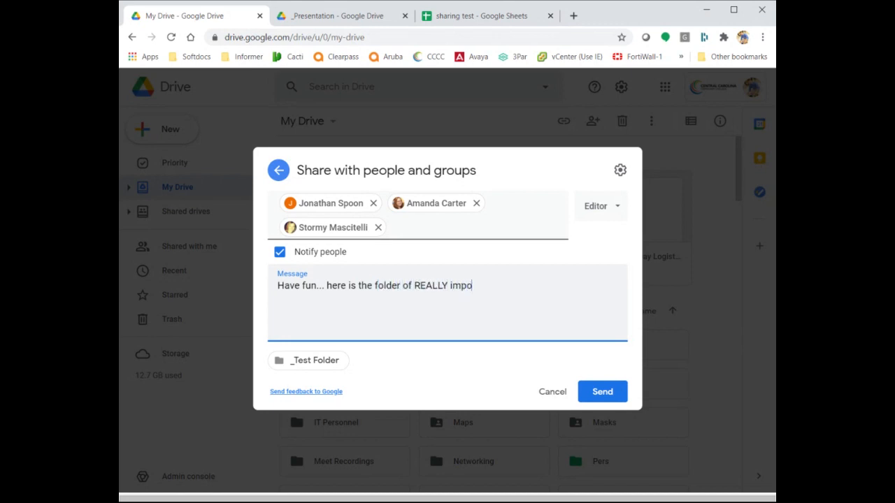
pyautogui.write('rtant items.')
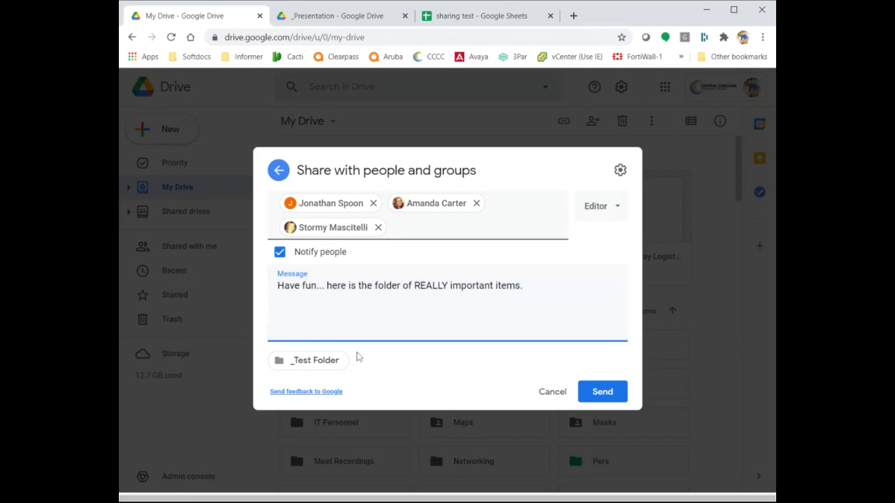
pyautogui.click(552, 393)
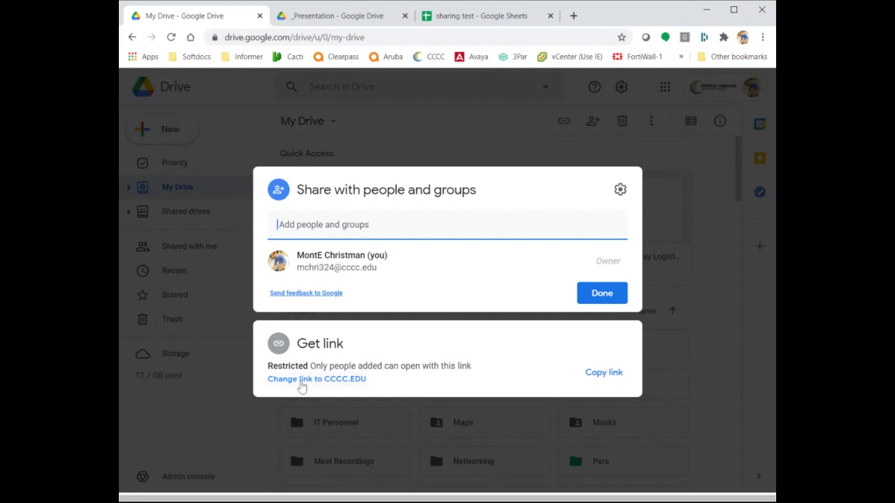
# Change _Test Folder's link access from Restricted to CCCC.EDU as Viewer.
pyautogui.click(342, 385)
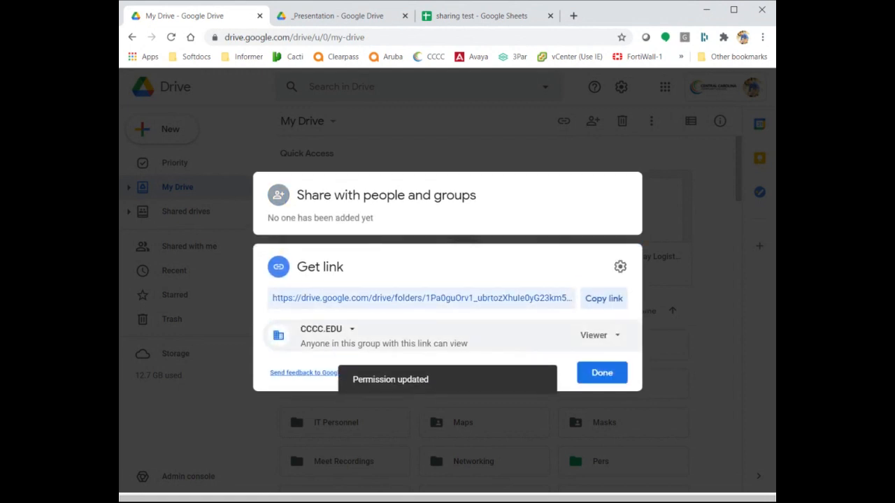
pyautogui.click(354, 330)
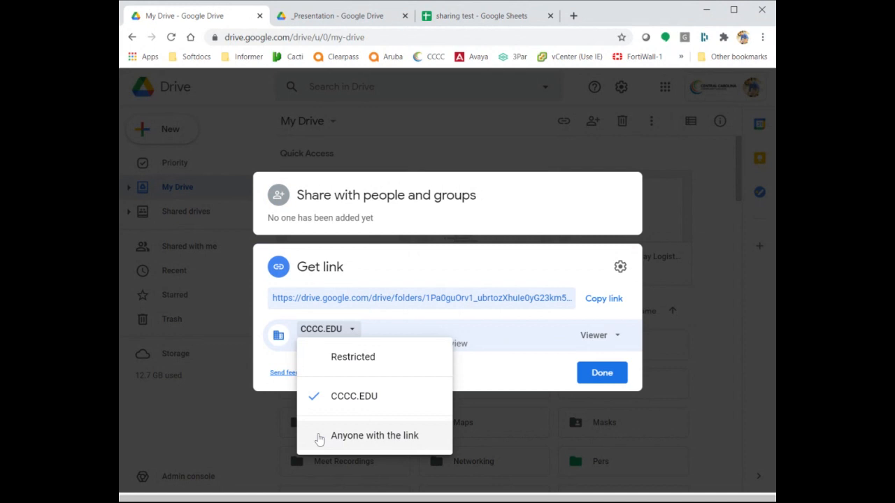
# Switch the folder link to Anyone with the link, then back to Restricted.
pyautogui.click(434, 270)
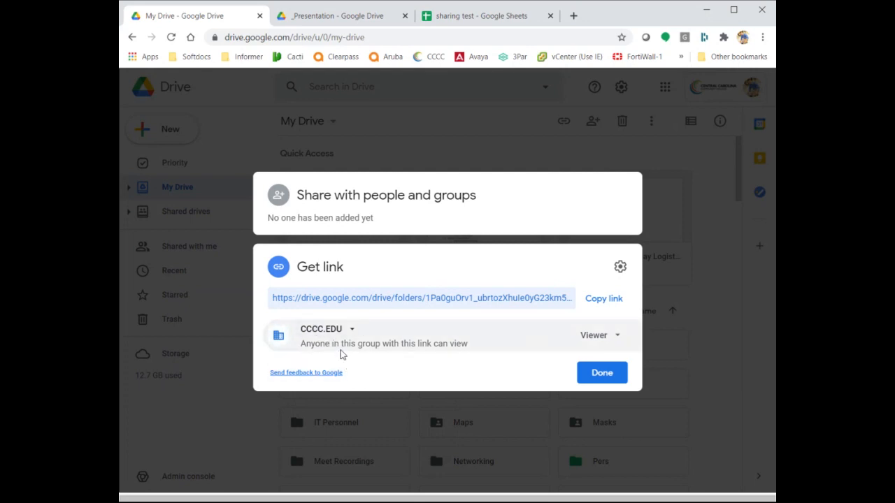
pyautogui.click(352, 329)
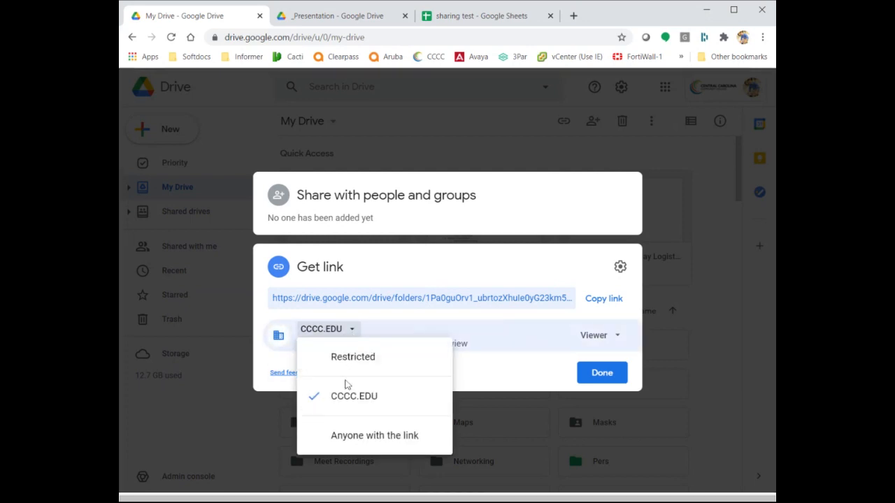
pyautogui.click(376, 434)
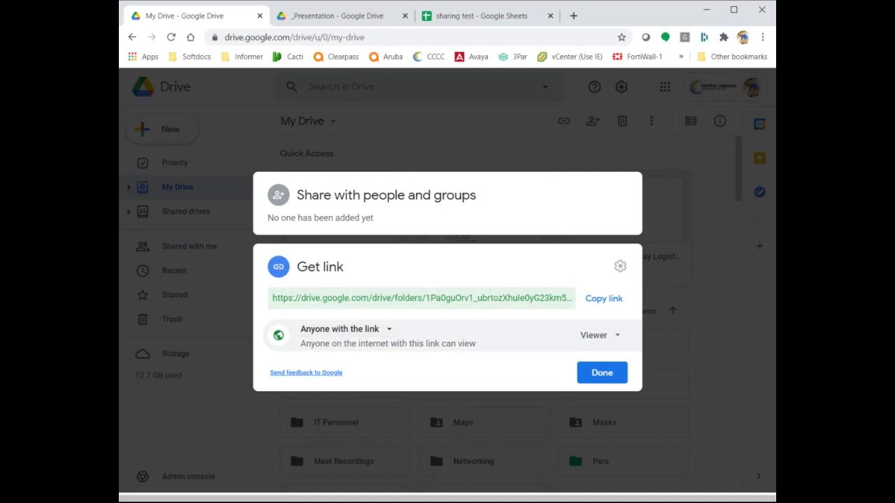
pyautogui.click(389, 331)
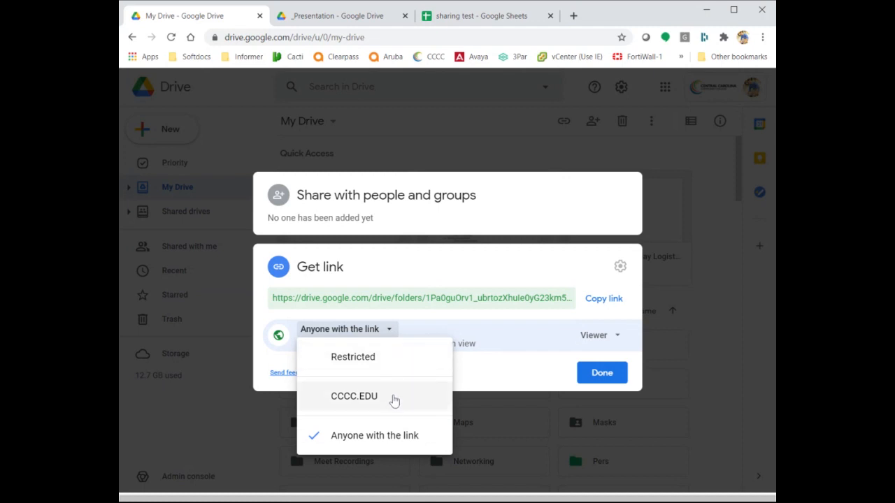
pyautogui.click(399, 354)
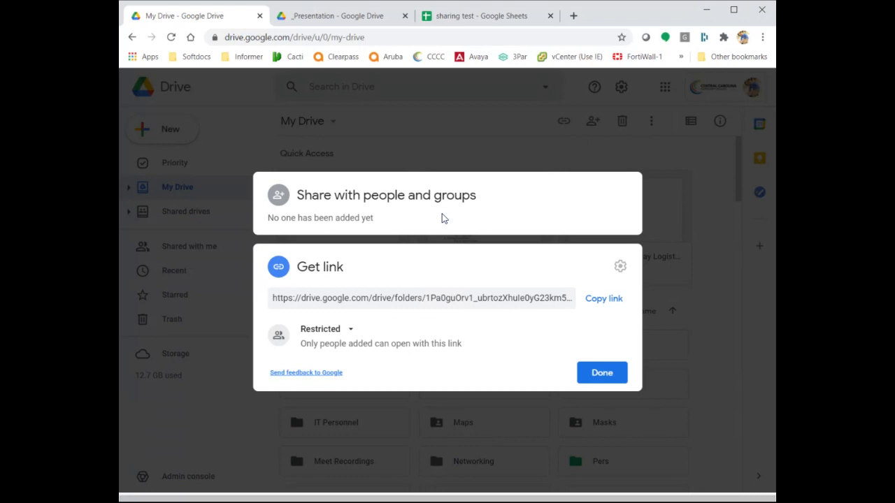
# Close the sharing dialog and navigate into IT > Eforms shared with Coastal CC.
pyautogui.click(694, 381)
pyautogui.scroll(-2, 696, 384)
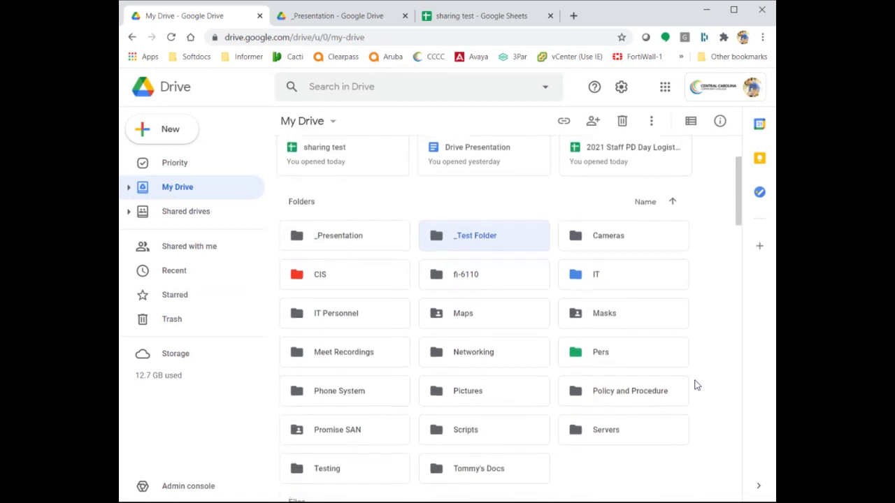
pyautogui.scroll(2, 696, 384)
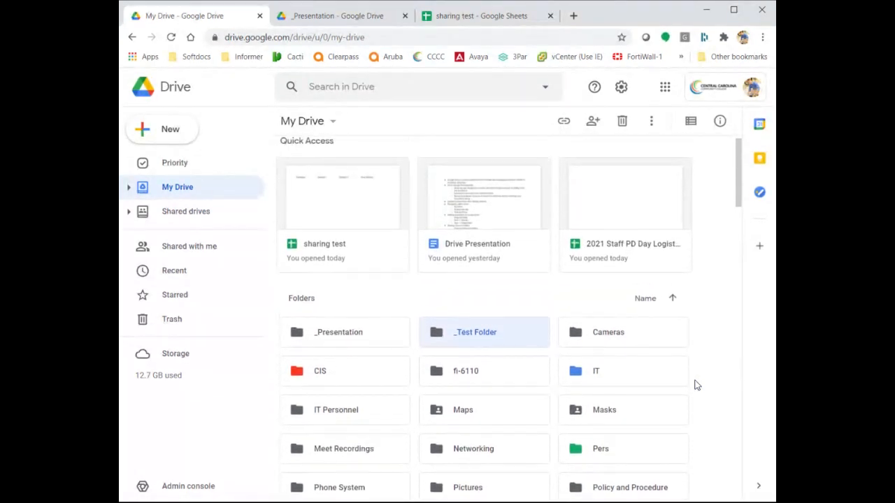
pyautogui.doubleClick(627, 373)
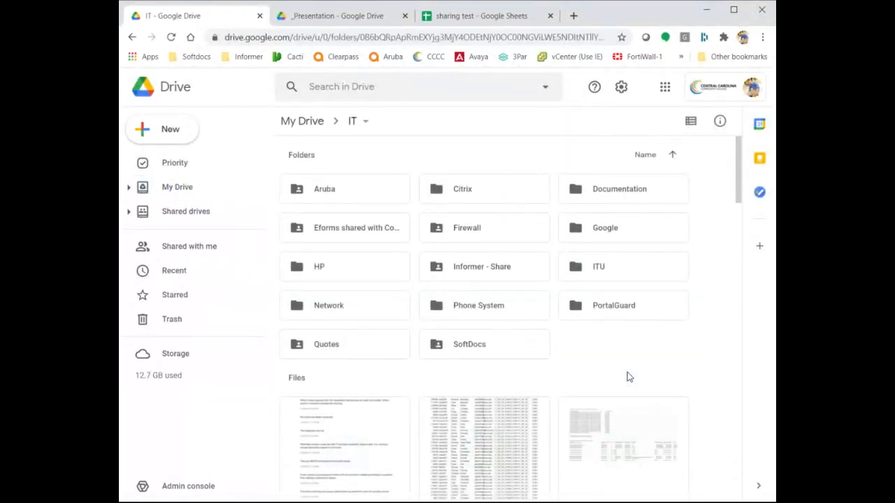
pyautogui.click(489, 264)
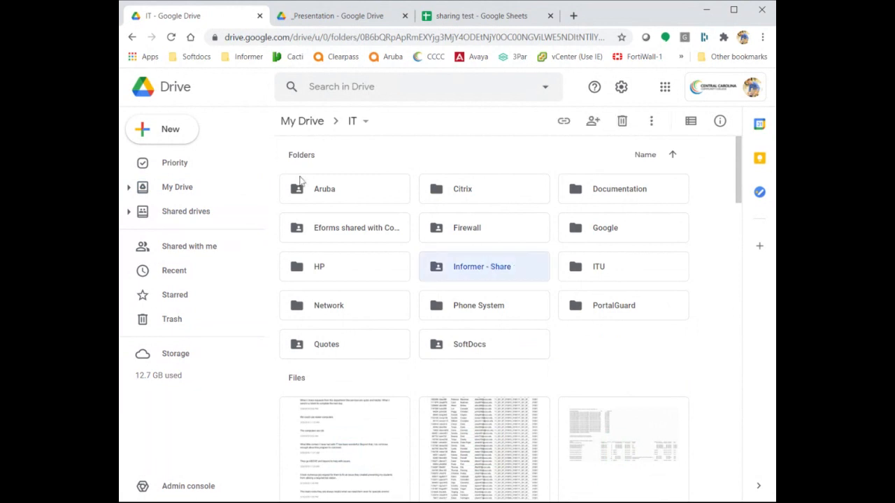
pyautogui.doubleClick(322, 222)
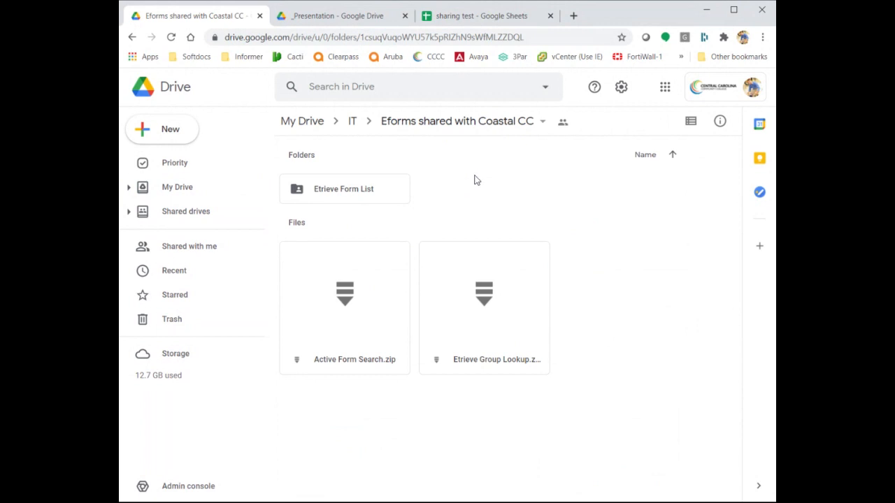
# View the Eforms folder's sharing list from its breadcrumb menu, then return to My Drive.
pyautogui.click(542, 125)
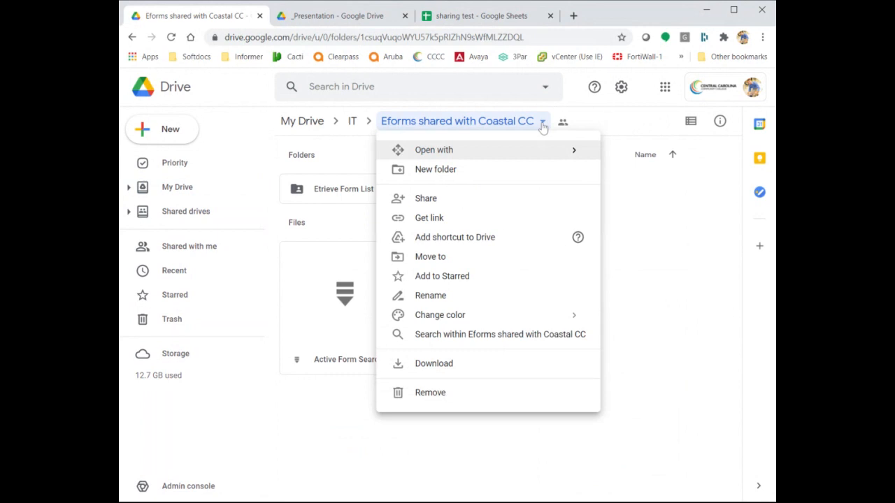
pyautogui.click(515, 198)
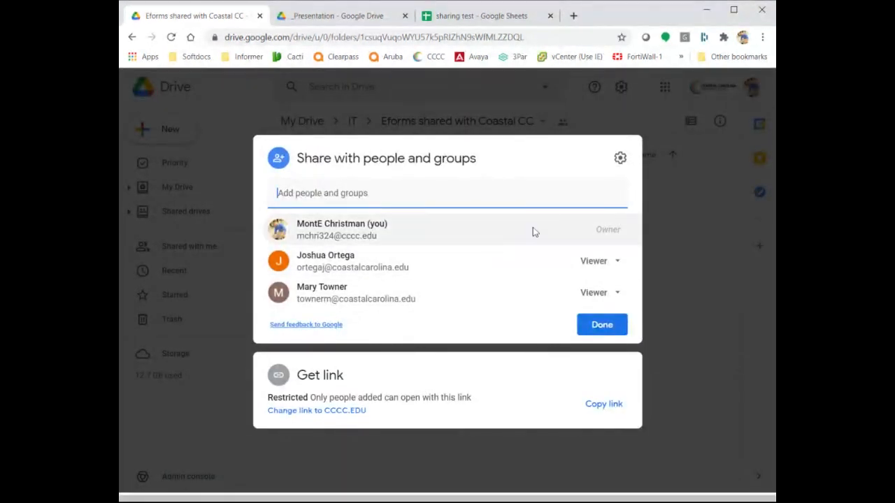
pyautogui.click(694, 274)
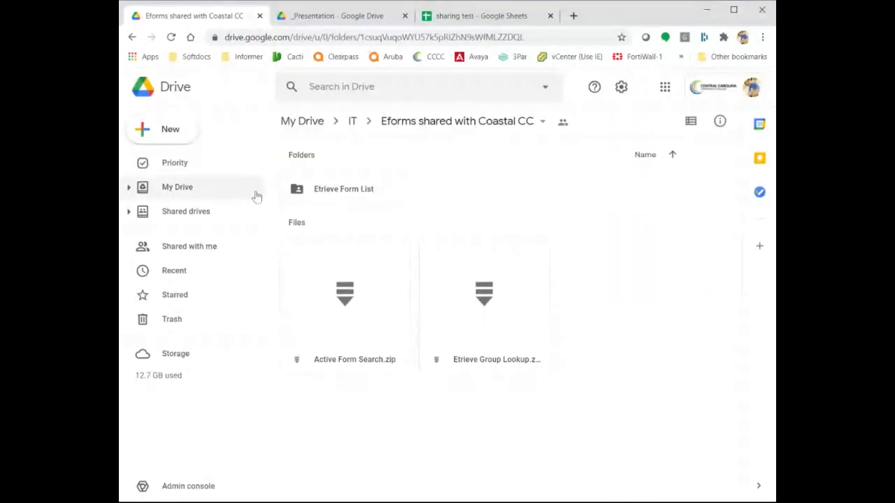
pyautogui.click(192, 190)
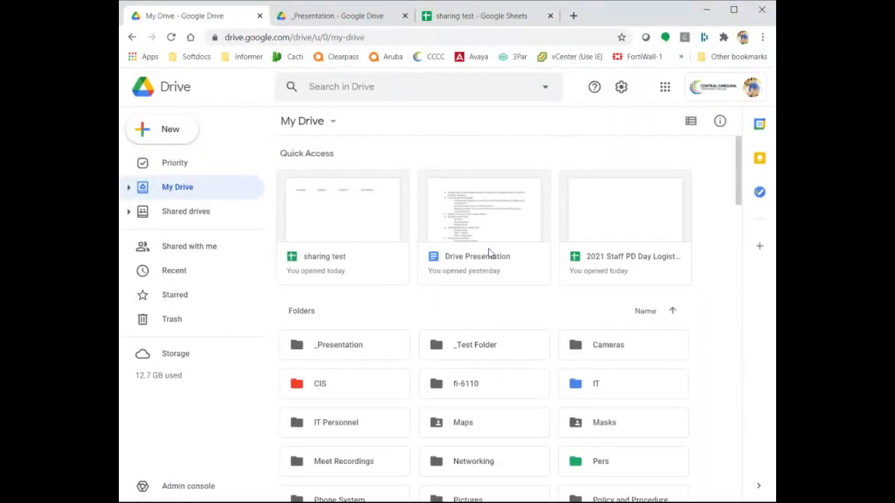
# Open the sharing dialog for the Drive Presentation file.
pyautogui.click(466, 236)
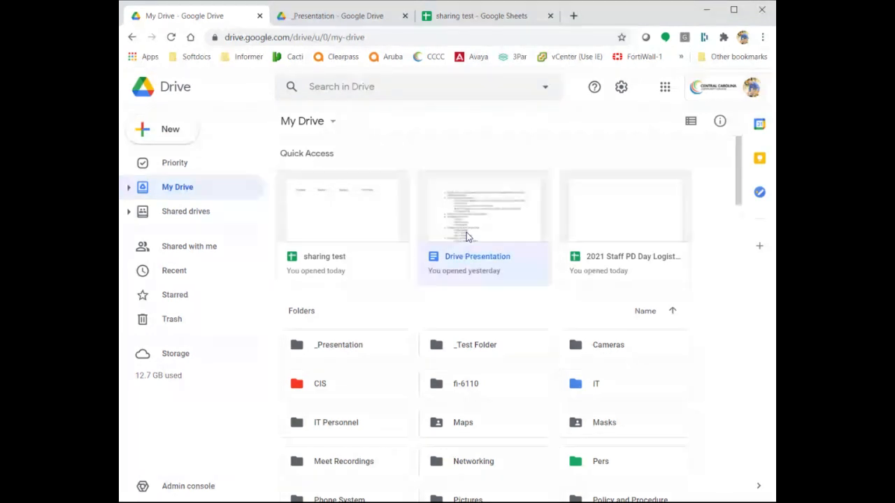
pyautogui.rightClick(466, 236)
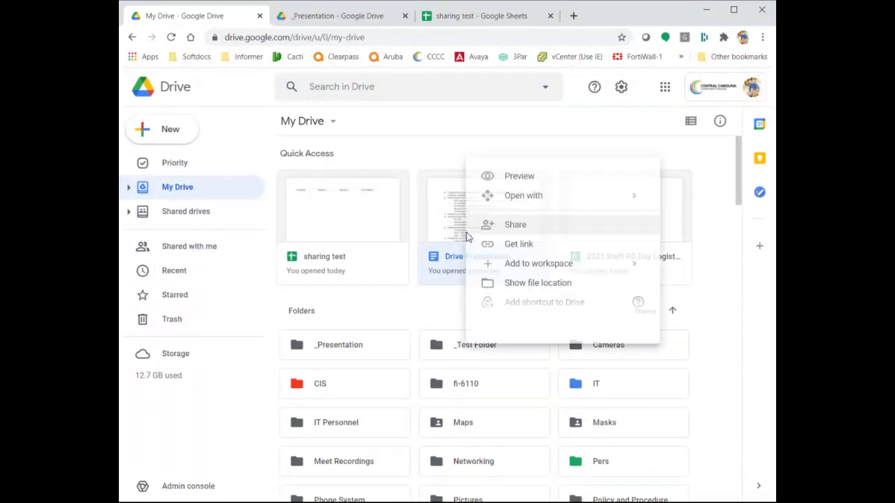
pyautogui.click(542, 241)
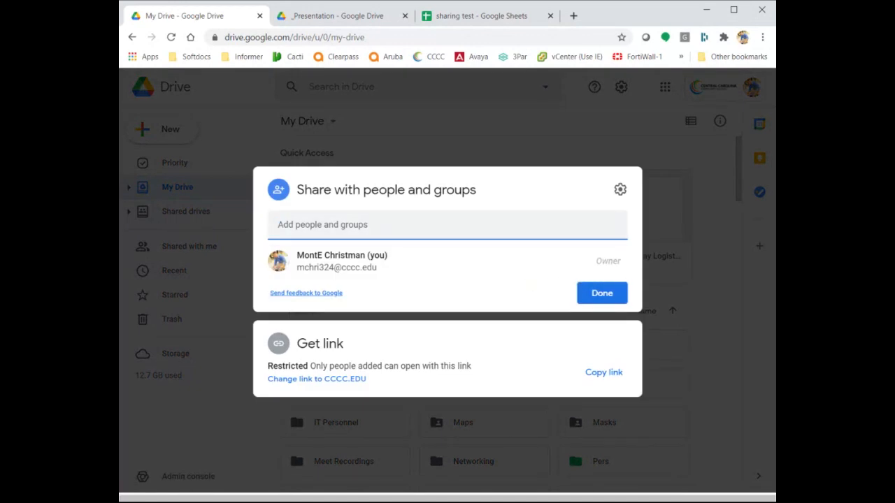
# Add a colleague as Editor on Drive Presentation, then close the dialog without sending.
pyautogui.write('stormy')
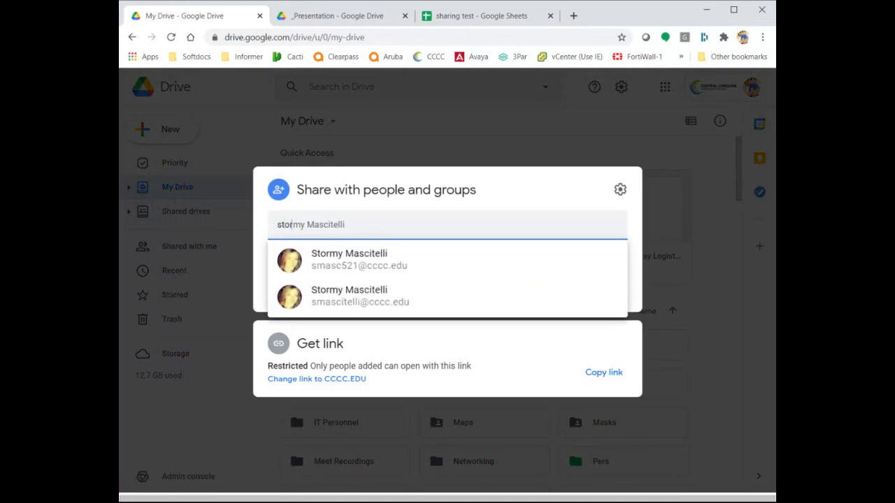
pyautogui.click(473, 256)
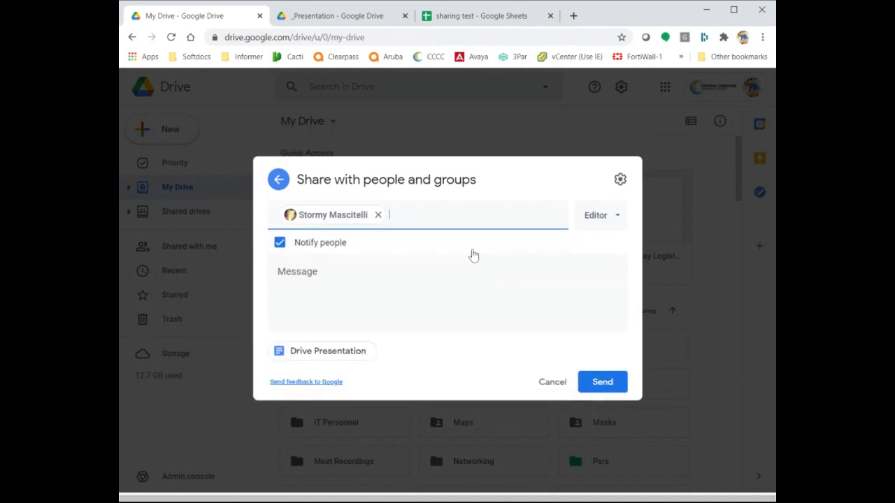
pyautogui.click(610, 211)
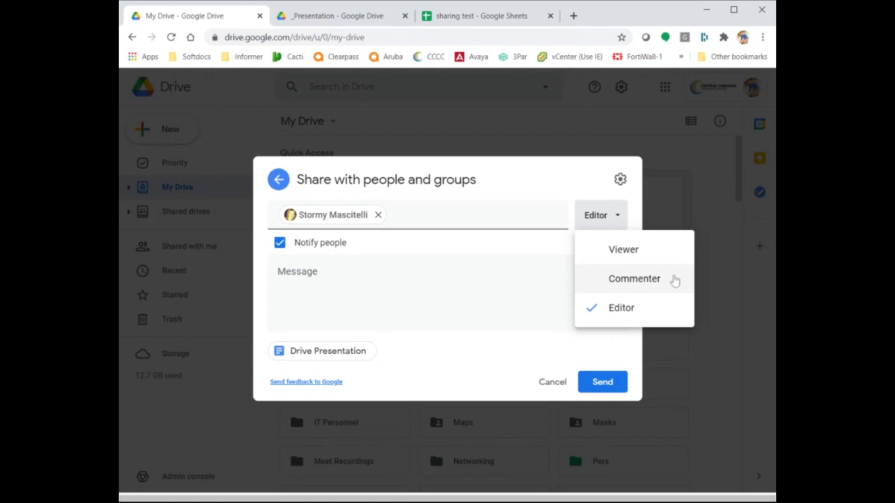
pyautogui.click(447, 318)
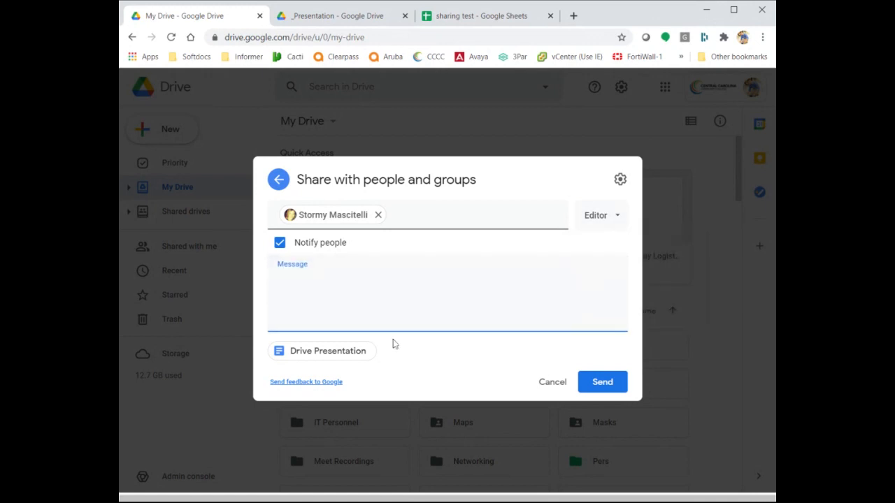
pyautogui.click(611, 217)
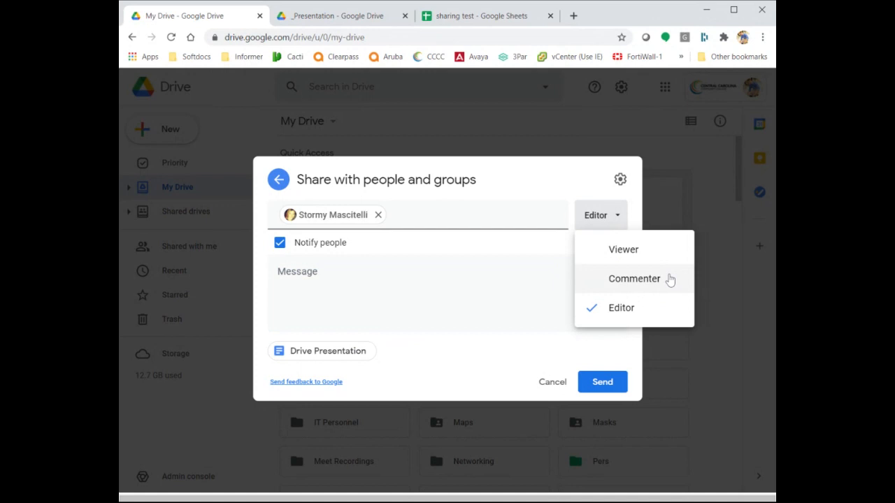
pyautogui.click(693, 389)
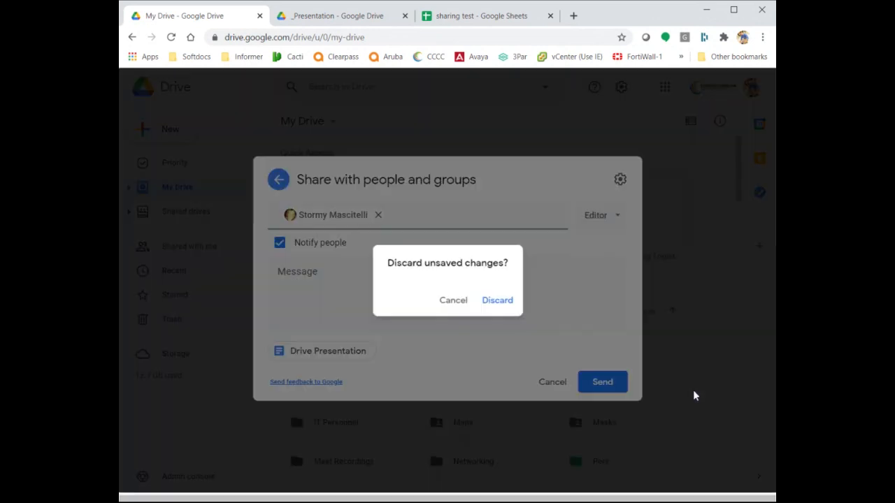
# Discard the Drive Presentation share and create a blank Google Doc inside _Test Folder.
pyautogui.click(503, 307)
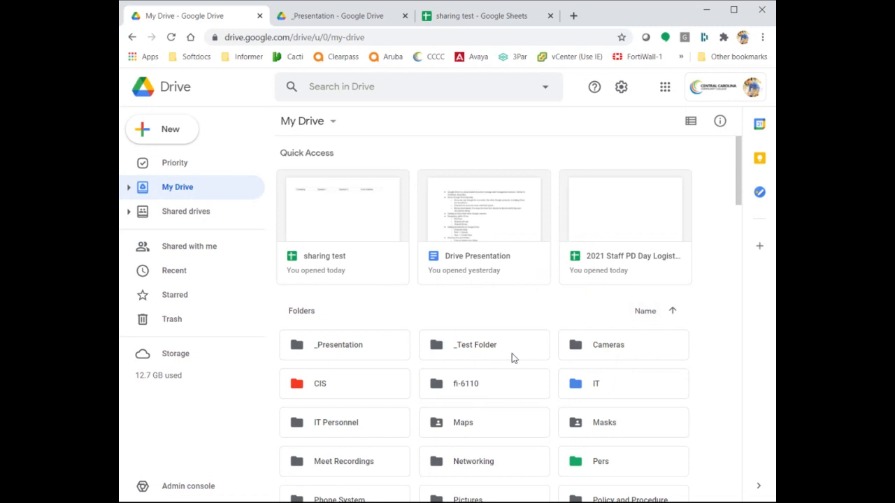
pyautogui.doubleClick(473, 342)
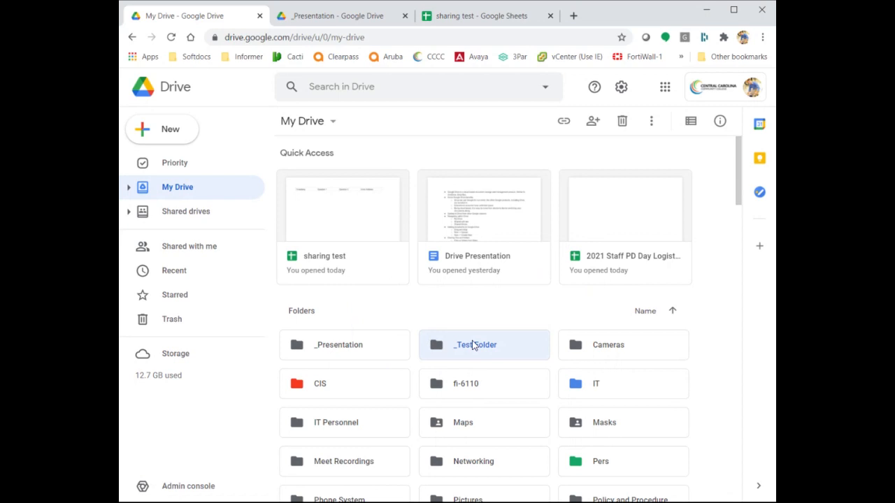
pyautogui.click(171, 133)
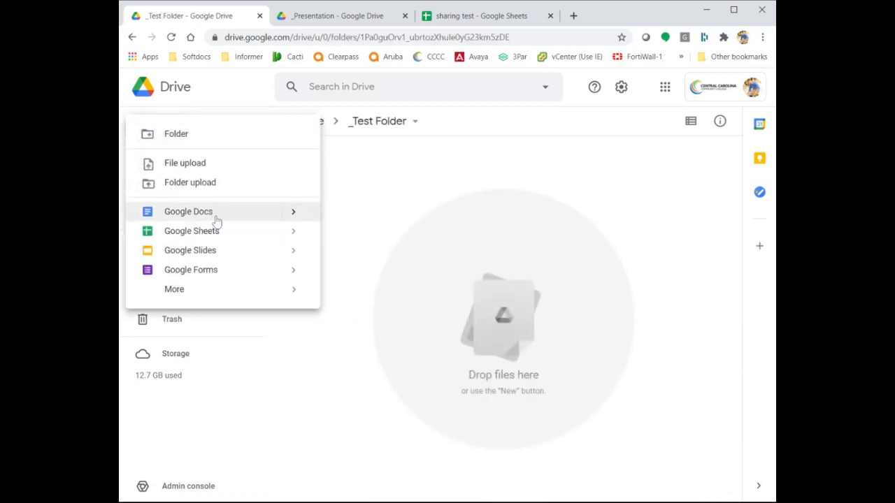
pyautogui.click(241, 219)
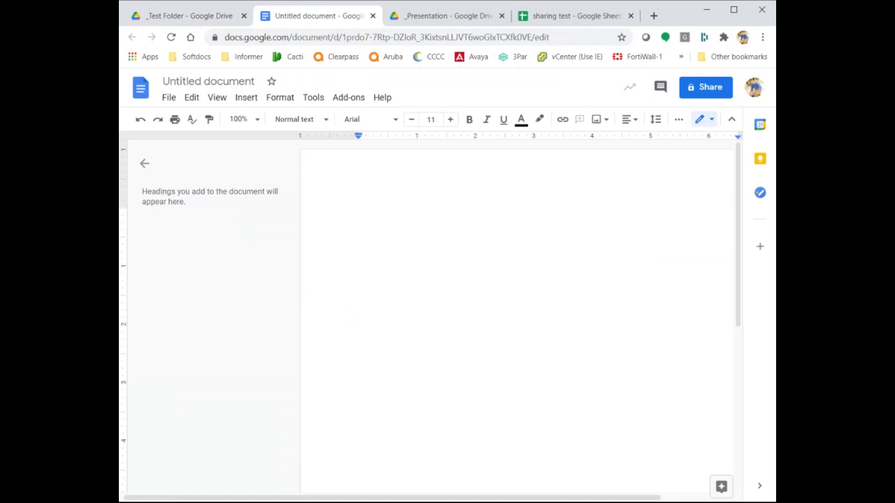
# Rename the Untitled document to 'Test Document'.
pyautogui.click(210, 81)
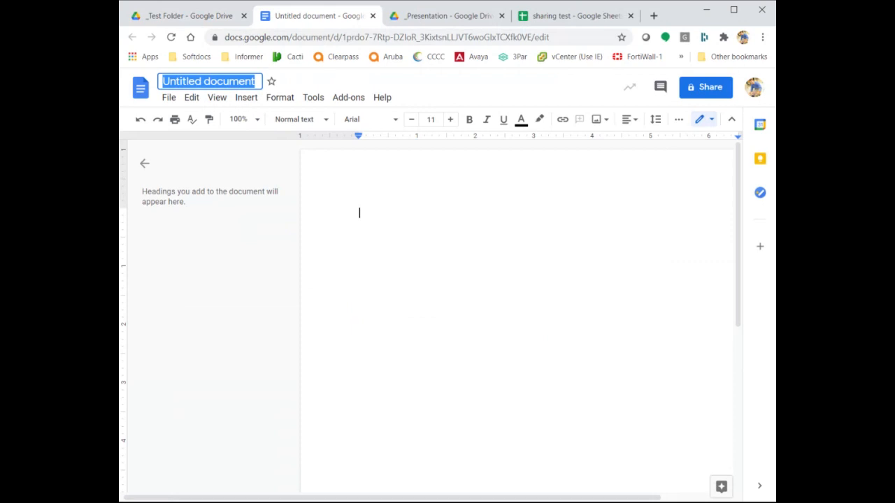
pyautogui.doubleClick(359, 214)
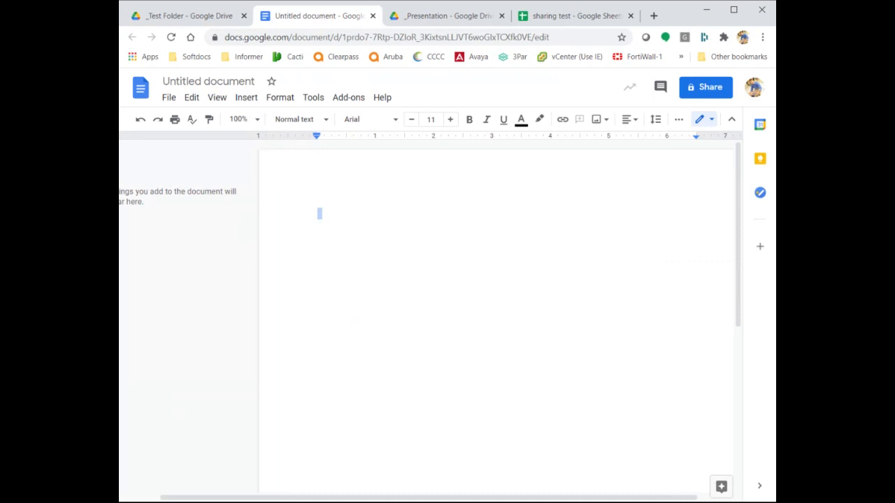
pyautogui.click(203, 82)
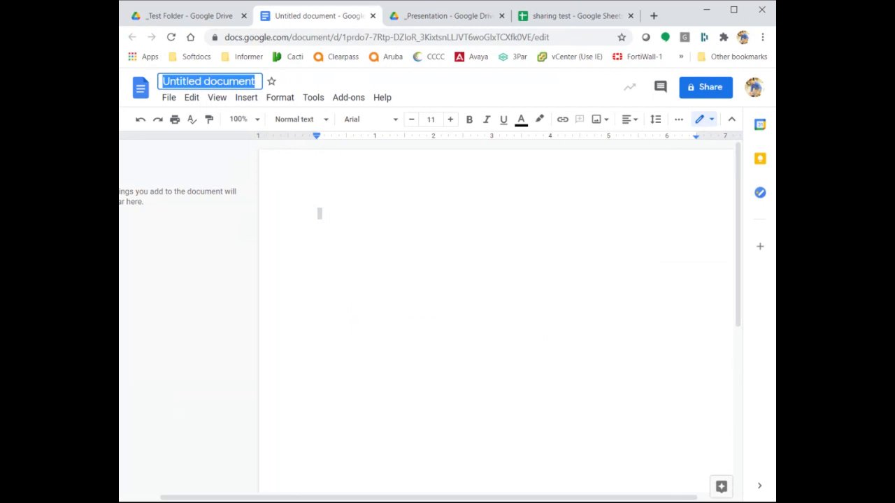
pyautogui.hotkey('shift', 'Left')
pyautogui.hotkey('shift', 'Left')
pyautogui.hotkey('shift', 'Left')
pyautogui.hotkey('shift', 'Left')
pyautogui.hotkey('shift', 'Left')
pyautogui.hotkey('shift', 'Left')
pyautogui.write('Test')
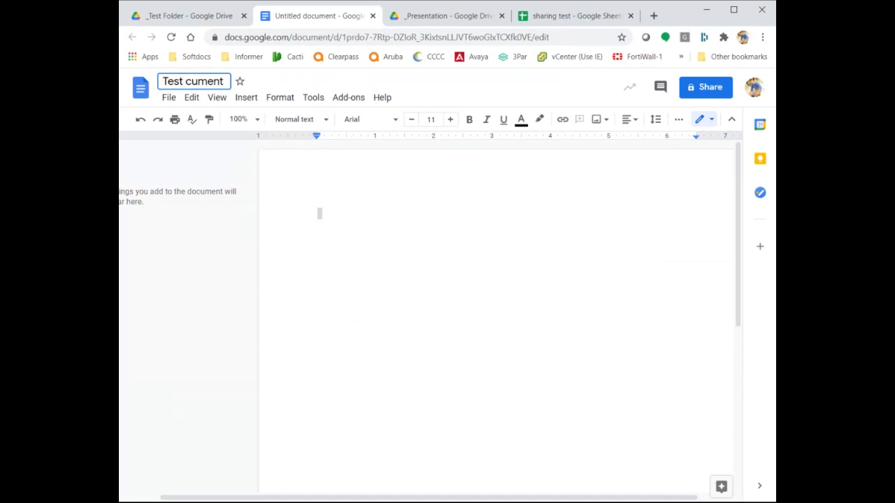
pyautogui.hotkey('shift', 'End')
pyautogui.press('Delete')
pyautogui.write('Document')
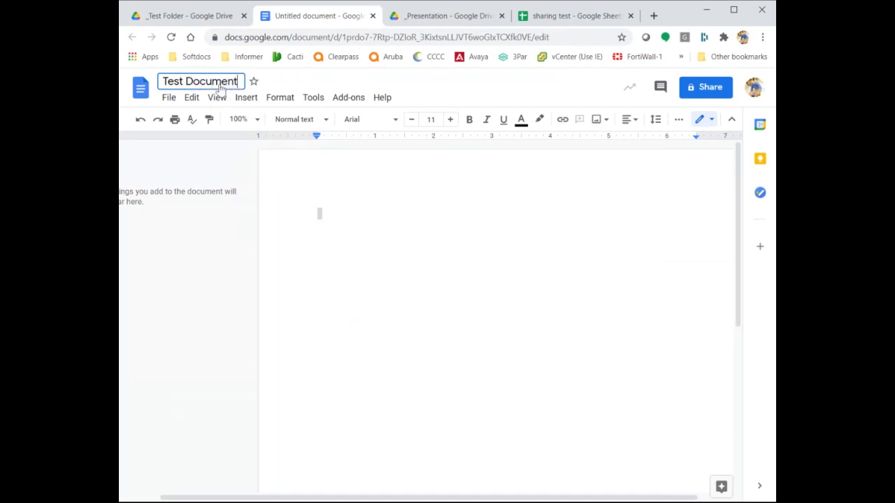
pyautogui.press('Return')
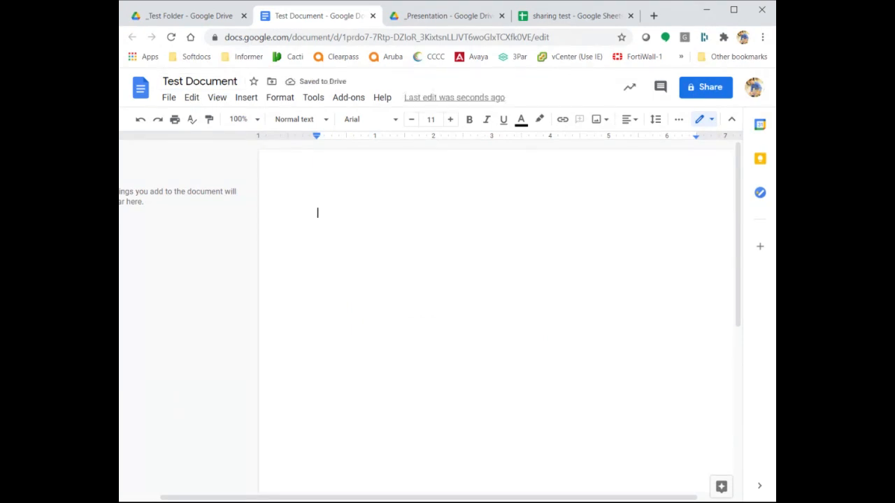
# Add the colleague as a person to share Test Document with, chosen from the name suggestions.
pyautogui.click(710, 94)
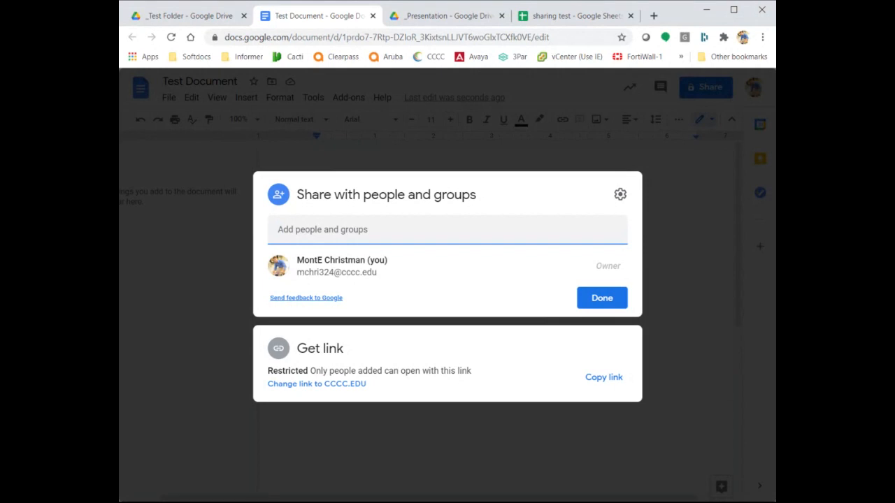
pyautogui.write('stormy')
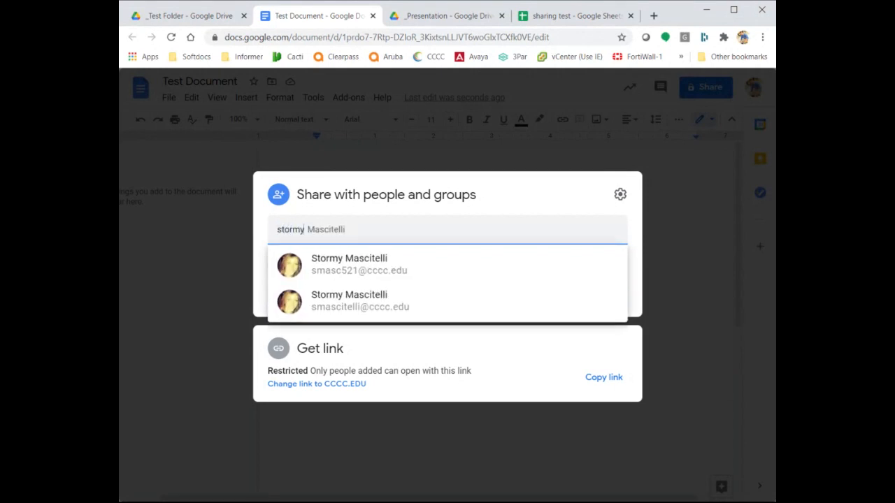
pyautogui.click(426, 271)
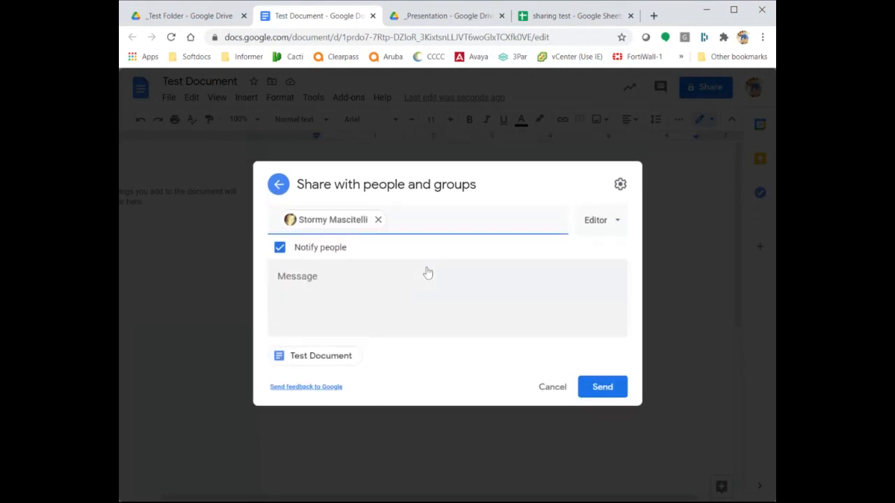
pyautogui.click(433, 283)
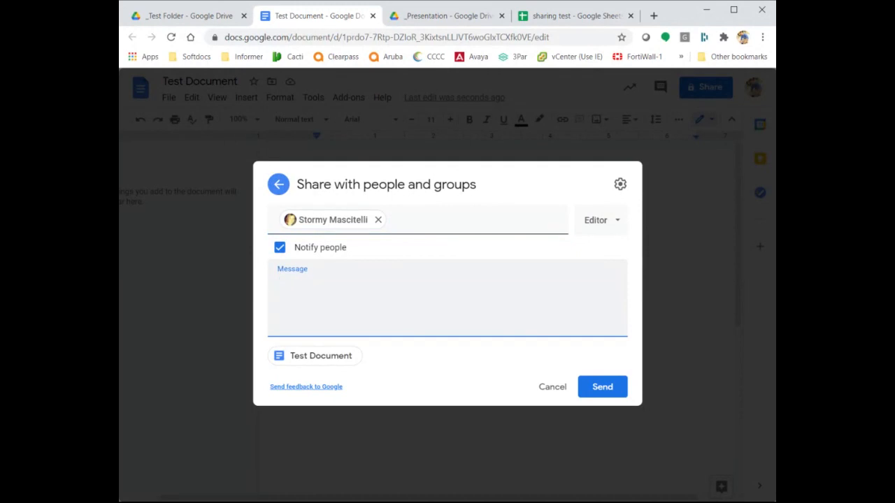
# Keep the colleague's access at Editor and send the share invitation.
pyautogui.click(614, 225)
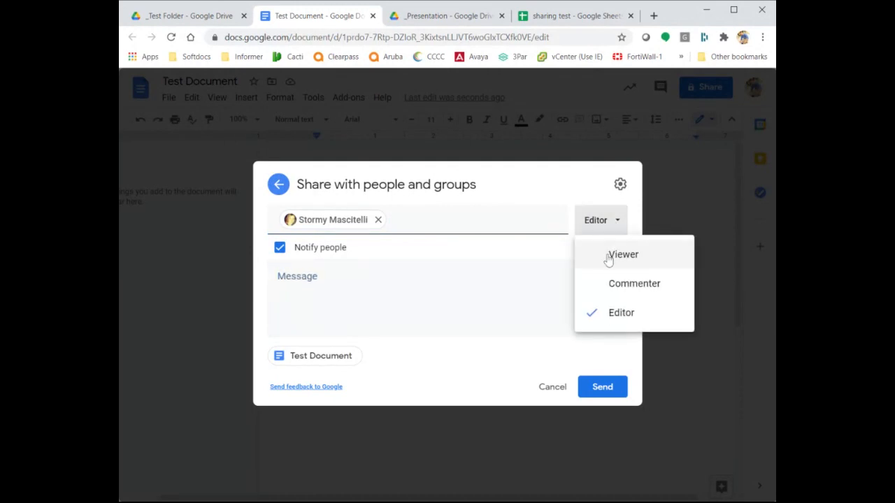
pyautogui.click(442, 305)
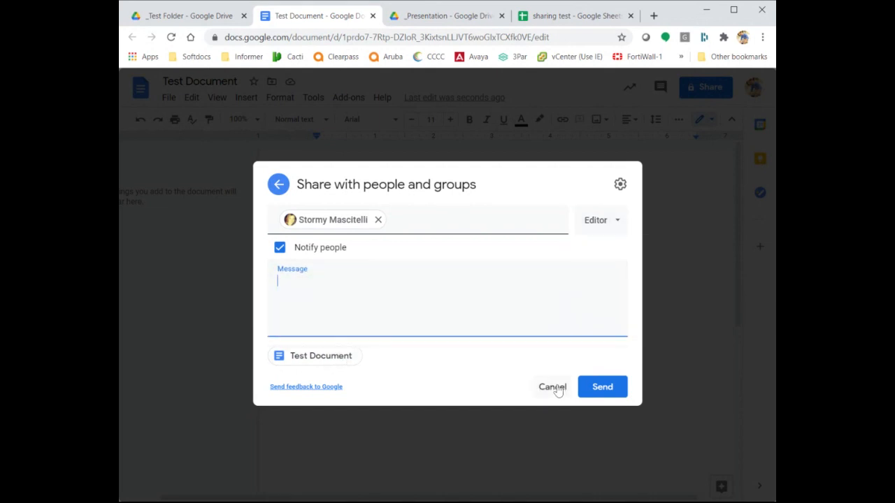
pyautogui.click(610, 223)
pyautogui.click(450, 300)
pyautogui.click(613, 393)
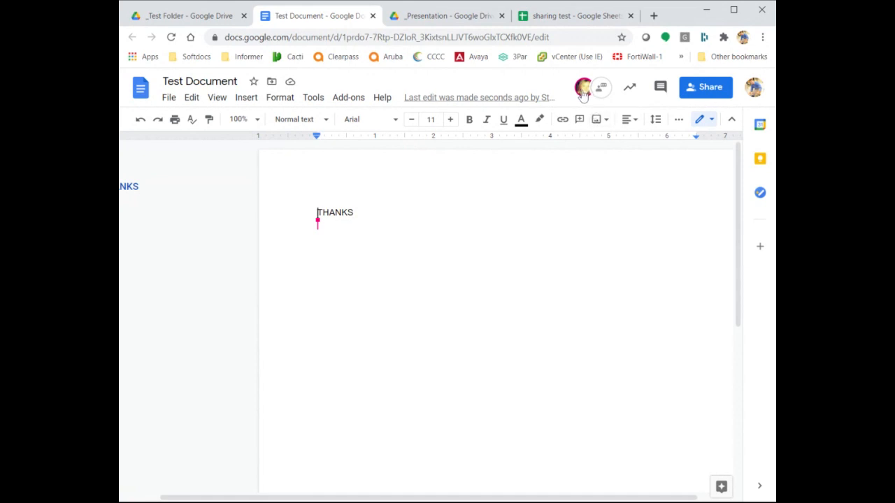
# After the colleague types live, select the colleague's name at the start of line two.
pyautogui.moveTo(583, 92)
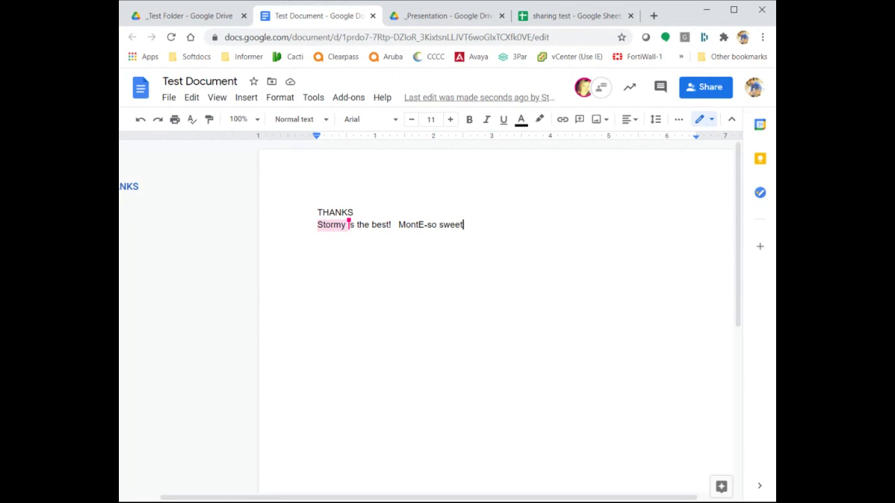
pyautogui.moveTo(317, 225); pyautogui.dragTo(349, 225)
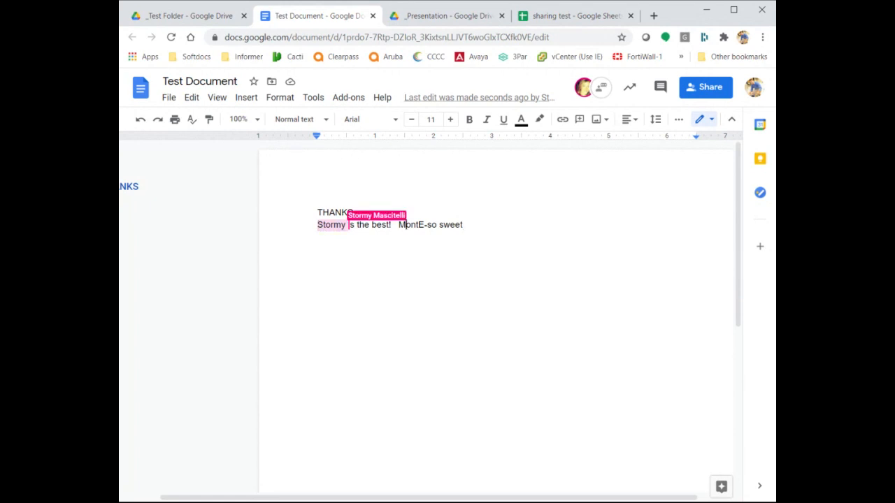
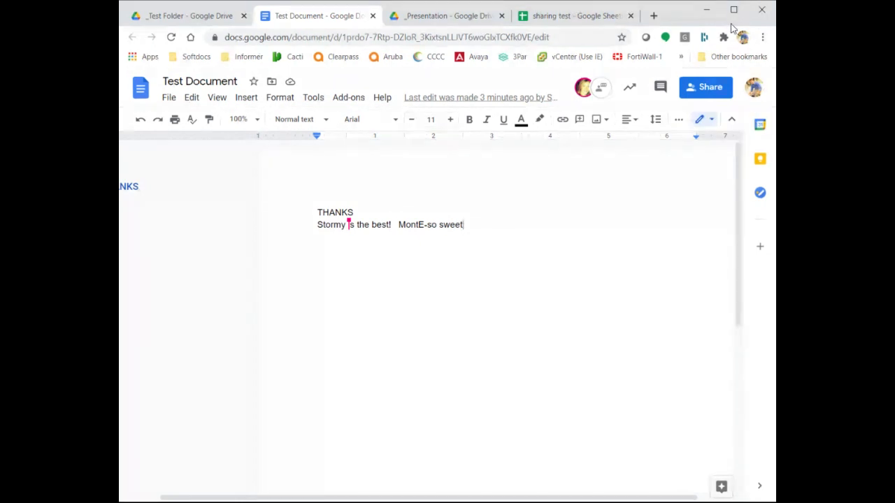
# Maximize Chrome, switch Test Document briefly to Viewing mode, then to Suggesting mode.
pyautogui.click(734, 10)
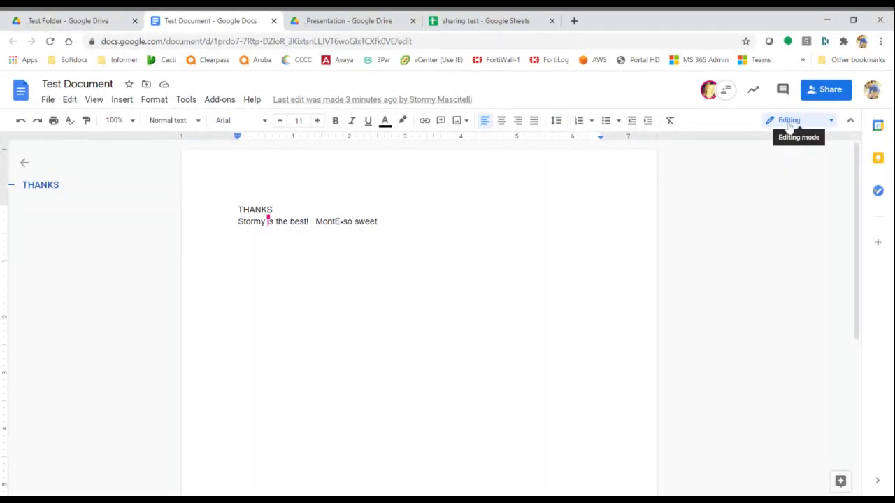
pyautogui.click(830, 124)
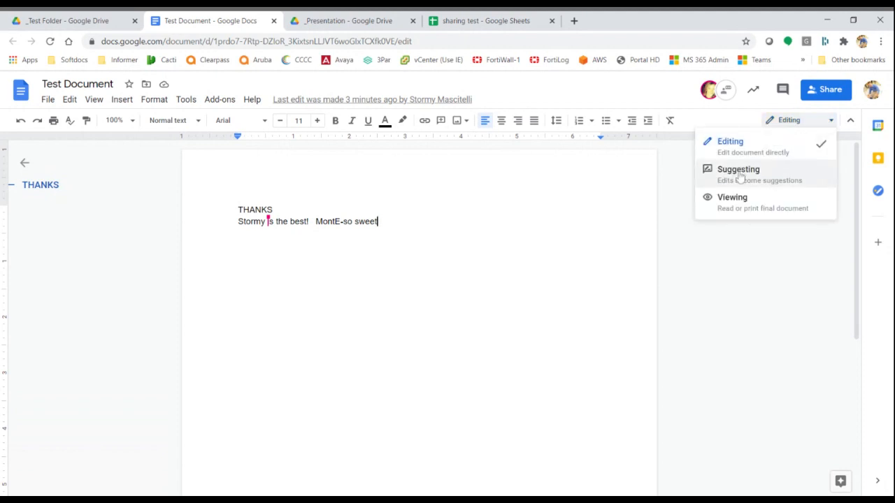
pyautogui.click(777, 209)
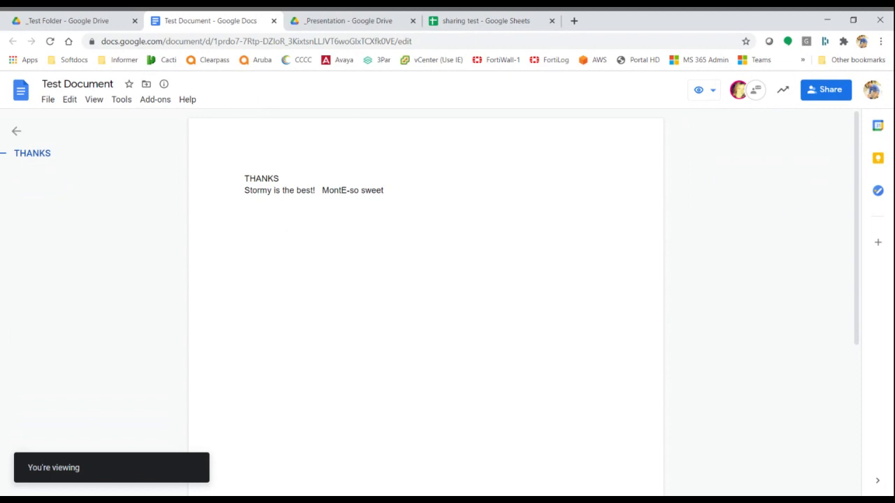
pyautogui.click(703, 90)
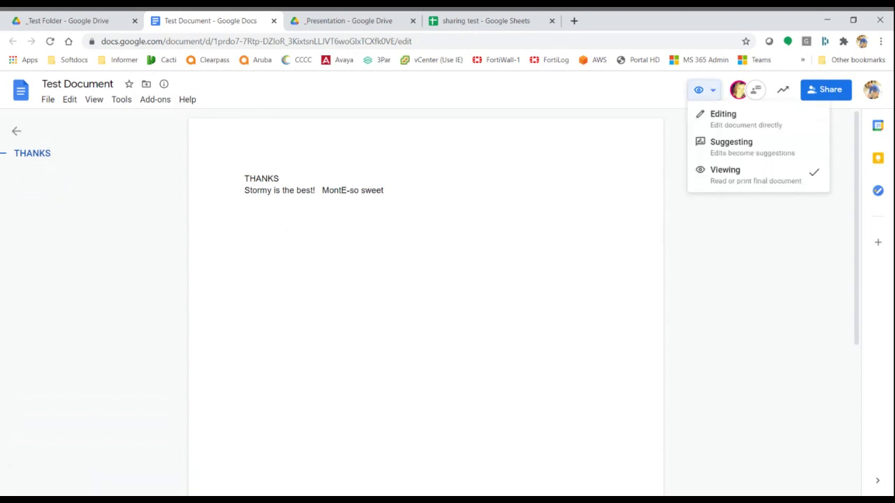
pyautogui.click(739, 149)
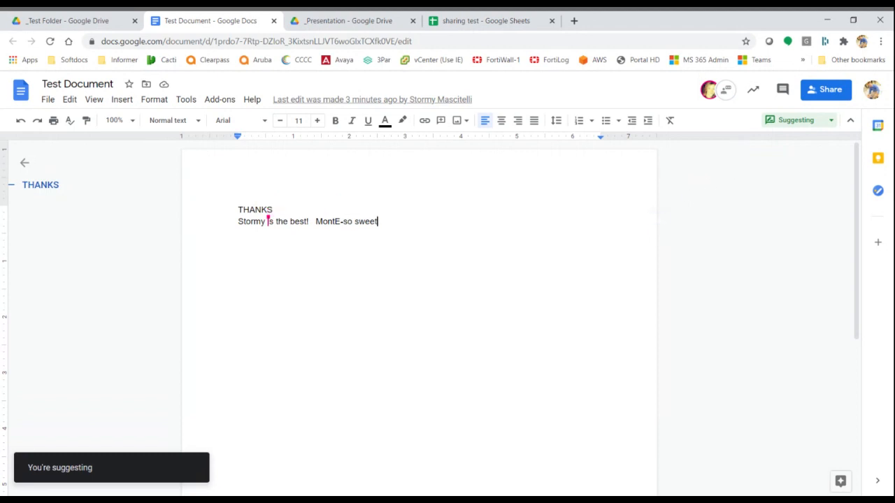
# Suggest deleting 'sweet', reply 'awful', reject the suggestion, and return to Editing mode.
pyautogui.hotkey('ctrl', 'shift', 'Left')
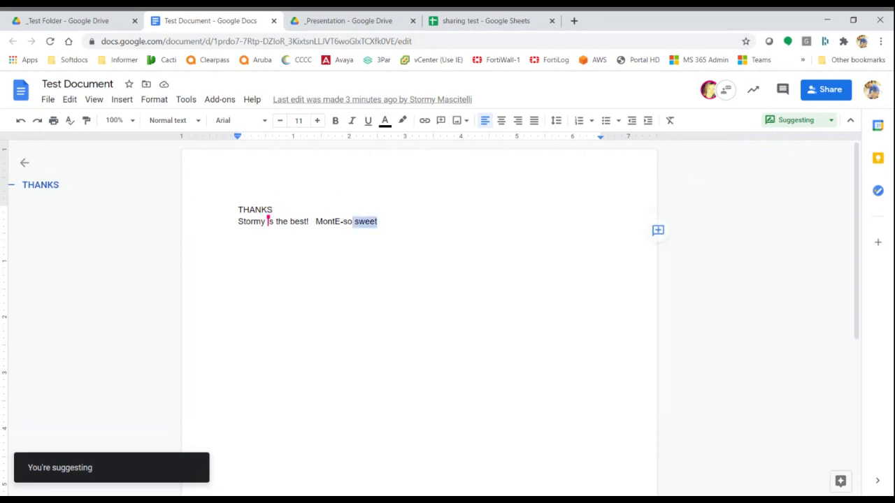
pyautogui.press('BackSpace')
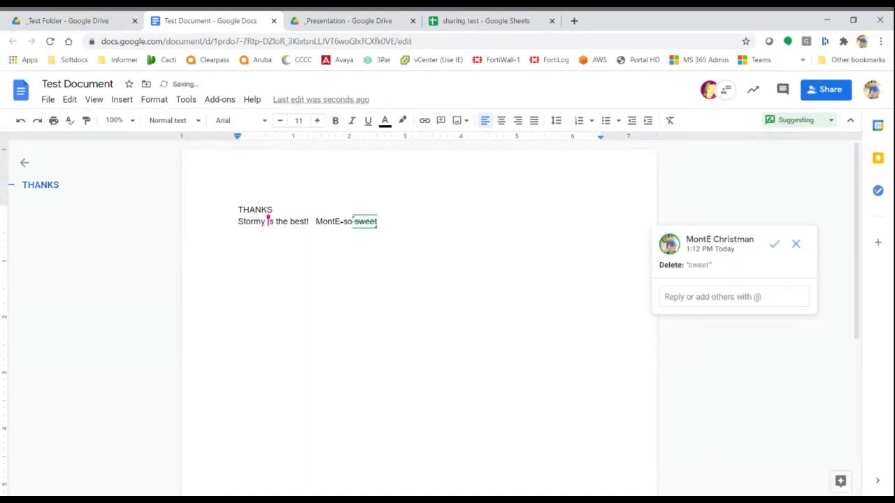
pyautogui.click(739, 299)
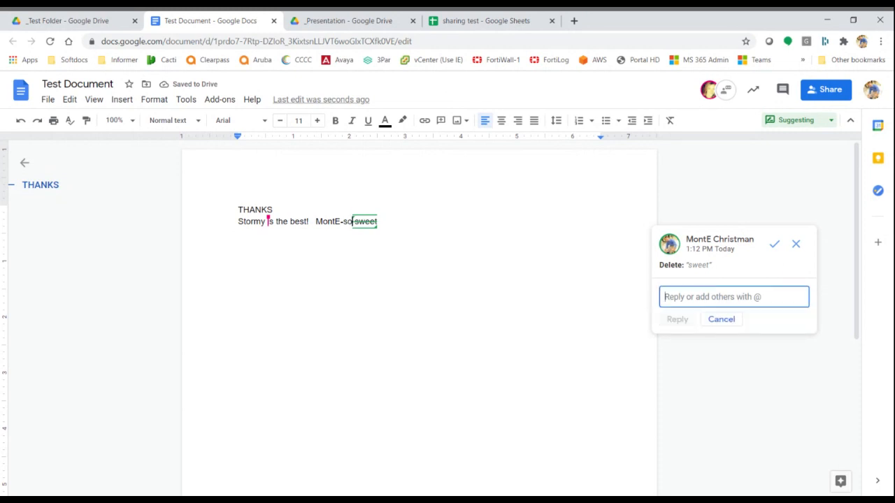
pyautogui.write('awful')
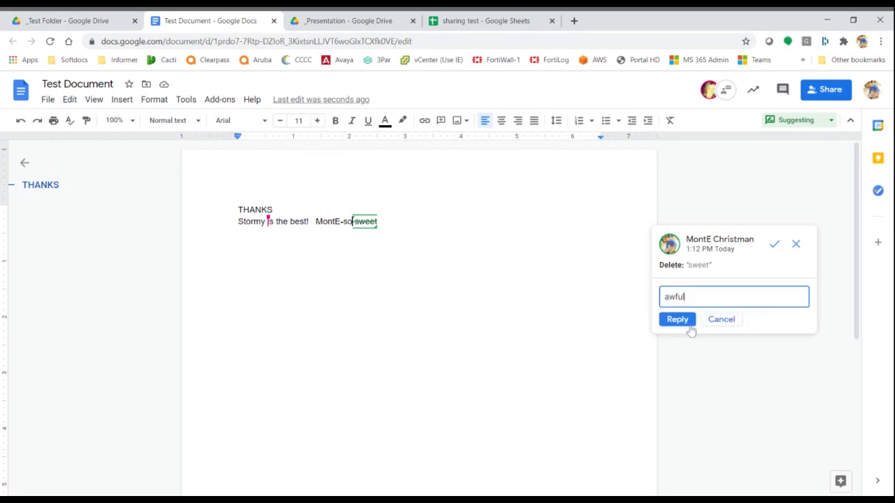
pyautogui.click(799, 248)
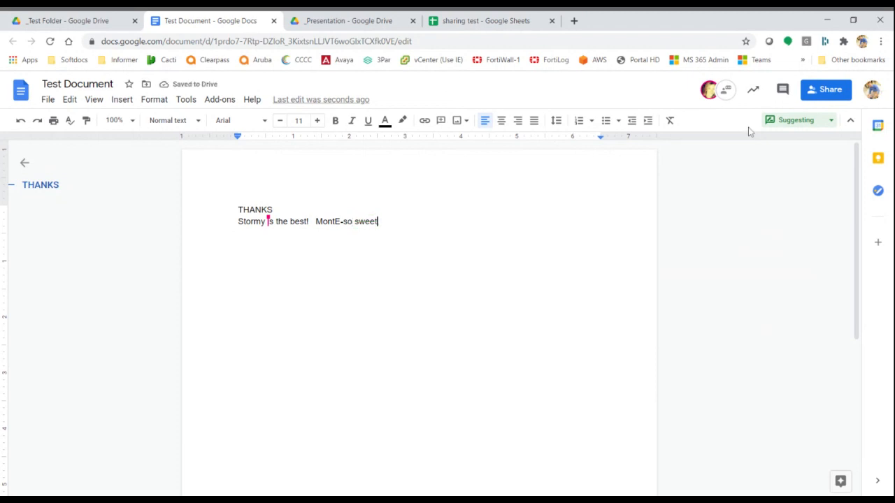
pyautogui.click(830, 123)
pyautogui.click(803, 142)
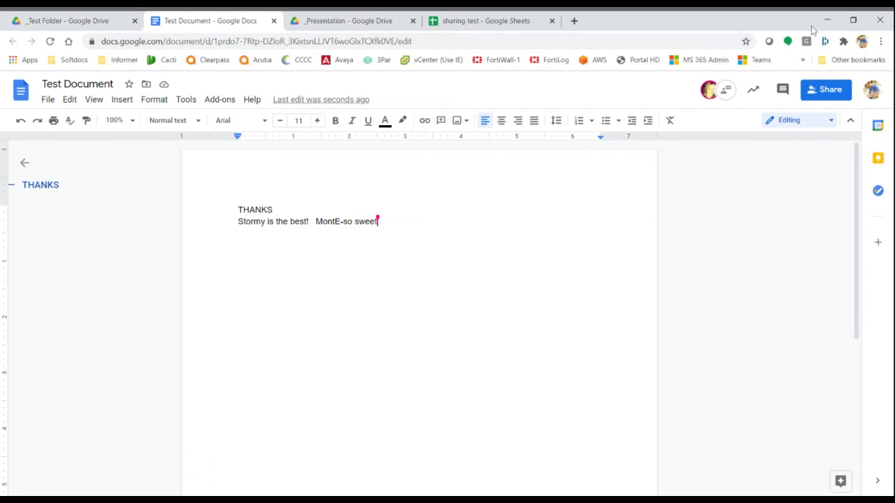
# Restore the Chrome window from maximized and drag its edge to widen it.
pyautogui.click(852, 21)
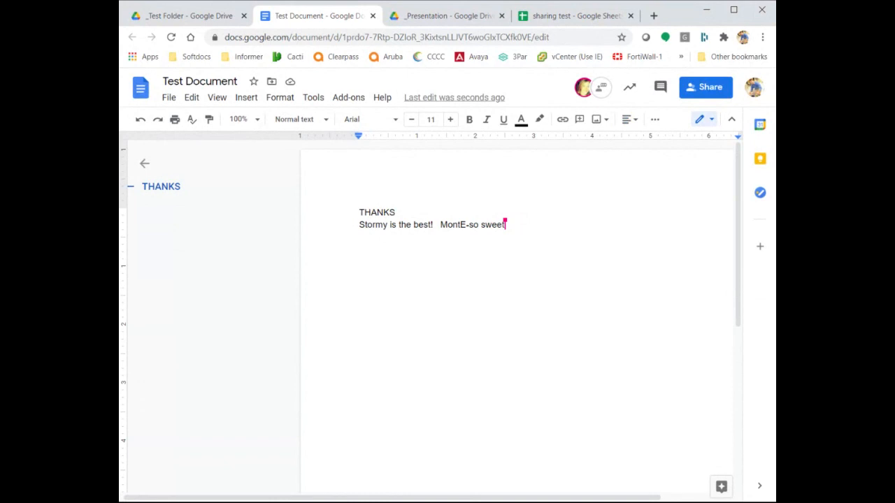
pyautogui.moveTo(776, 500); pyautogui.dragTo(817, 501)
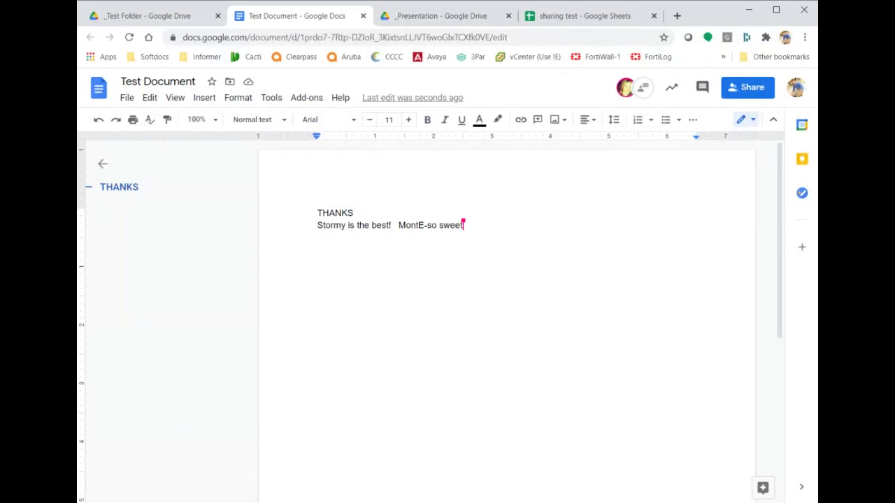
# In the Activity dashboard, review the Viewers tabs, Viewer trend, Comment trend and Sharing history.
pyautogui.click(670, 89)
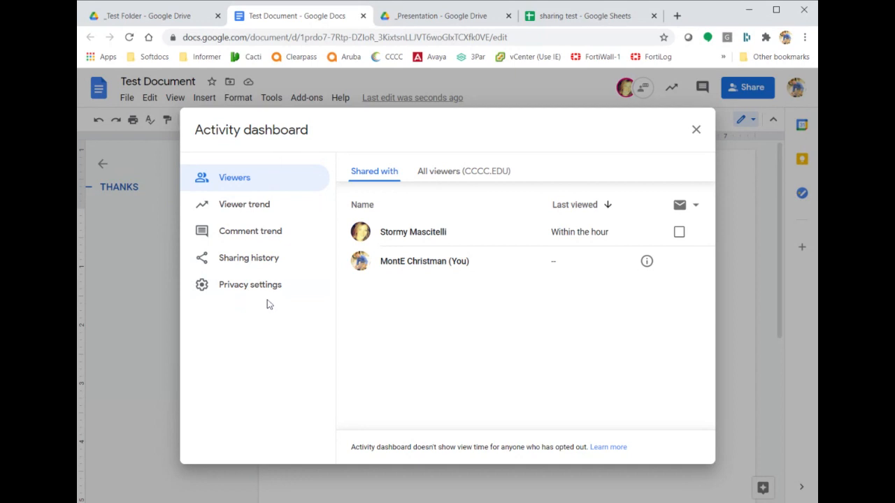
pyautogui.click(460, 172)
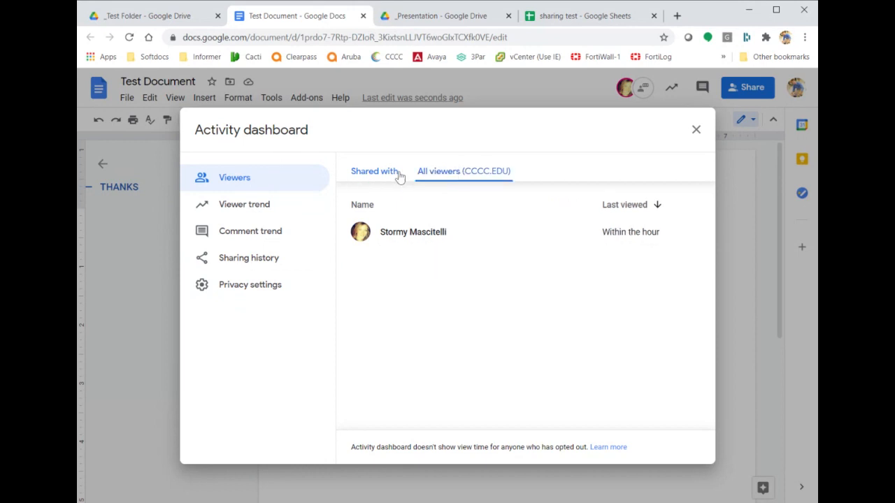
pyautogui.click(366, 172)
pyautogui.click(273, 203)
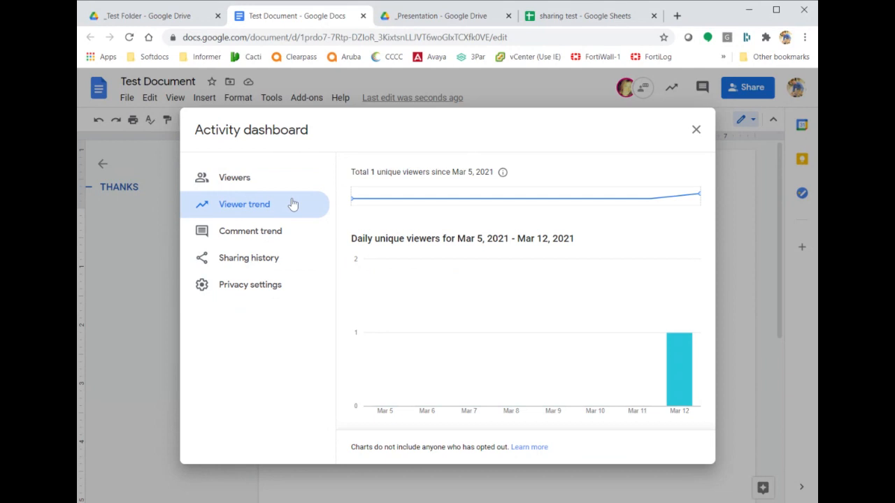
pyautogui.moveTo(683, 349)
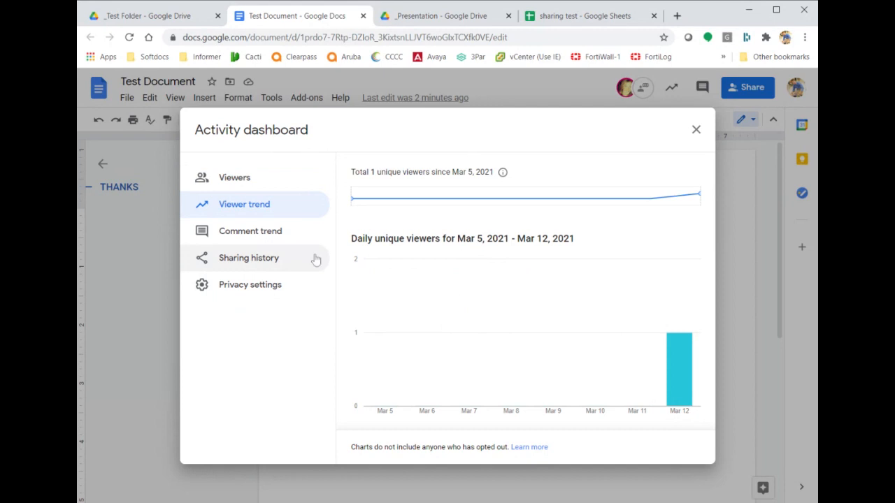
pyautogui.click(250, 233)
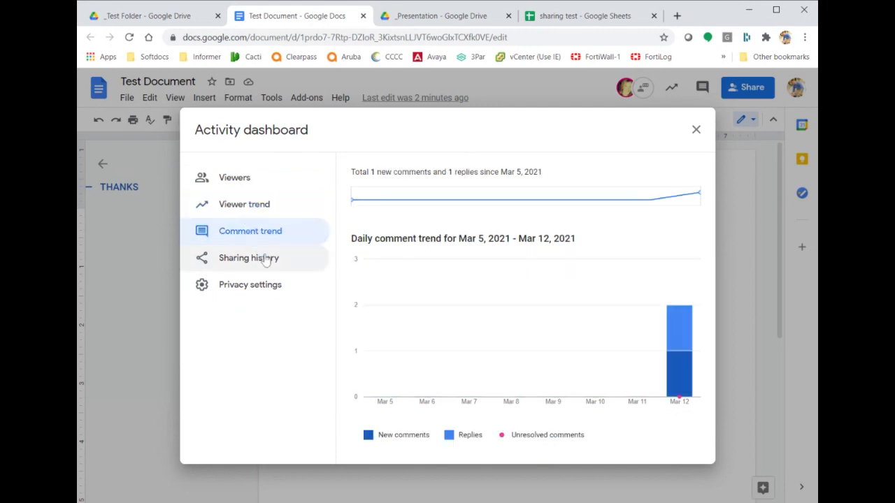
pyautogui.click(266, 259)
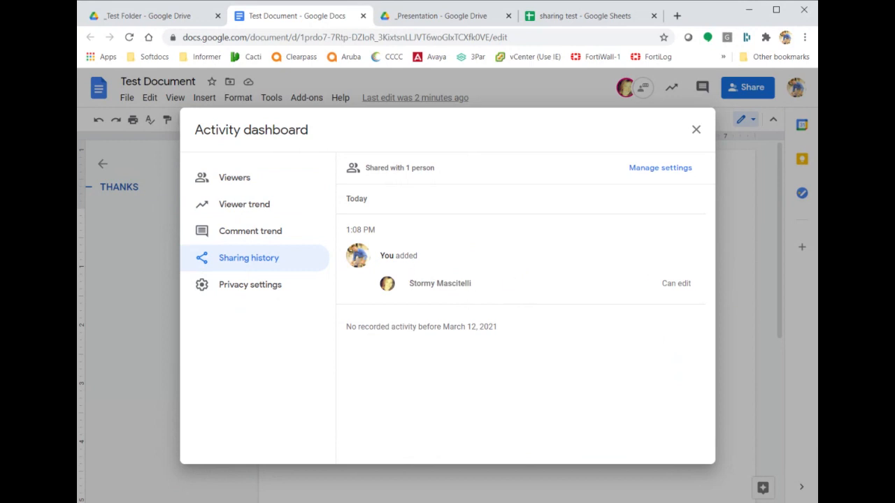
# Check the Activity dashboard's view-history privacy settings, then close the dashboard.
pyautogui.doubleClick(684, 283)
pyautogui.click(599, 339)
pyautogui.click(253, 289)
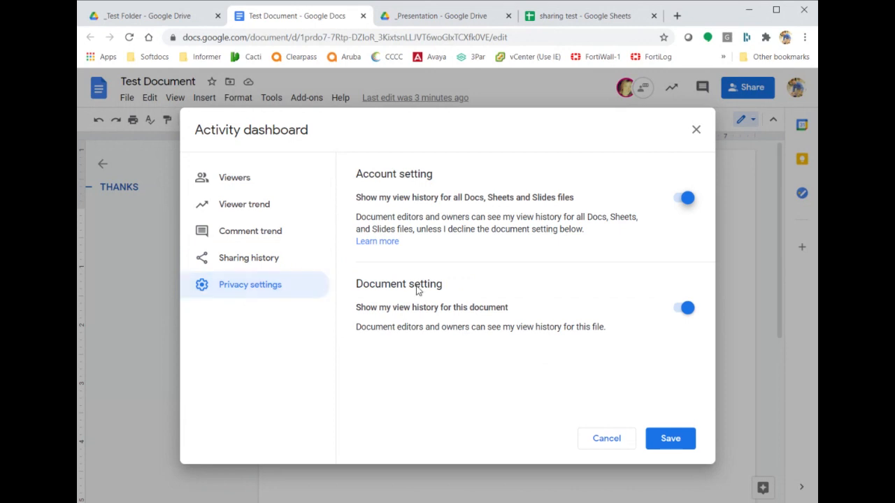
pyautogui.click(696, 131)
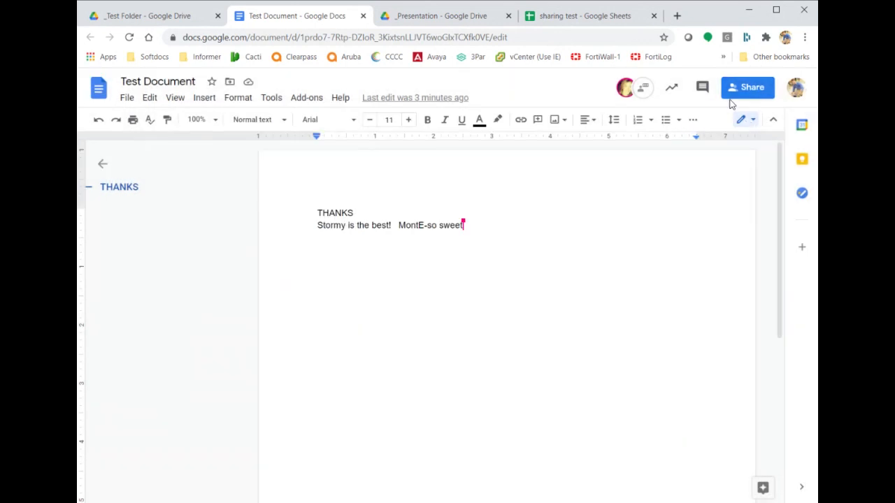
# Open version history, preview the March 12, 1:06 PM version, then return to 1:12 PM.
pyautogui.click(125, 99)
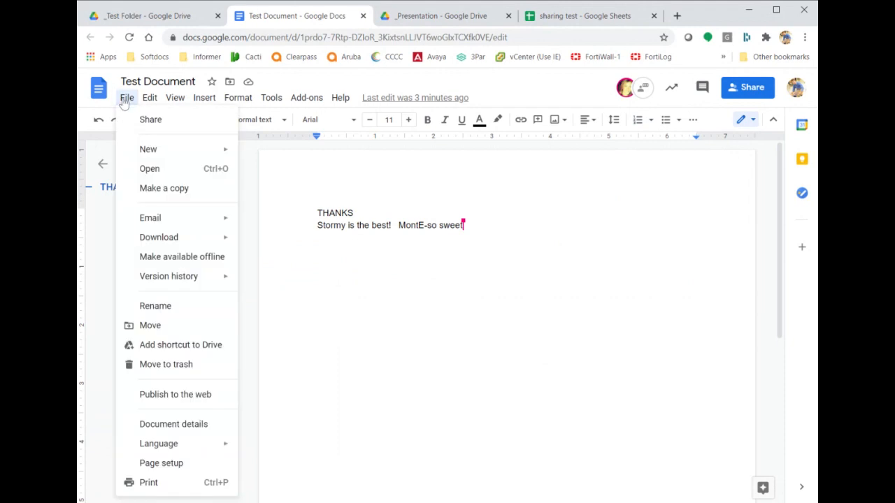
pyautogui.moveTo(184, 279)
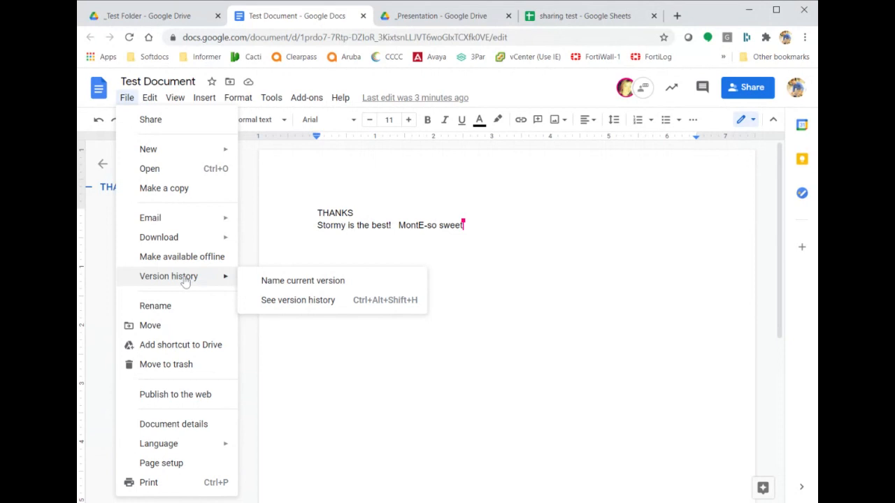
pyautogui.click(303, 303)
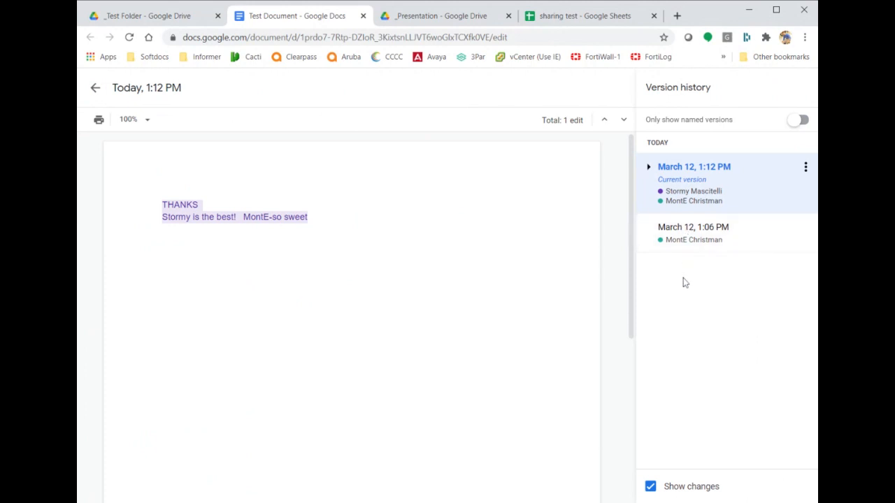
pyautogui.click(737, 229)
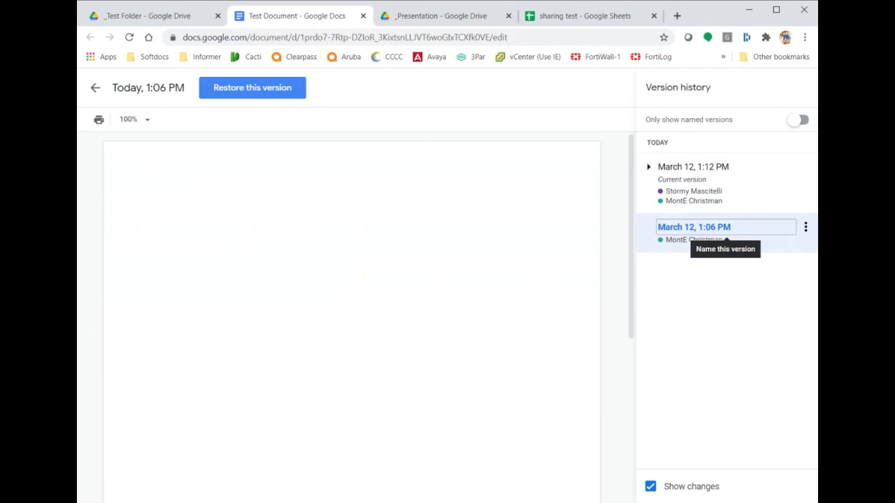
pyautogui.click(725, 191)
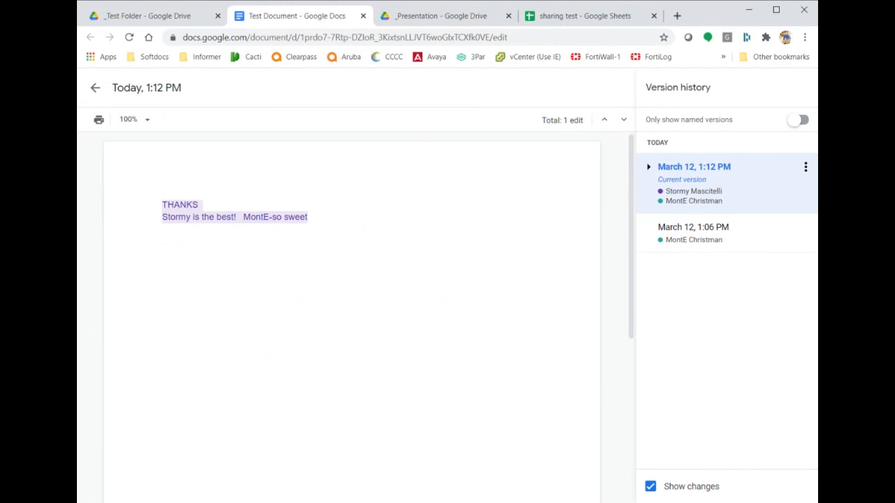
pyautogui.moveTo(225, 218)
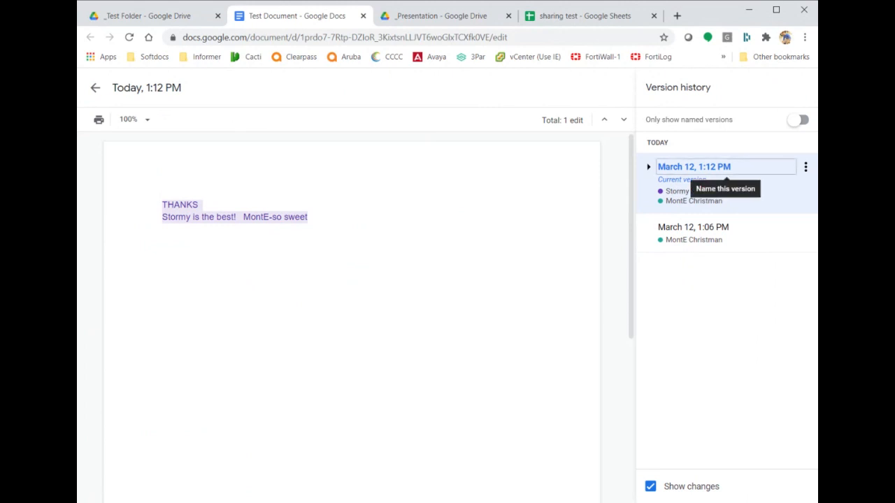
# Name the current version 'Test Version'.
pyautogui.click(96, 89)
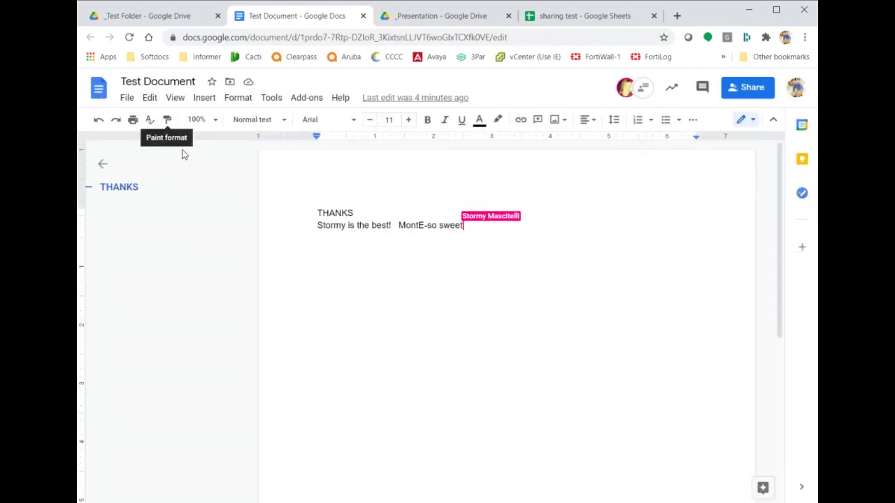
pyautogui.click(126, 97)
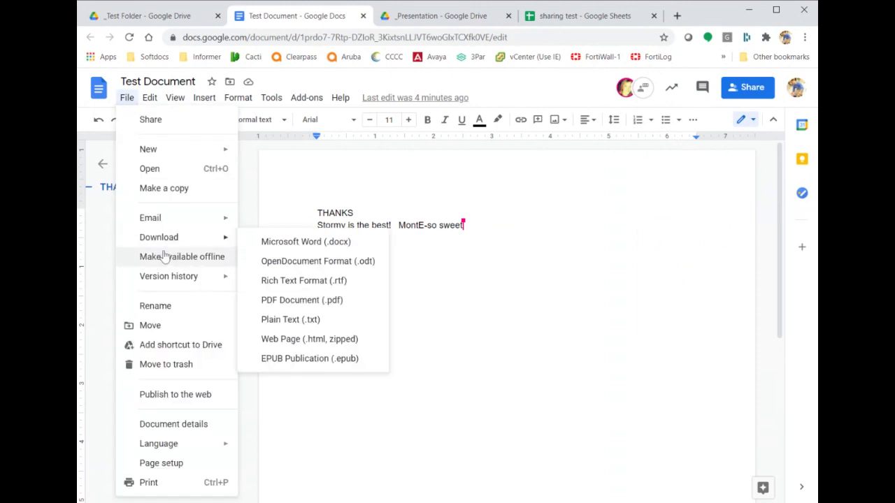
pyautogui.click(290, 284)
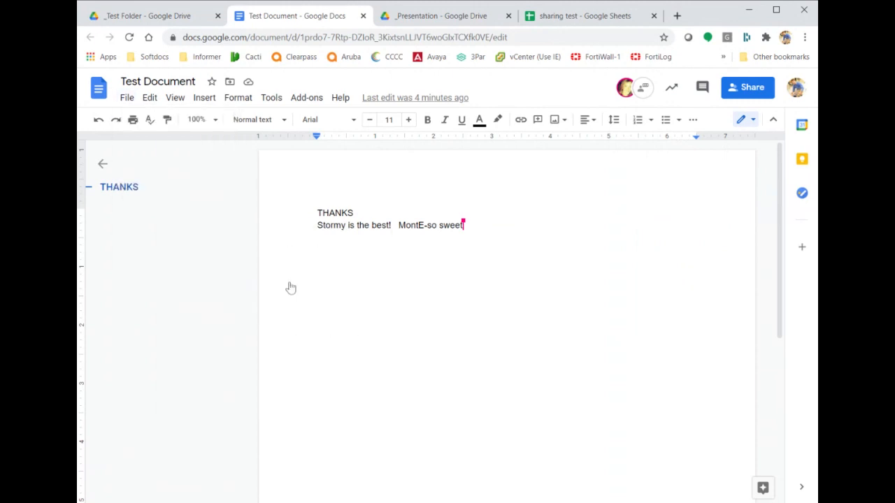
pyautogui.write('T')
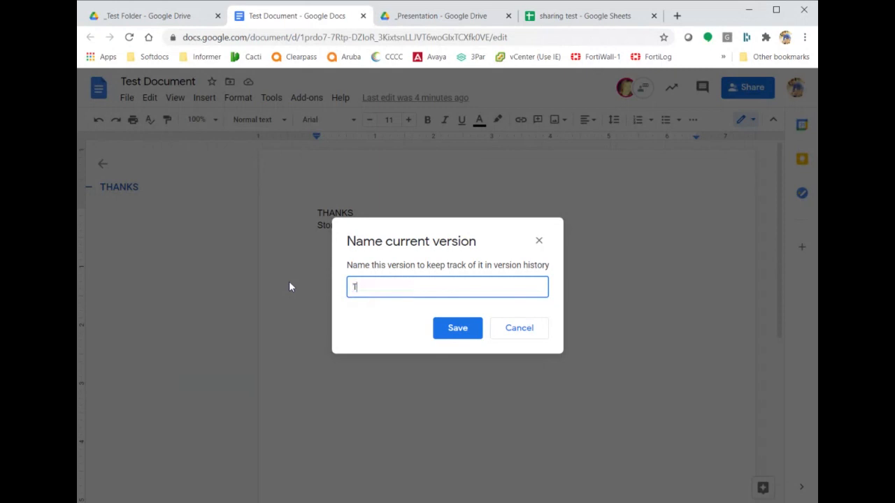
pyautogui.write('est Version')
pyautogui.click(455, 328)
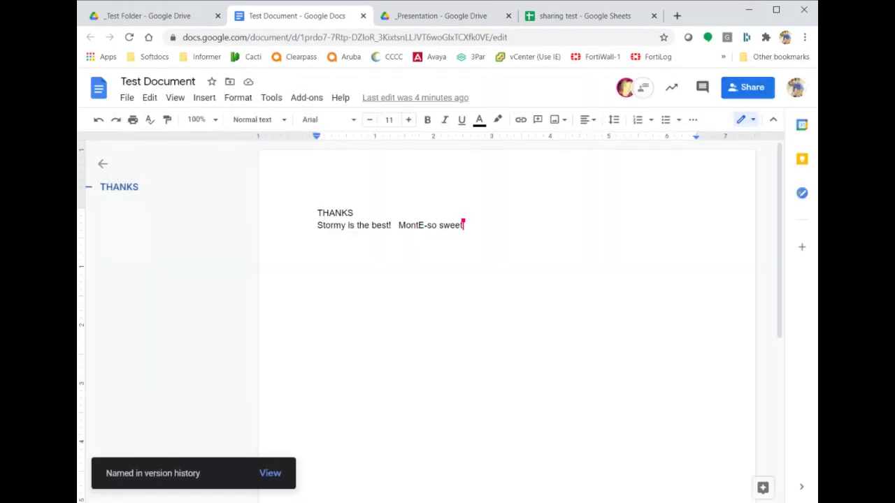
# In version history, start and cancel copying Test Version, then preview the March 12, 1:06 PM version.
pyautogui.click(126, 97)
pyautogui.moveTo(212, 278)
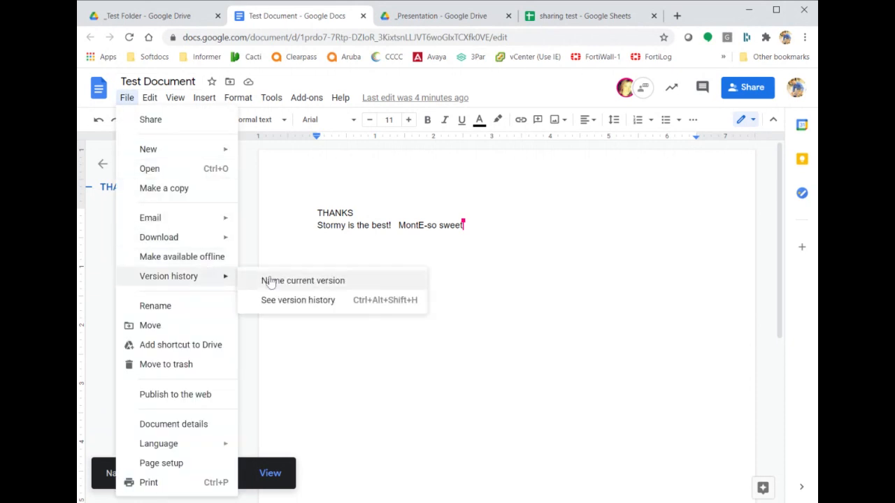
pyautogui.click(324, 302)
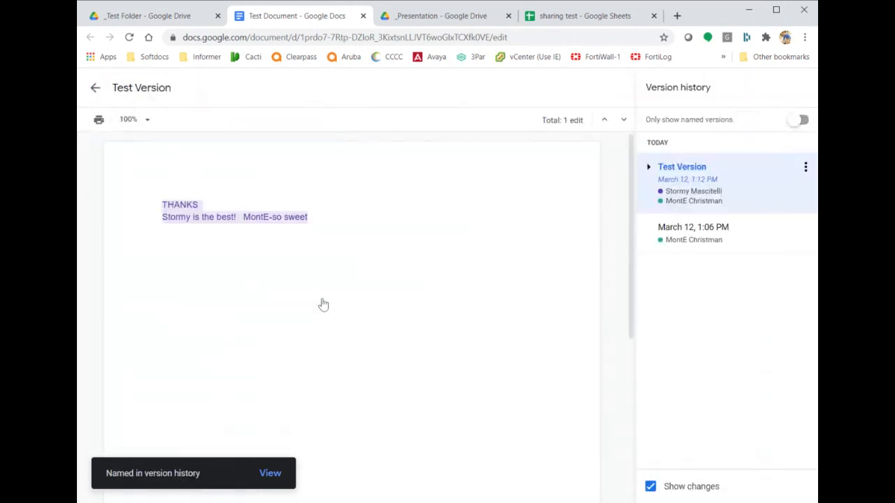
pyautogui.click(805, 169)
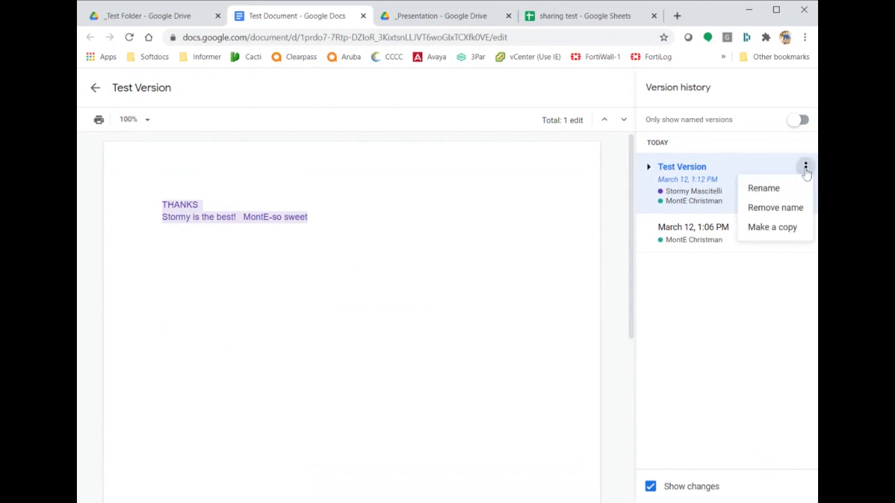
pyautogui.click(767, 235)
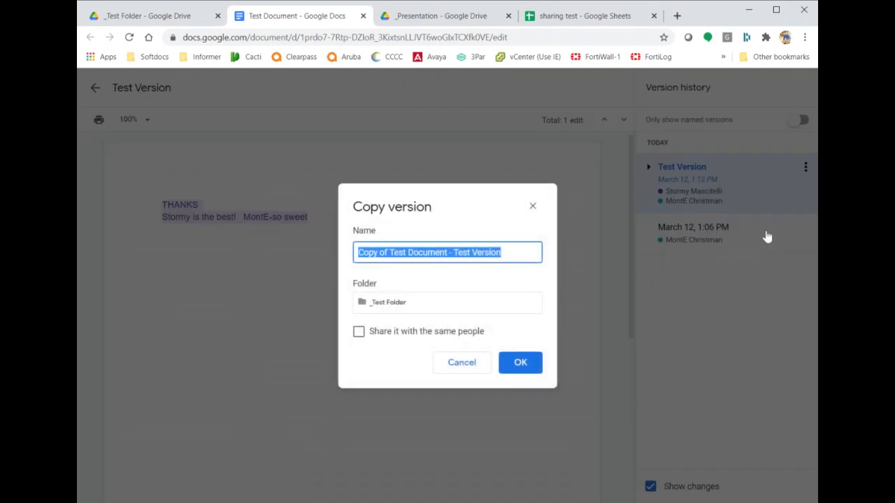
pyautogui.click(461, 363)
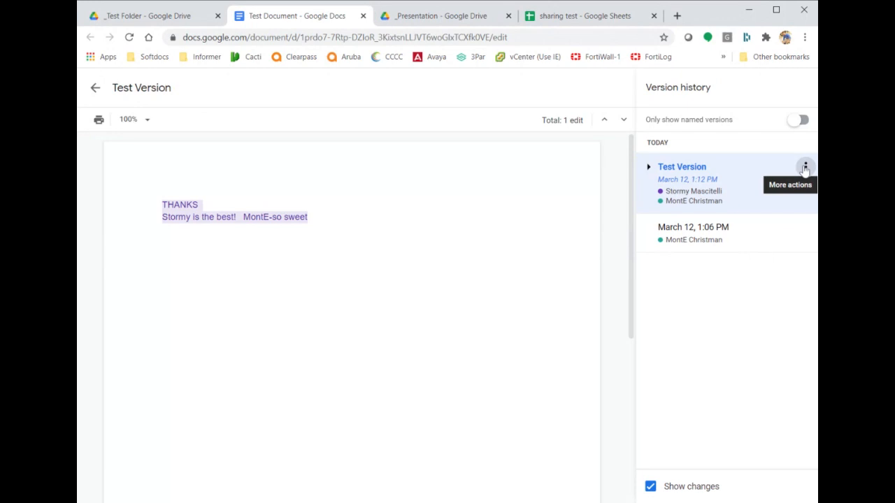
pyautogui.click(805, 168)
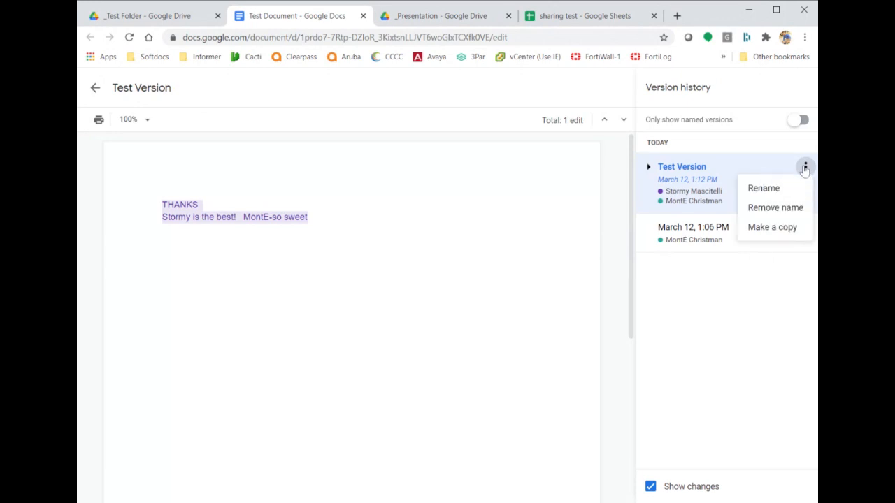
pyautogui.click(699, 233)
pyautogui.click(699, 232)
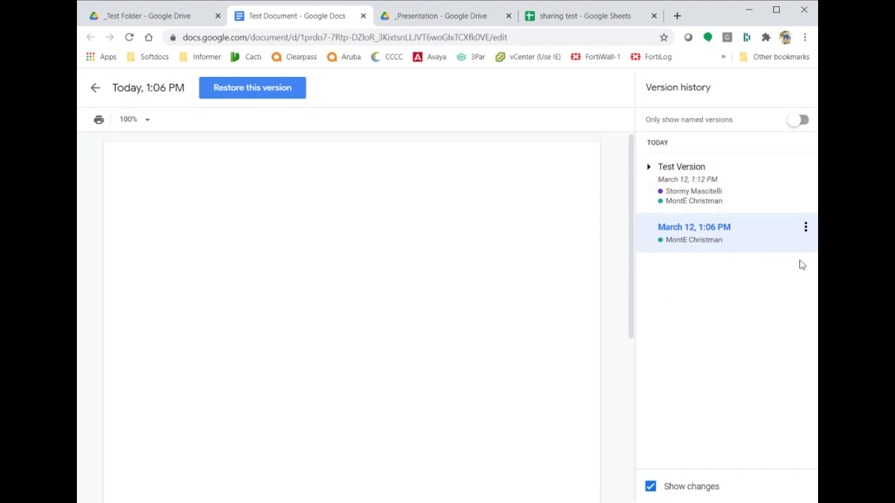
pyautogui.click(805, 228)
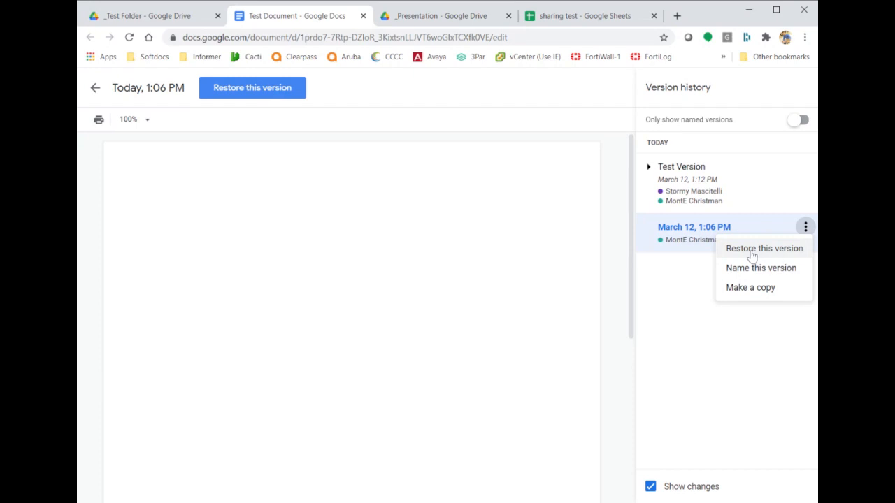
pyautogui.click(693, 287)
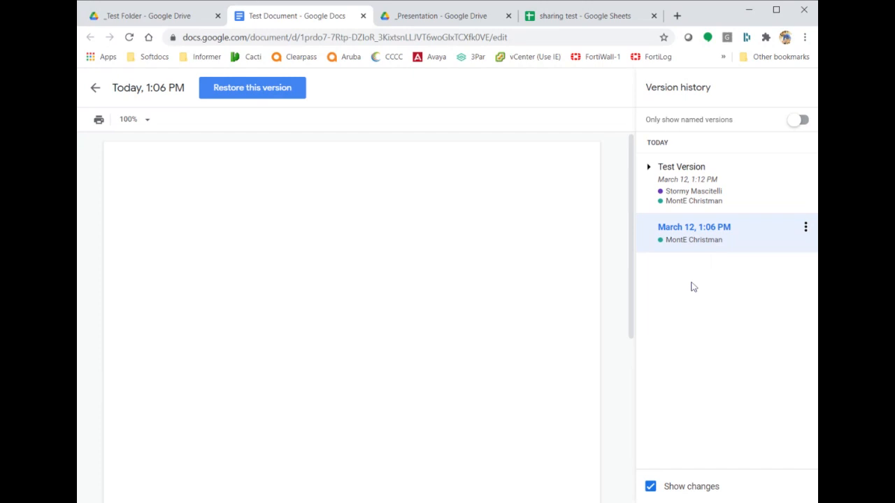
# Exit version history and review Test Document's sharing permission settings without changing them.
pyautogui.click(95, 89)
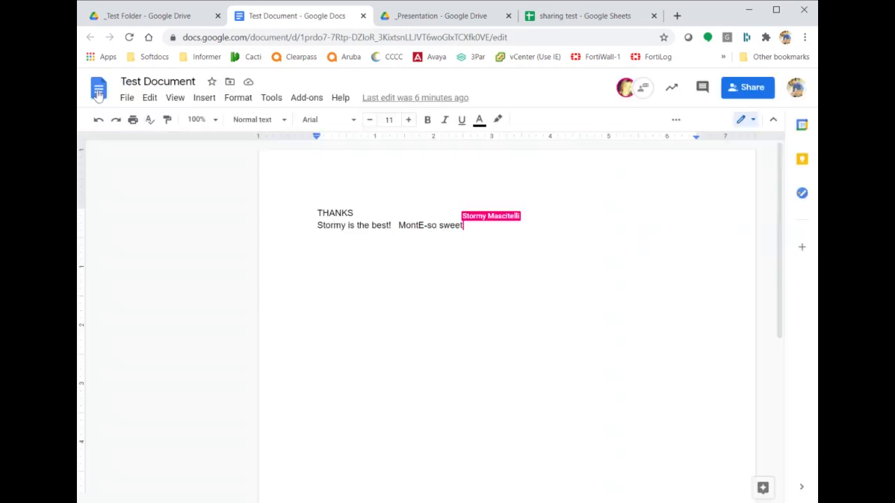
pyautogui.click(129, 98)
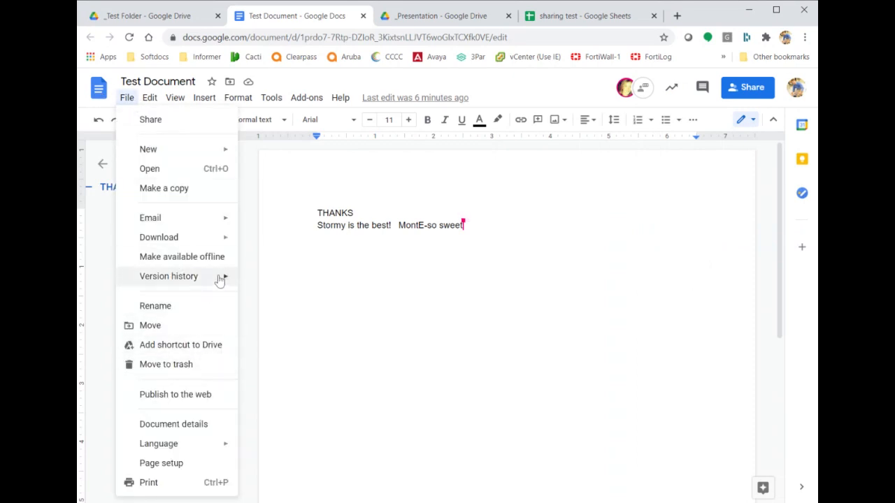
pyautogui.moveTo(218, 277)
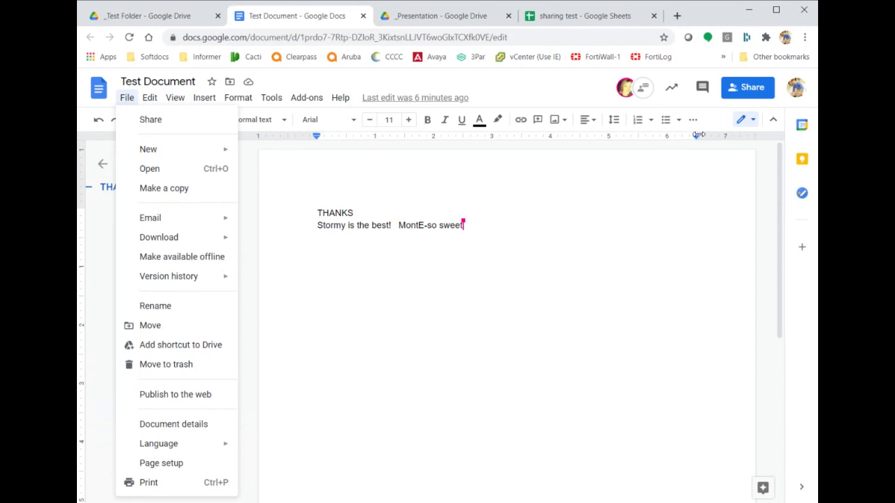
pyautogui.click(741, 97)
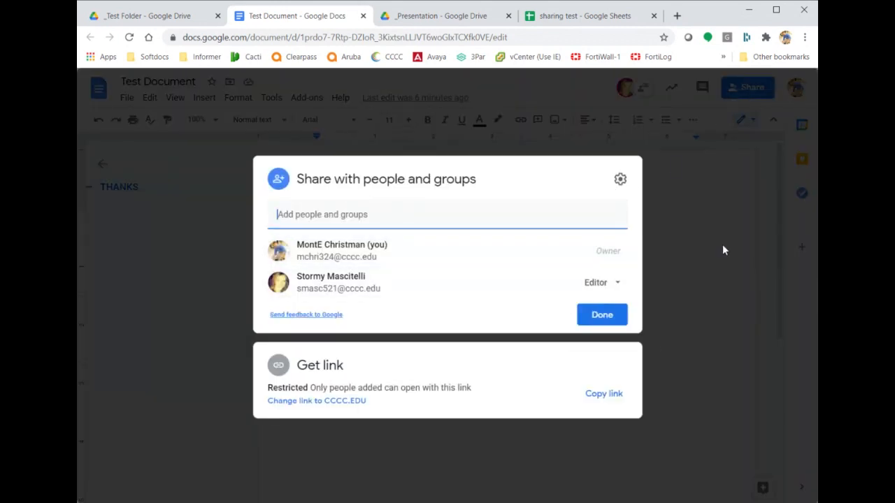
pyautogui.click(621, 179)
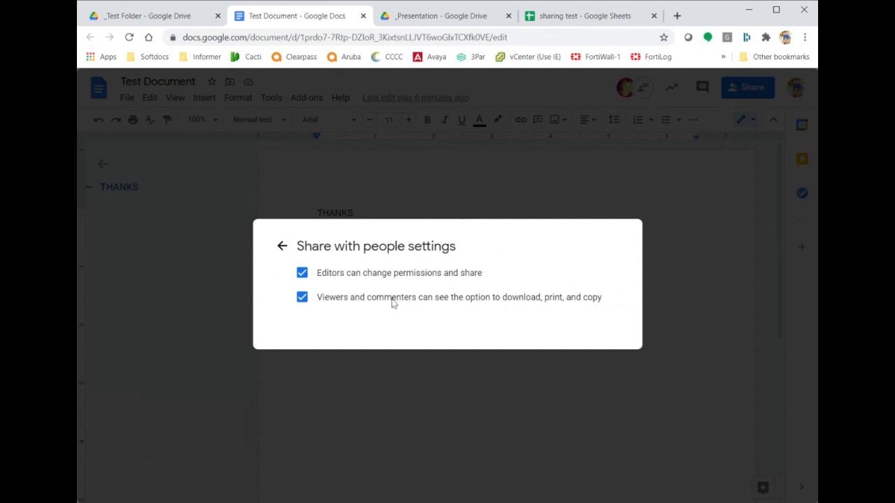
pyautogui.click(280, 248)
pyautogui.click(161, 255)
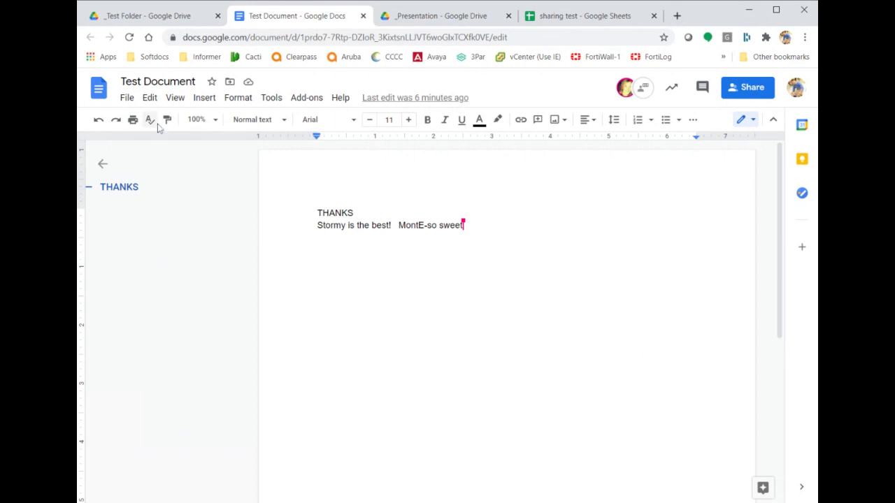
pyautogui.click(130, 99)
pyautogui.moveTo(181, 280)
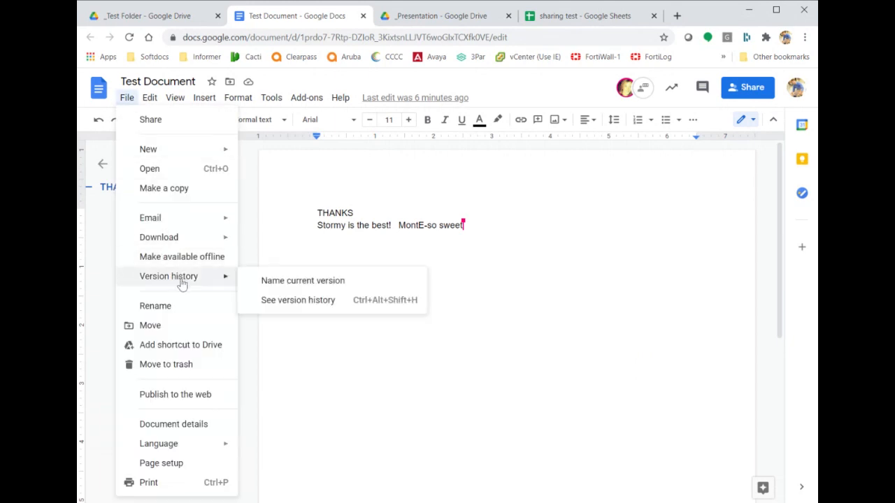
pyautogui.click(311, 305)
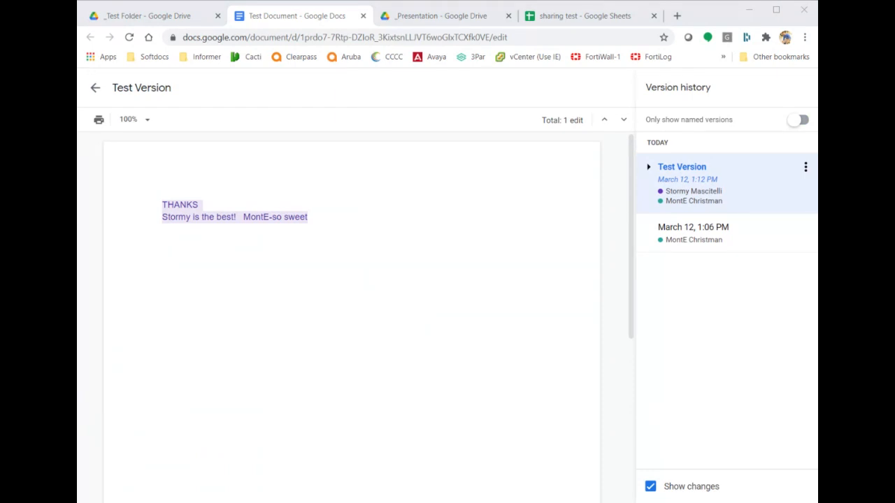
pyautogui.hotkey('alt', 'Tab')
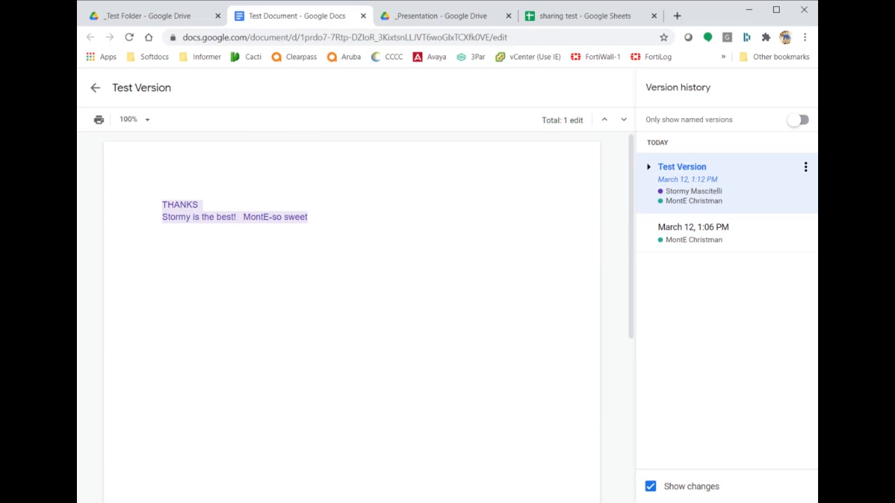
pyautogui.click(96, 91)
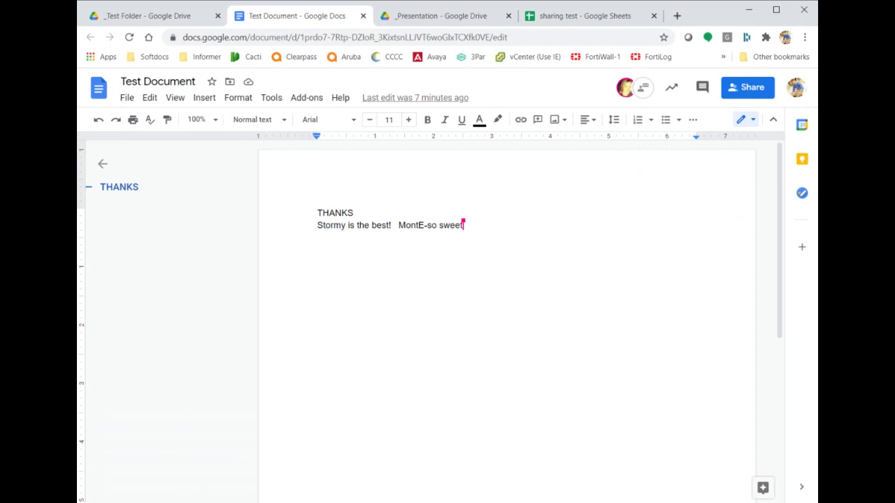
# Show the Share with people settings for Test Document's permissions.
pyautogui.click(757, 93)
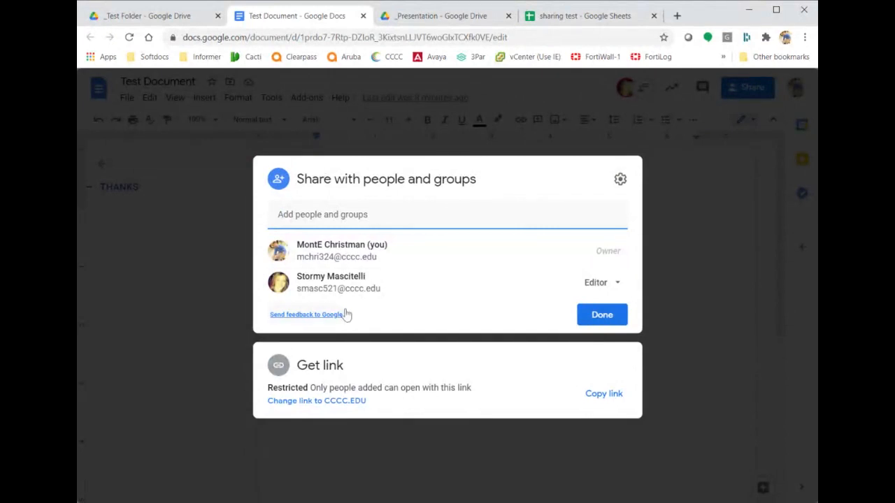
pyautogui.click(620, 179)
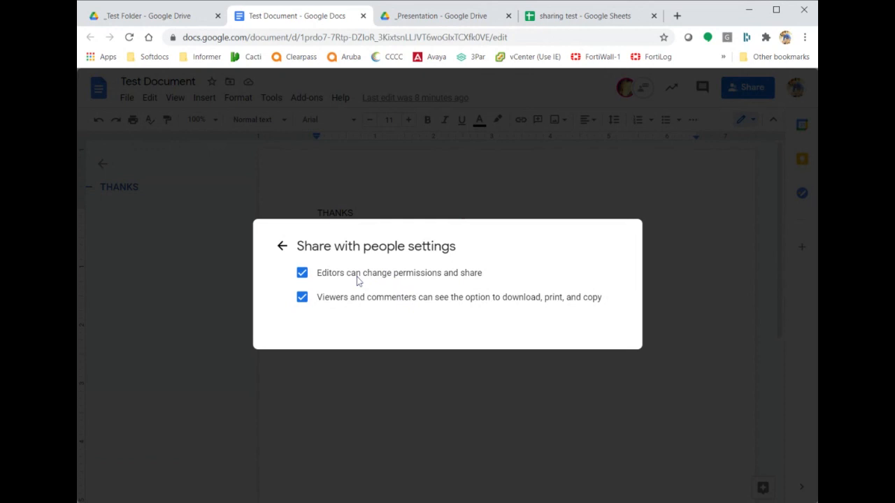
# Turn the editors' permission-changing option off and back on, then close the sharing settings.
pyautogui.click(358, 278)
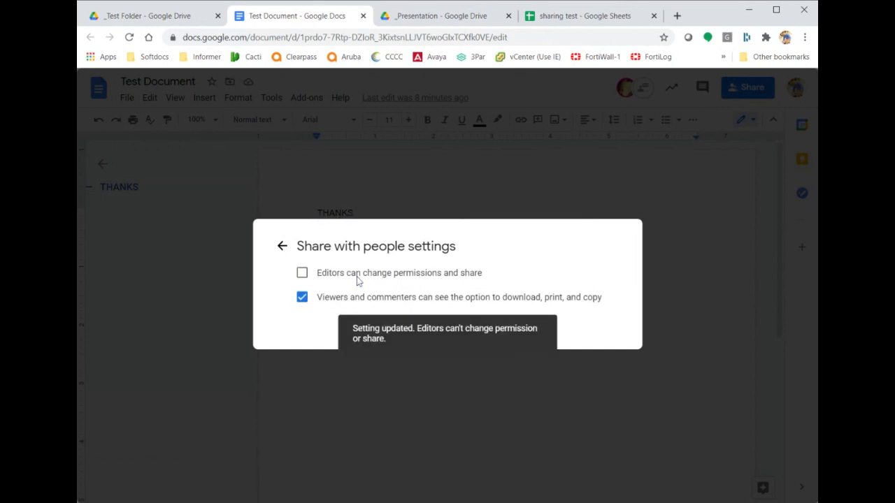
pyautogui.click(358, 278)
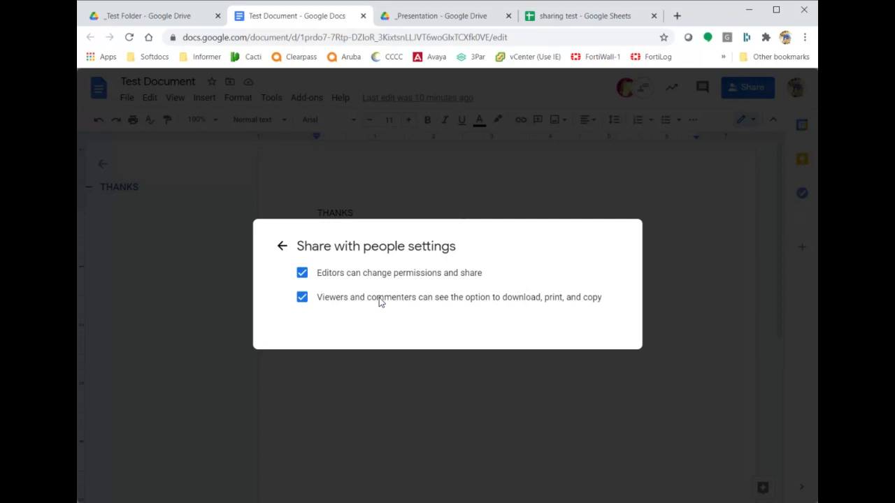
pyautogui.click(293, 424)
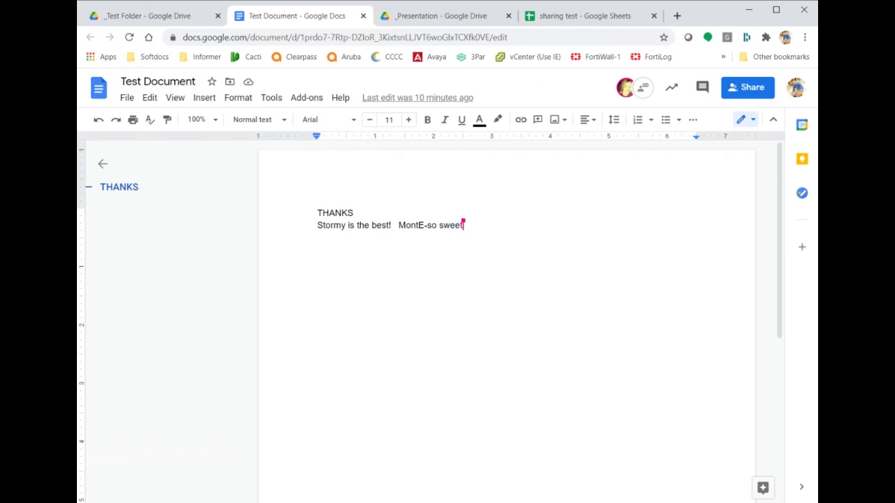
# Add a new line 'Test' below the existing text and format it as Heading 2.
pyautogui.moveTo(150, 188)
pyautogui.press('Return')
pyautogui.press('Return')
pyautogui.write('Test')
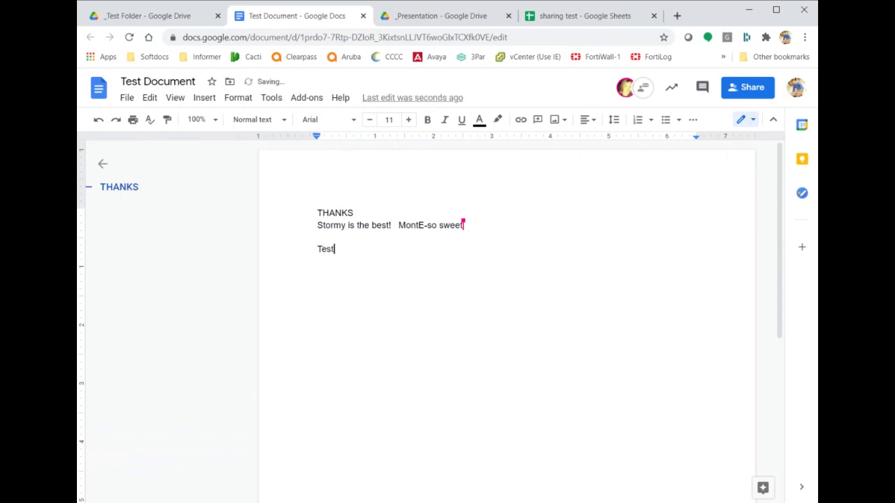
pyautogui.hotkey('shift', 'Home')
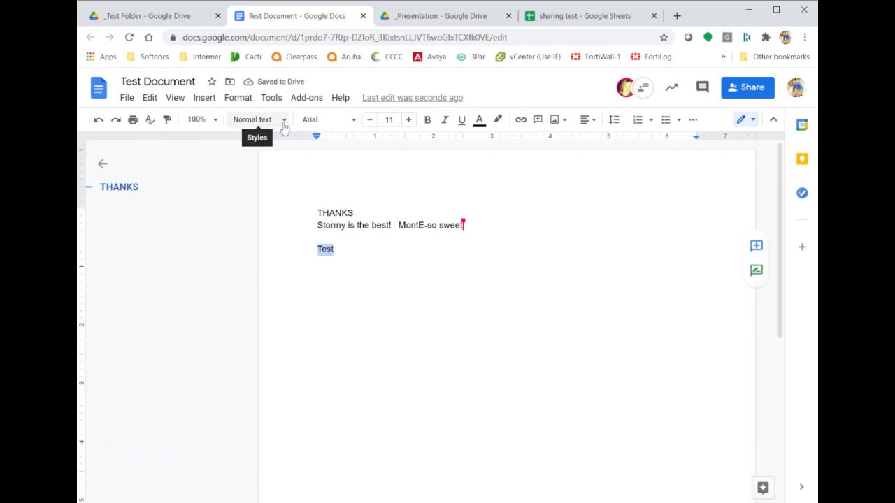
pyautogui.click(284, 126)
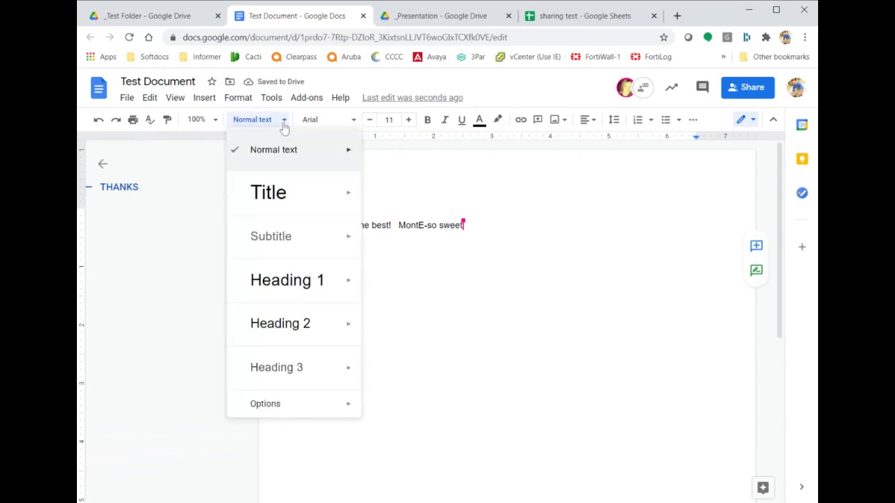
pyautogui.click(299, 338)
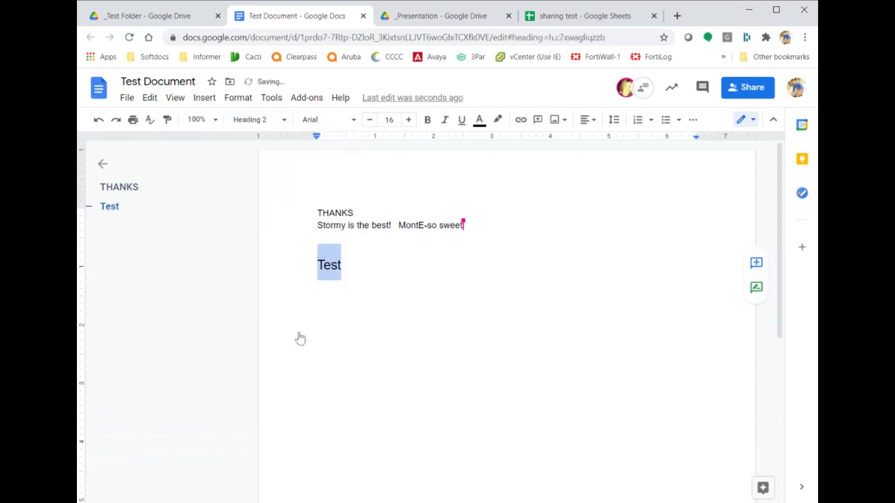
# Format THANKS as Heading 2 and insert blank lines above it.
pyautogui.click(119, 187)
pyautogui.click(114, 209)
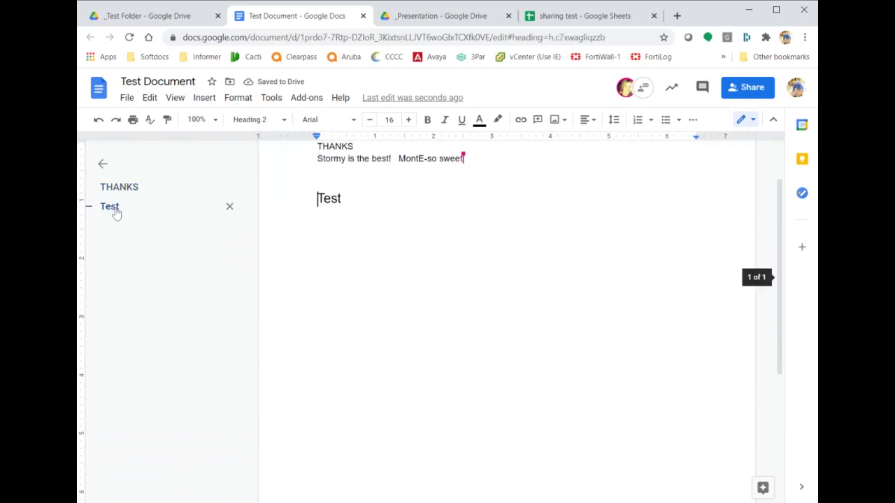
pyautogui.click(116, 195)
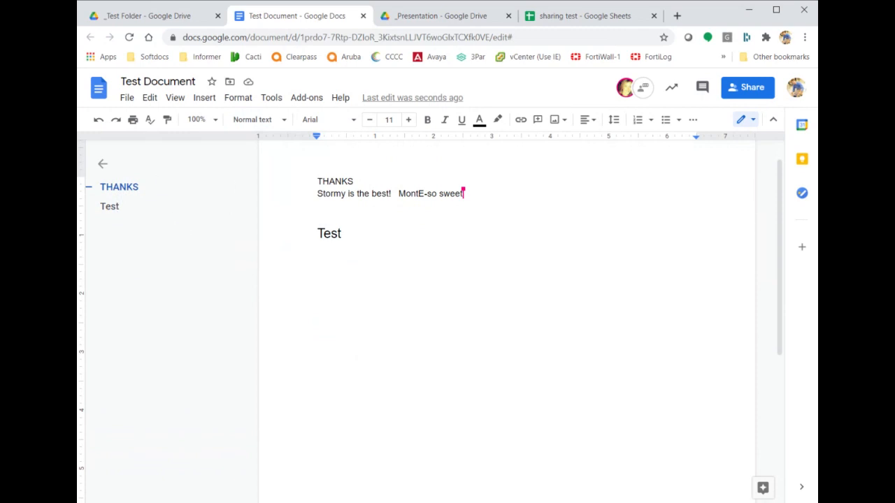
pyautogui.click(109, 206)
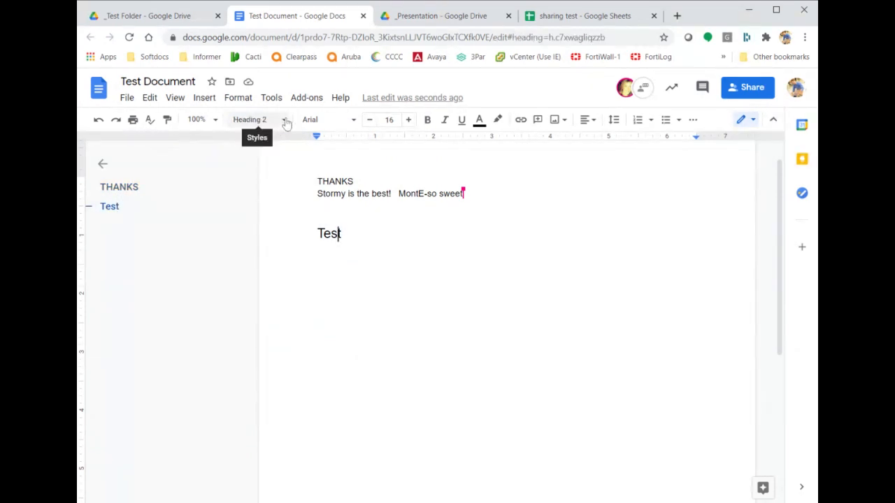
pyautogui.doubleClick(335, 181)
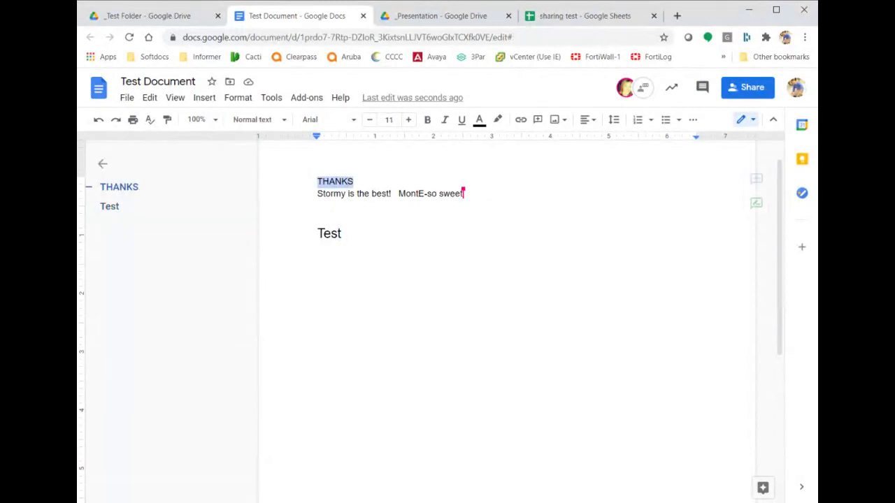
pyautogui.click(284, 120)
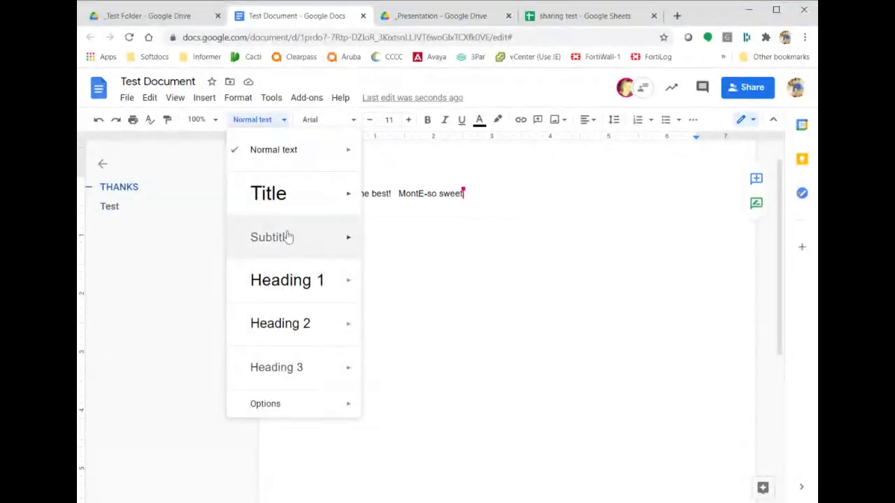
pyautogui.click(299, 323)
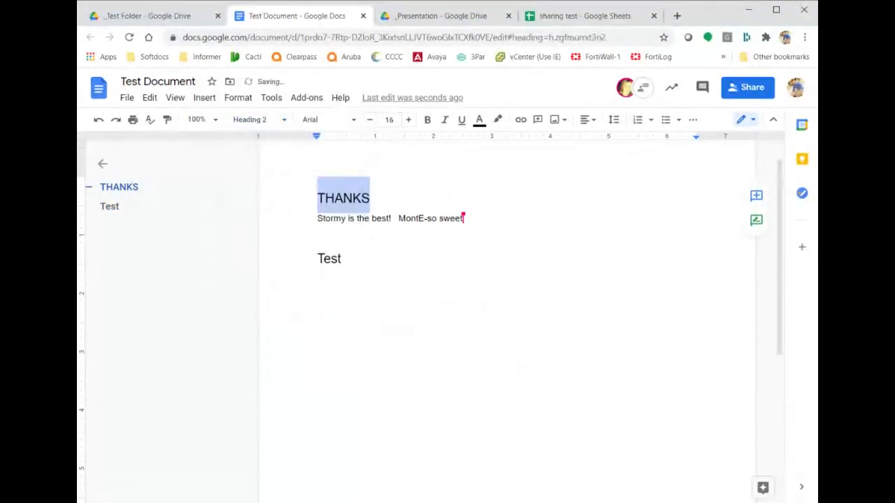
pyautogui.press('Left')
pyautogui.press('Return')
pyautogui.press('Return')
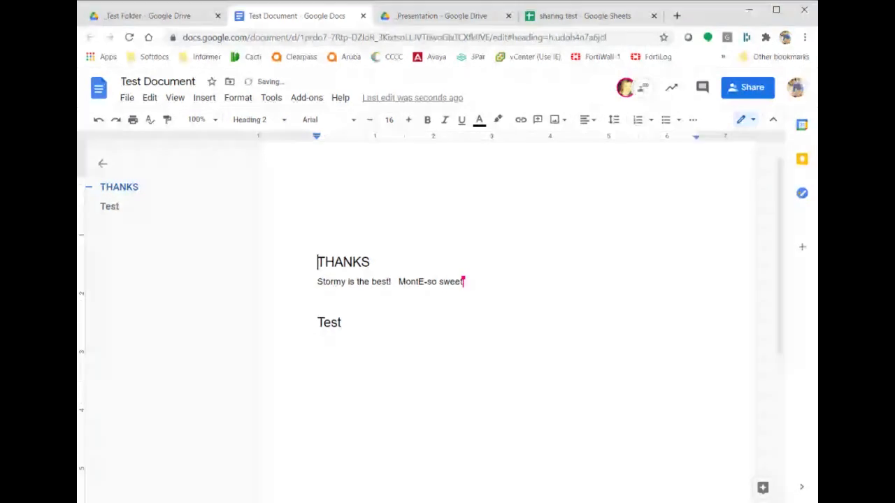
pyautogui.press('Up')
pyautogui.press('Up')
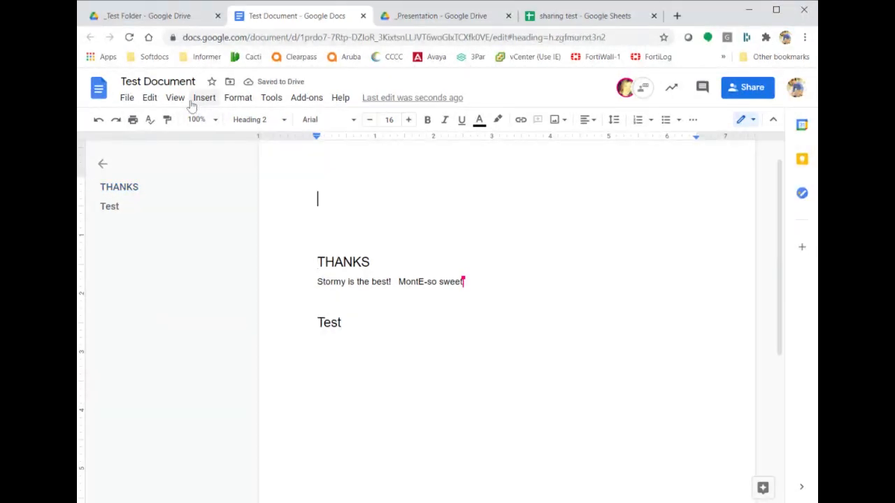
# Insert a table of contents with page numbers.
pyautogui.click(199, 100)
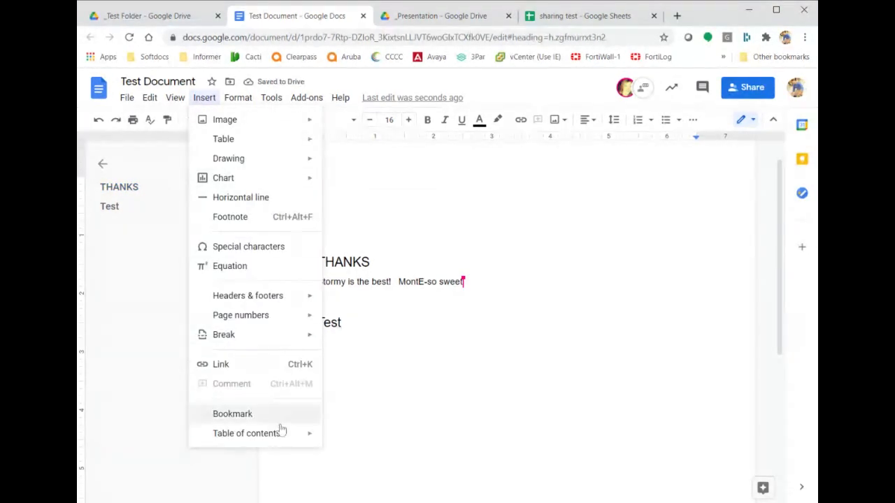
pyautogui.moveTo(281, 435)
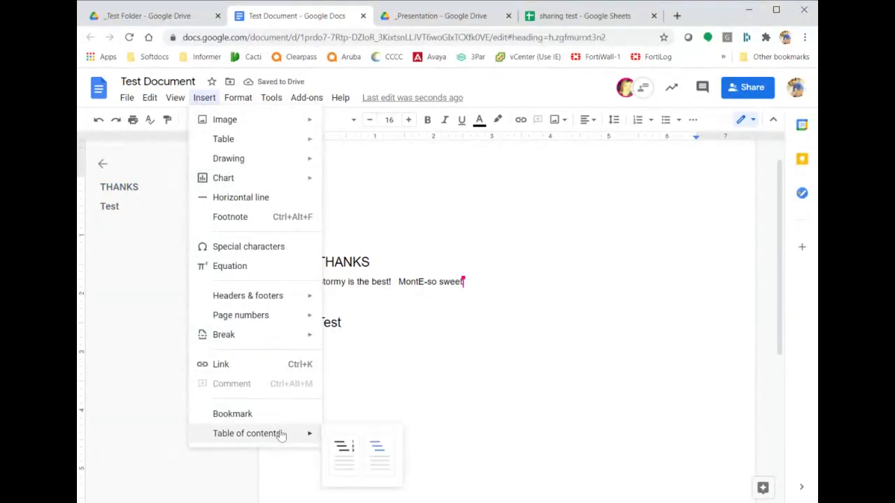
pyautogui.click(346, 453)
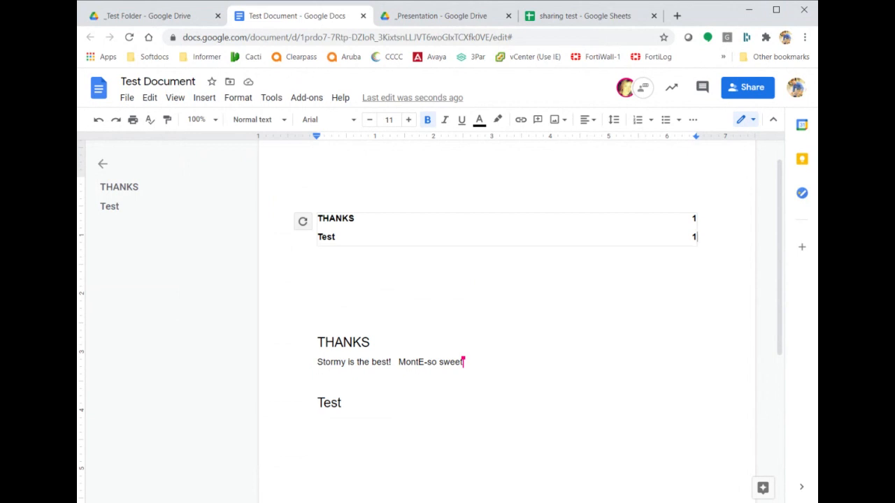
# Change THANKS to Heading 1, refresh the table of contents, then return to the _Test Folder tab.
pyautogui.doubleClick(336, 343)
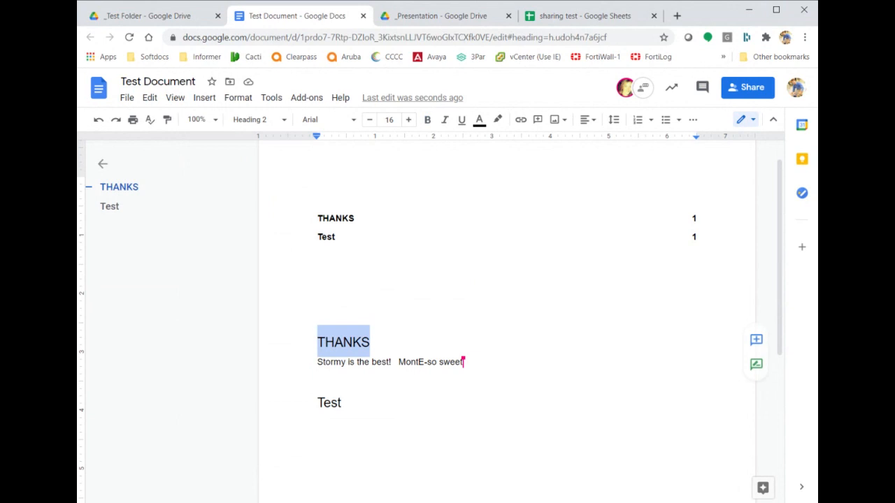
pyautogui.click(255, 120)
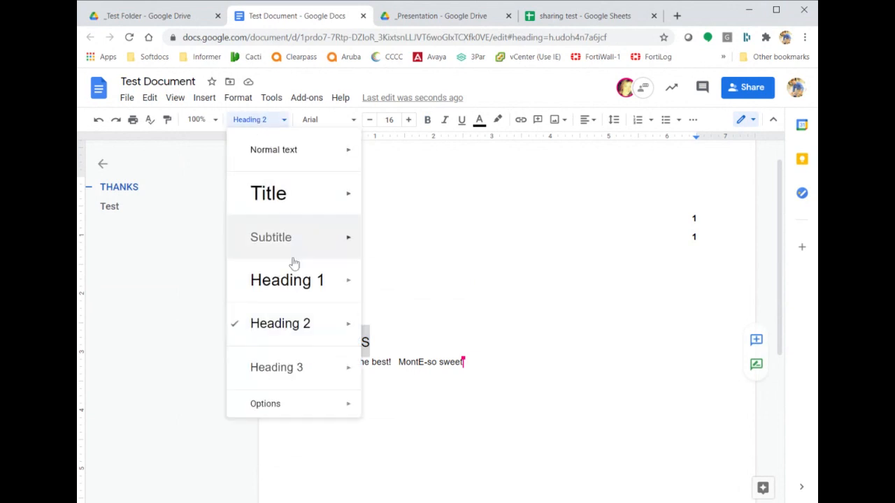
pyautogui.click(298, 279)
pyautogui.click(299, 280)
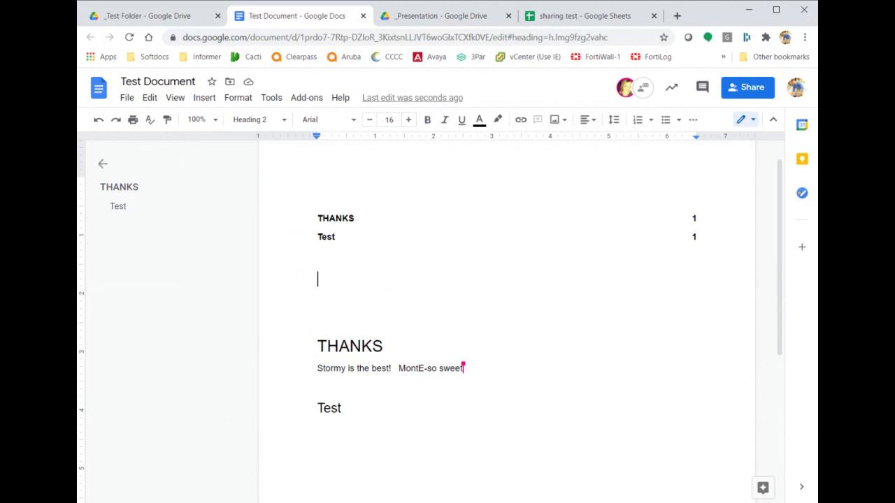
pyautogui.click(322, 220)
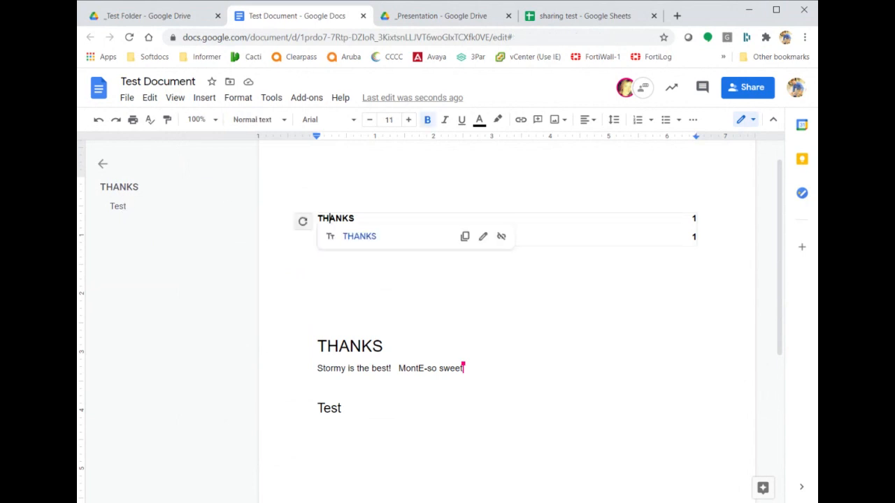
pyautogui.click(301, 221)
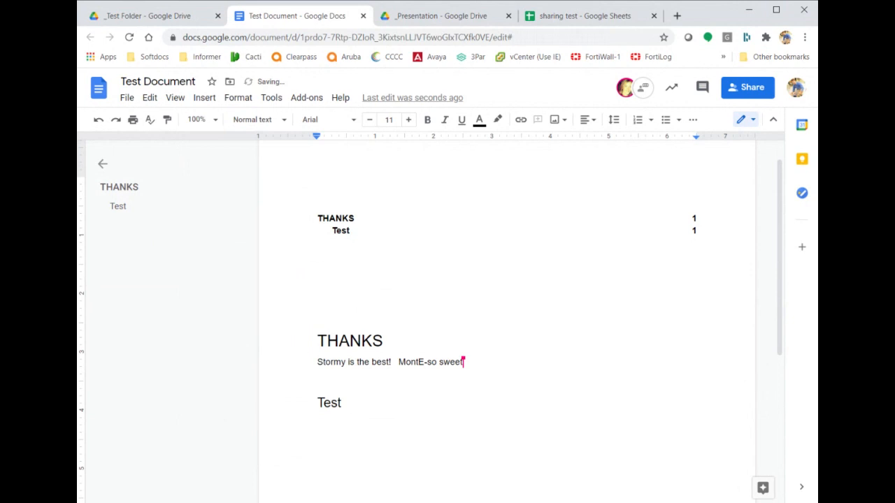
pyautogui.click(693, 230)
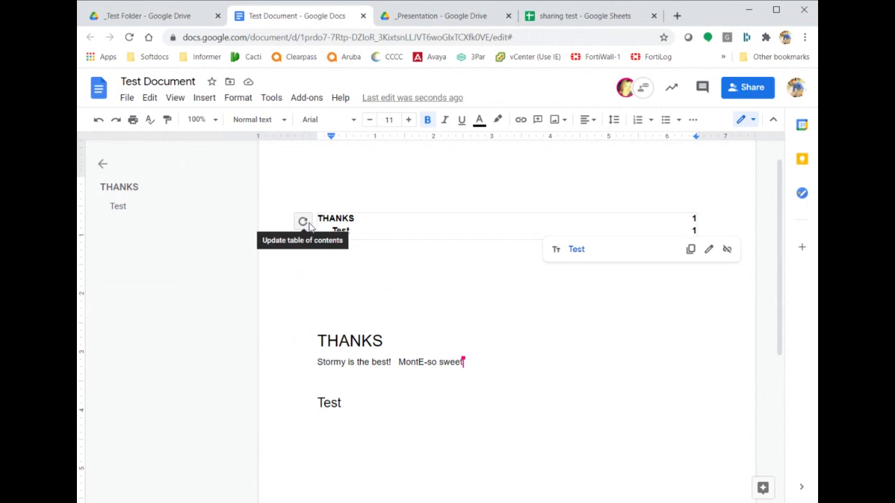
pyautogui.click(318, 306)
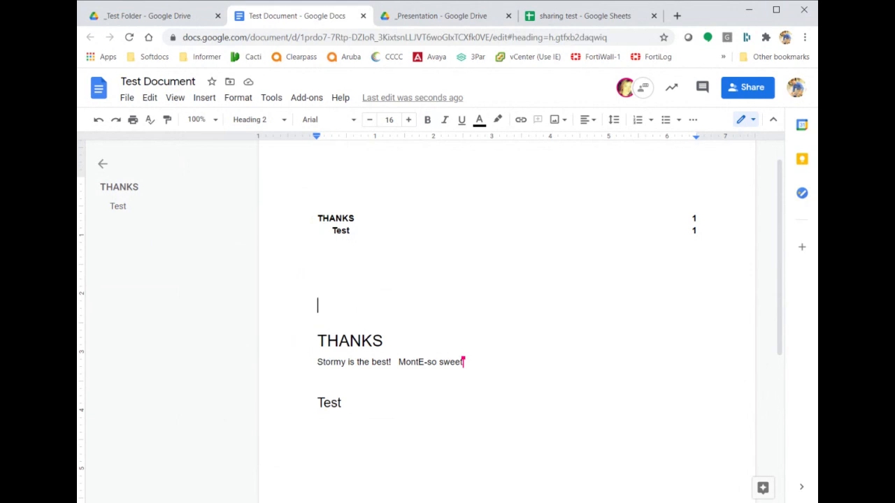
pyautogui.click(174, 23)
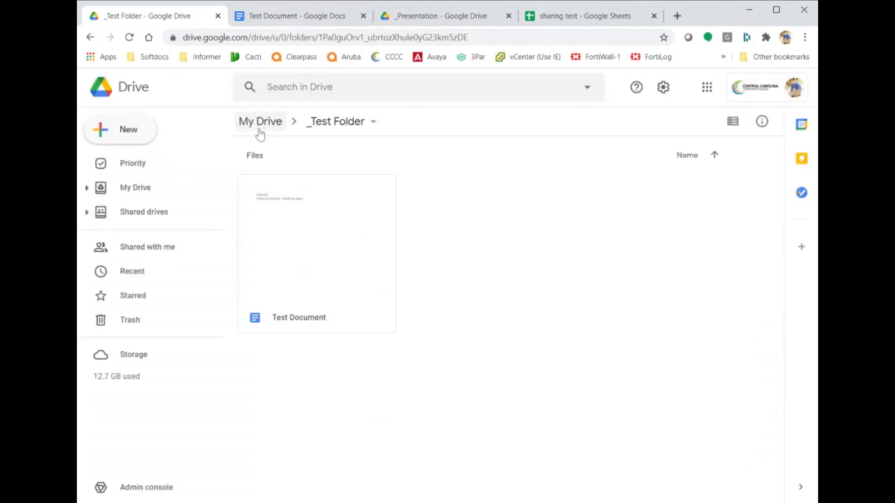
# Go from My Drive into IT > ITU and open the ITU Updates document.
pyautogui.click(260, 122)
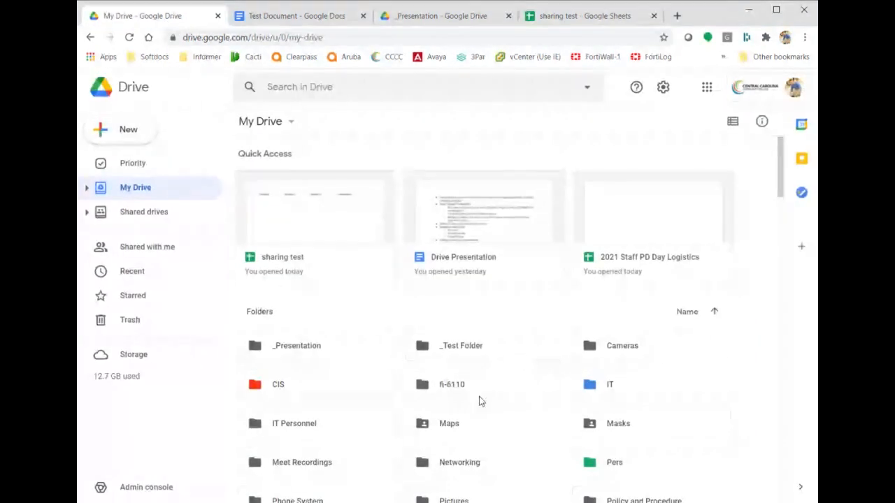
pyautogui.doubleClick(655, 386)
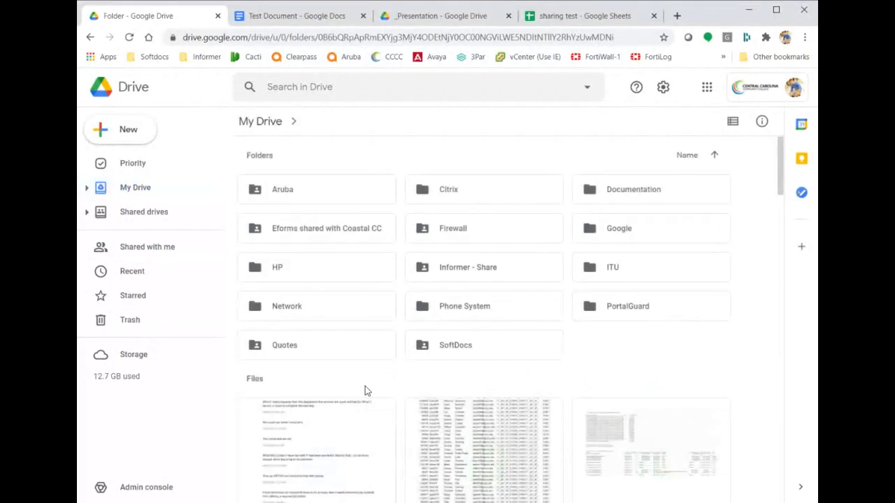
pyautogui.doubleClick(639, 268)
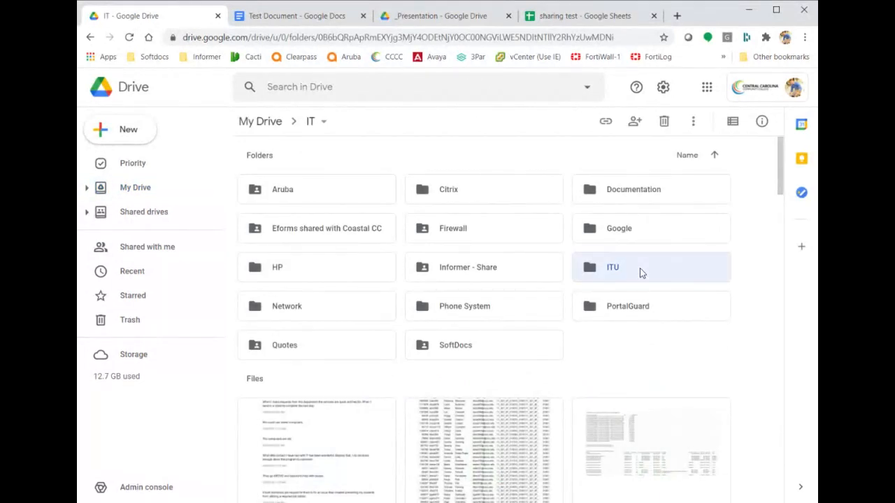
pyautogui.scroll(-4, 495, 350)
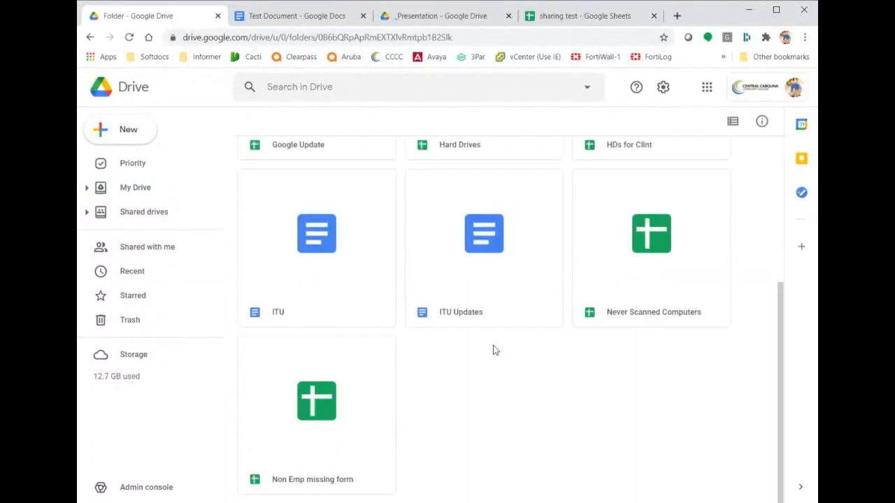
pyautogui.scroll(4, 495, 350)
pyautogui.scroll(-3, 493, 350)
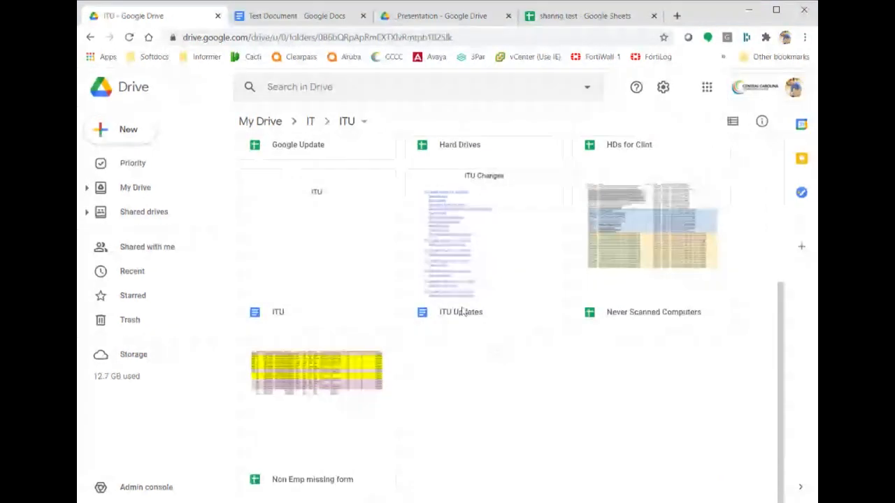
pyautogui.click(448, 284)
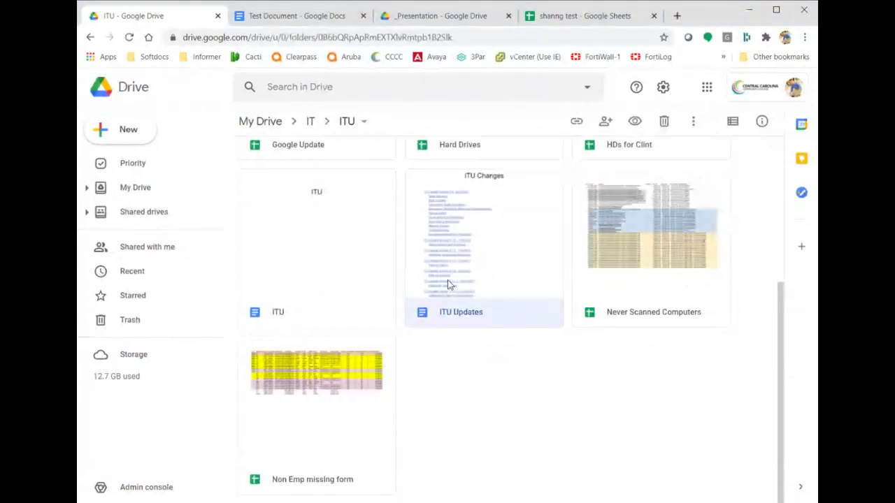
pyautogui.doubleClick(448, 285)
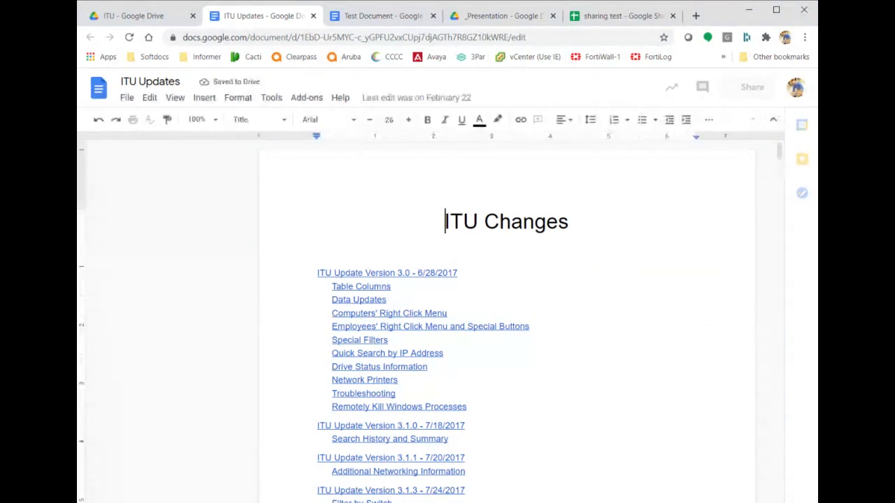
# Scroll through the ITU Updates document to review its pages.
pyautogui.scroll(-3, 507, 318)
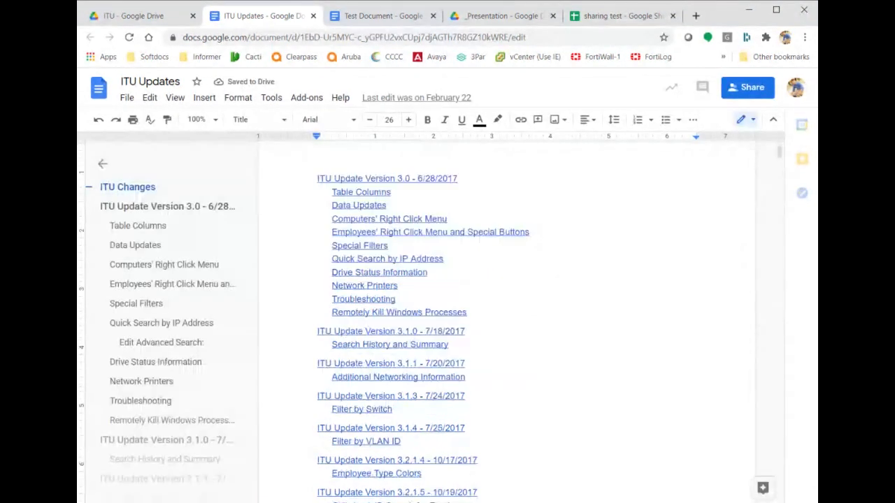
pyautogui.scroll(-8, 507, 318)
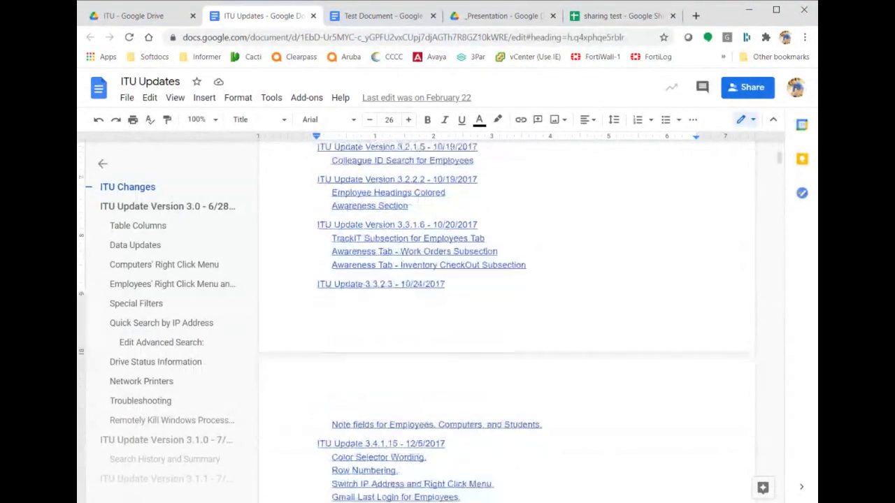
pyautogui.scroll(-3, 507, 318)
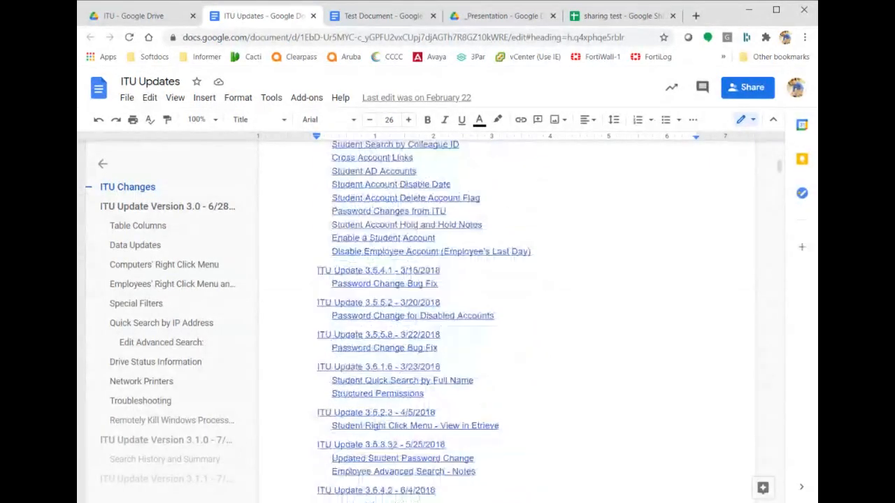
pyautogui.scroll(-3, 506, 318)
pyautogui.scroll(-9, 507, 318)
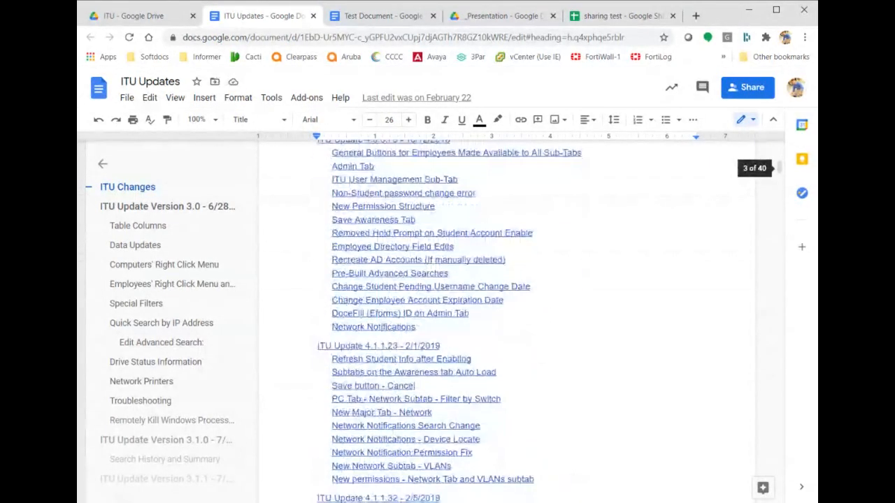
pyautogui.scroll(-10, 507, 318)
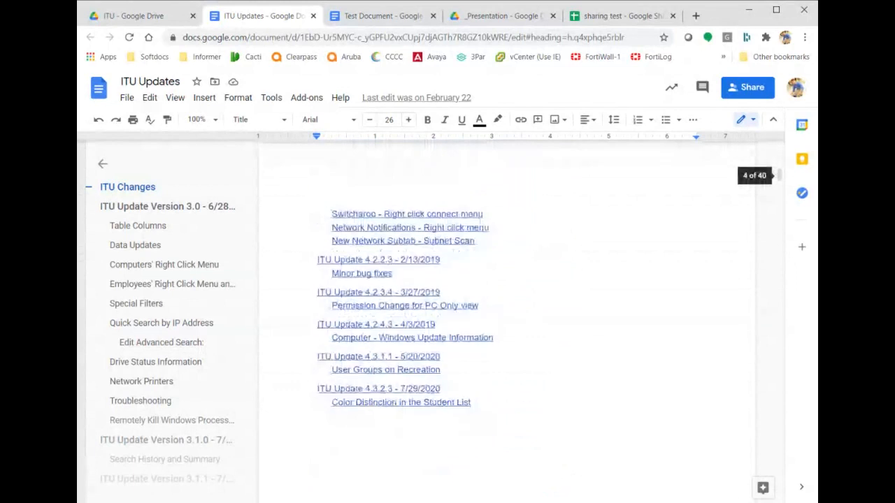
pyautogui.scroll(2, 506, 318)
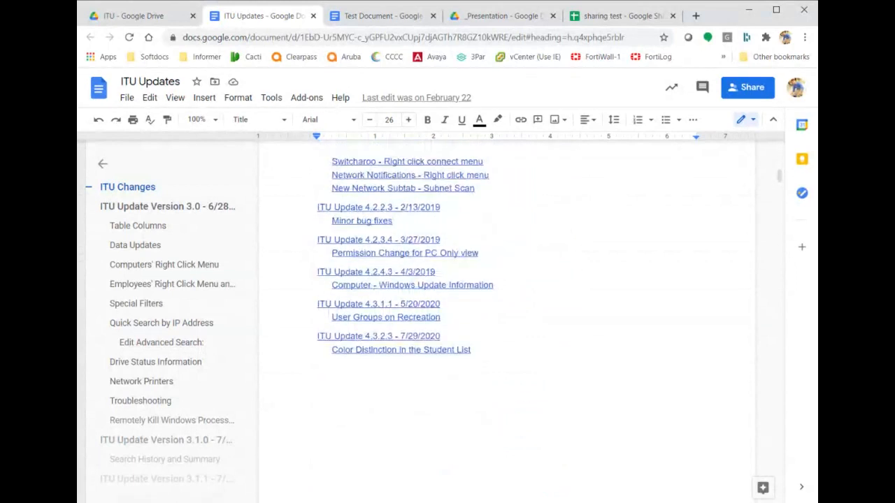
pyautogui.scroll(4, 507, 318)
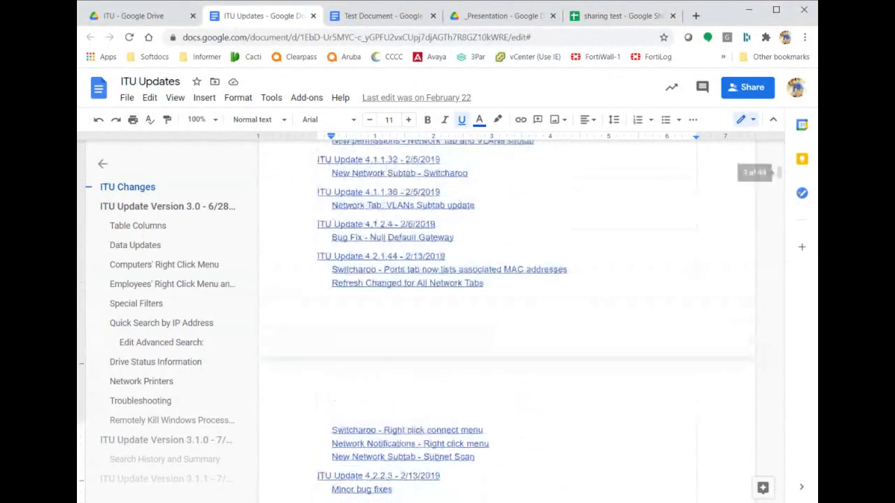
pyautogui.scroll(20, 507, 318)
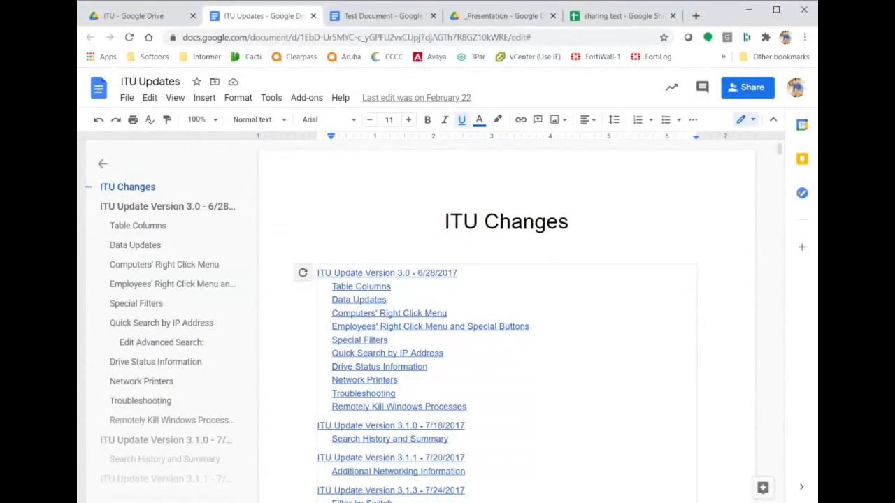
# Follow the contents link to the ITU Update Version 3.1.0 section.
pyautogui.click(395, 425)
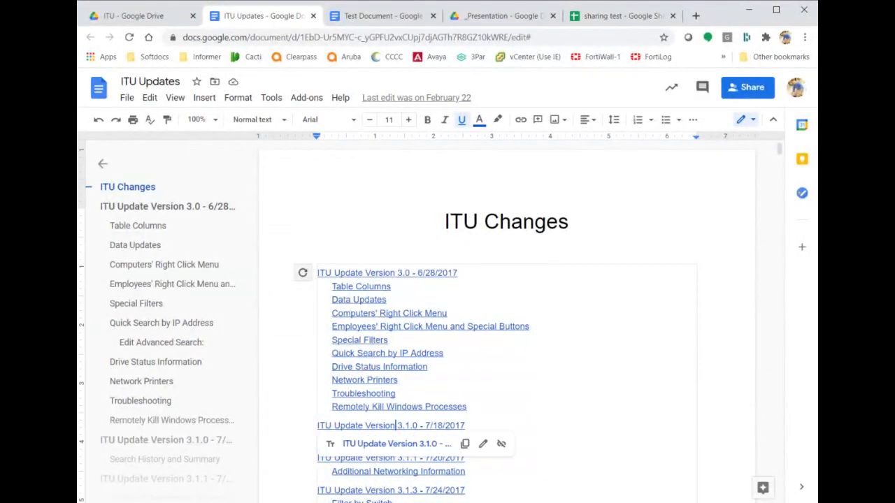
pyautogui.click(401, 446)
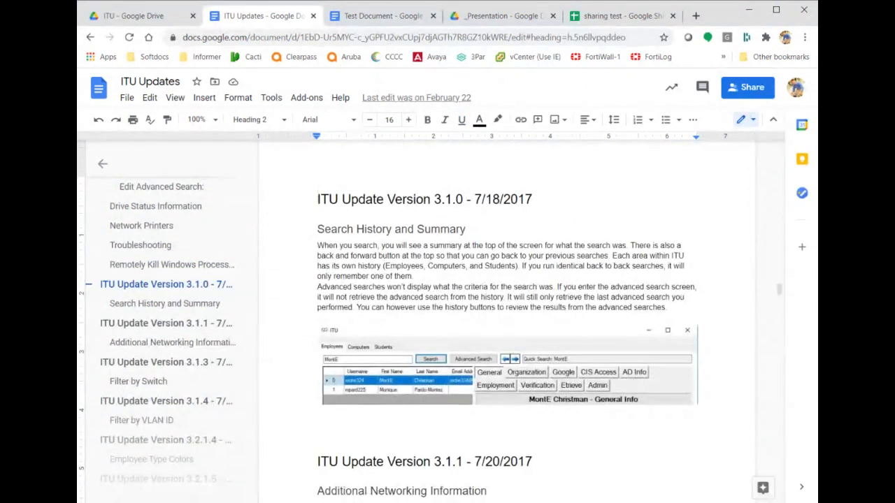
pyautogui.scroll(20, 436, 296)
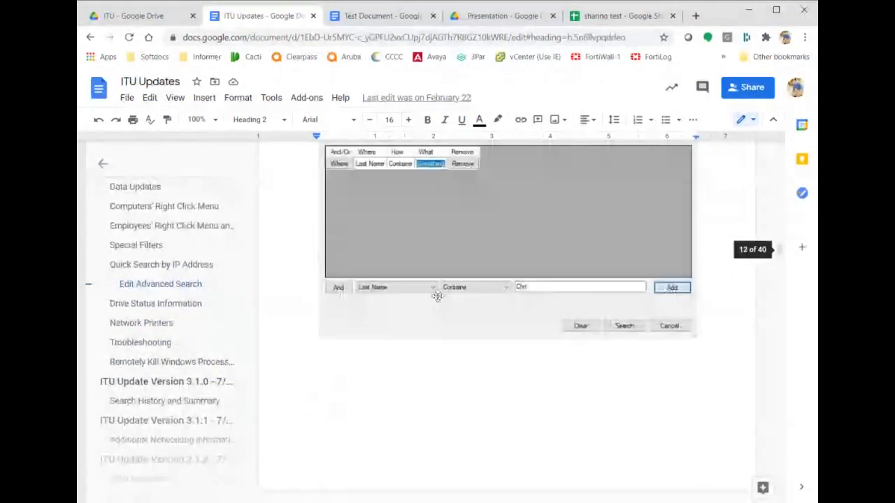
# Close ITU Updates, return to the Test Document tab, and open its Tools menu.
pyautogui.click(313, 16)
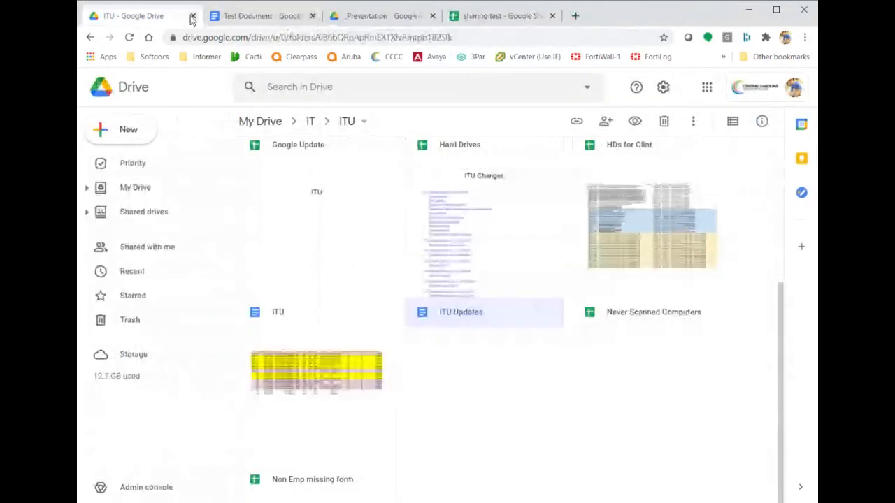
pyautogui.click(260, 123)
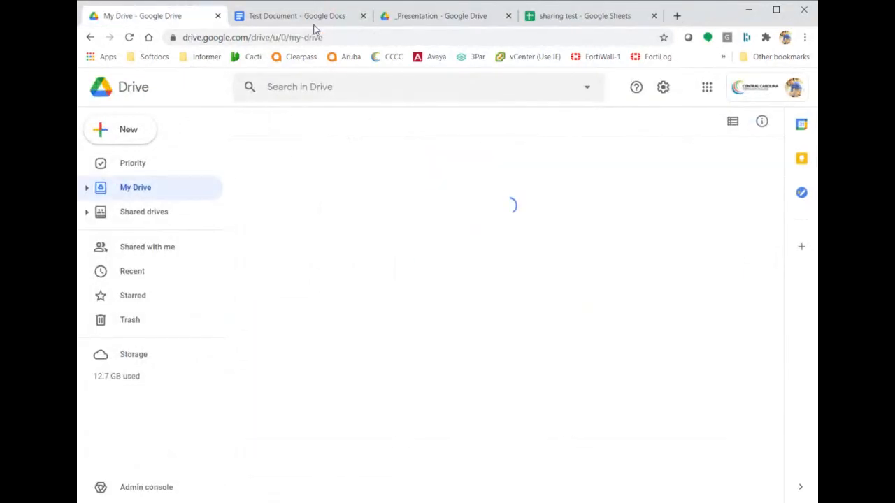
pyautogui.click(297, 15)
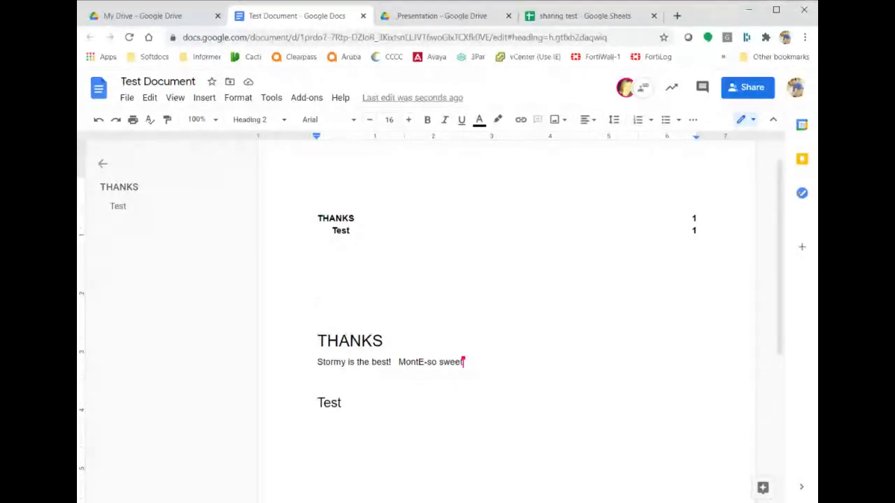
pyautogui.click(271, 100)
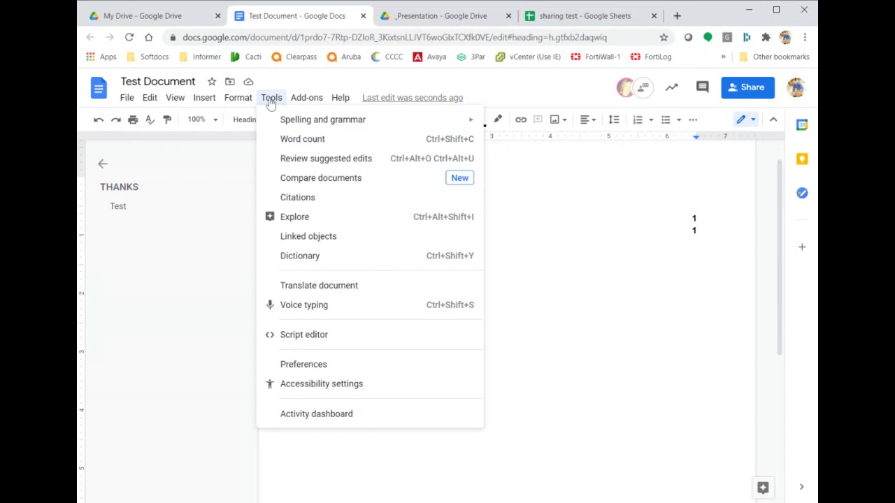
# Translate Test Document into Greek as a new copy titled 'Test Document - Greek'.
pyautogui.click(368, 293)
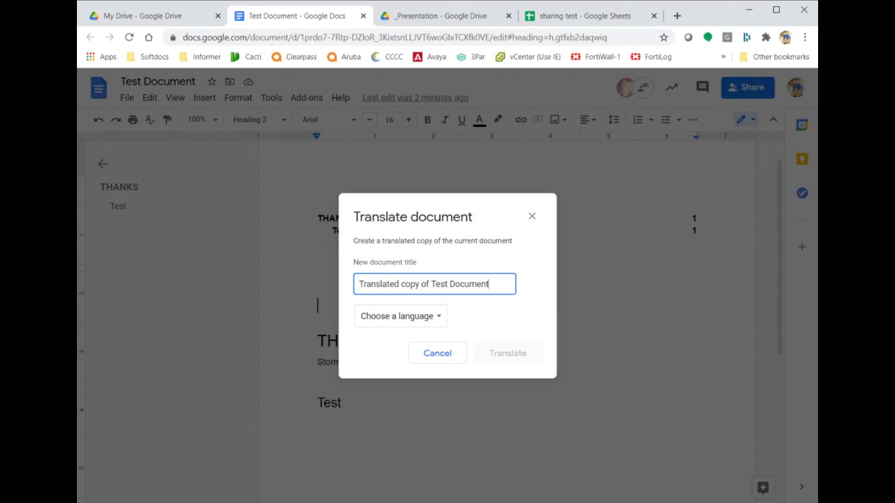
pyautogui.click(425, 318)
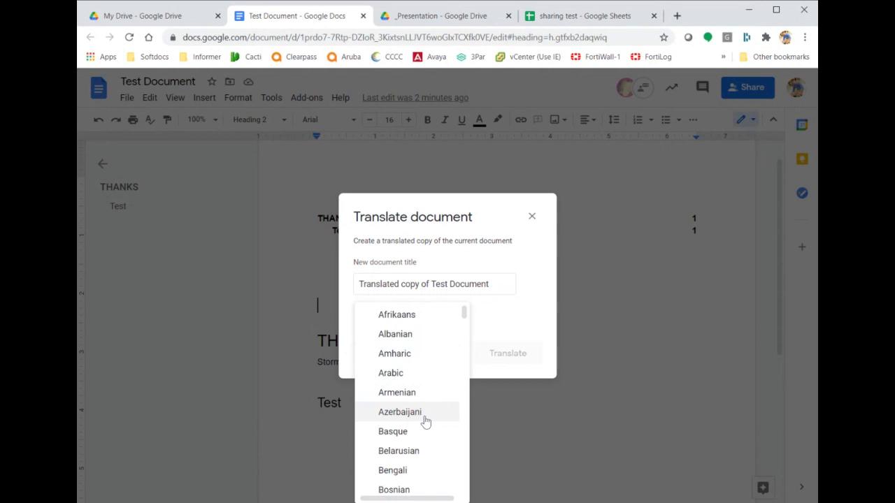
pyautogui.scroll(-4, 424, 420)
pyautogui.scroll(-4, 425, 421)
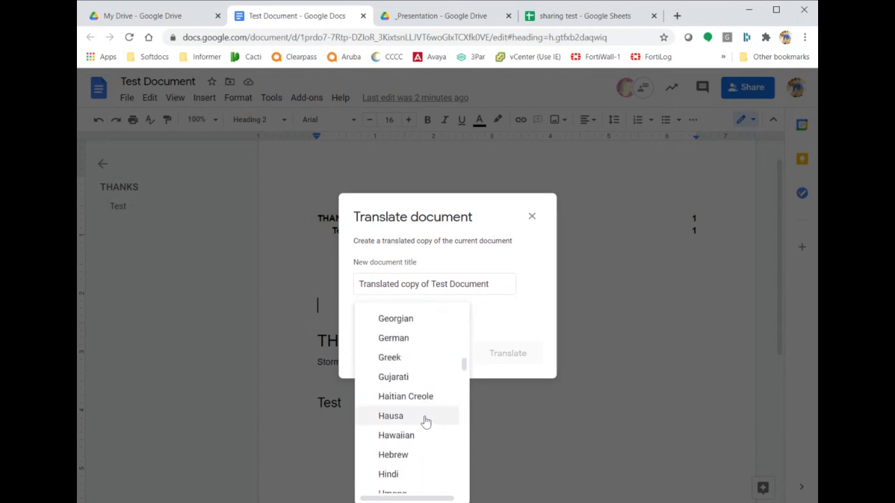
pyautogui.click(408, 358)
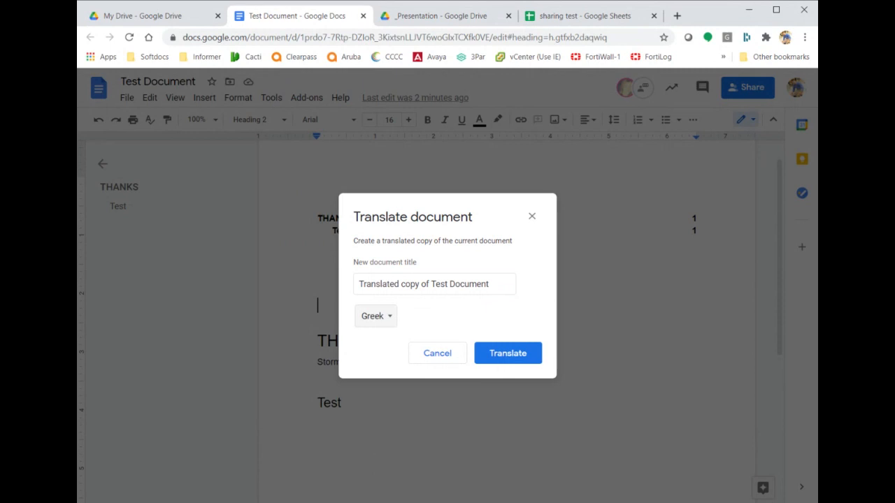
pyautogui.moveTo(422, 284); pyautogui.dragTo(239, 287)
pyautogui.press('Delete')
pyautogui.press('Delete')
pyautogui.press('Delete')
pyautogui.press('Delete')
pyautogui.press('Delete')
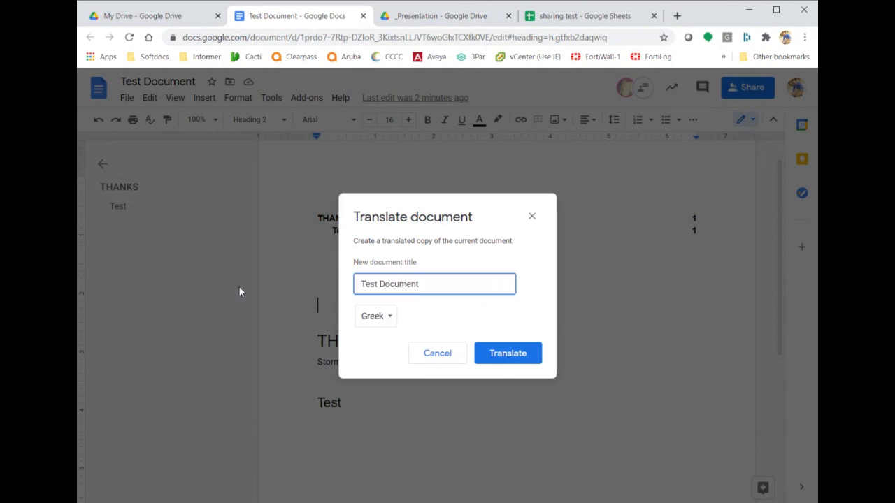
pyautogui.write('T - Greek')
pyautogui.click(510, 353)
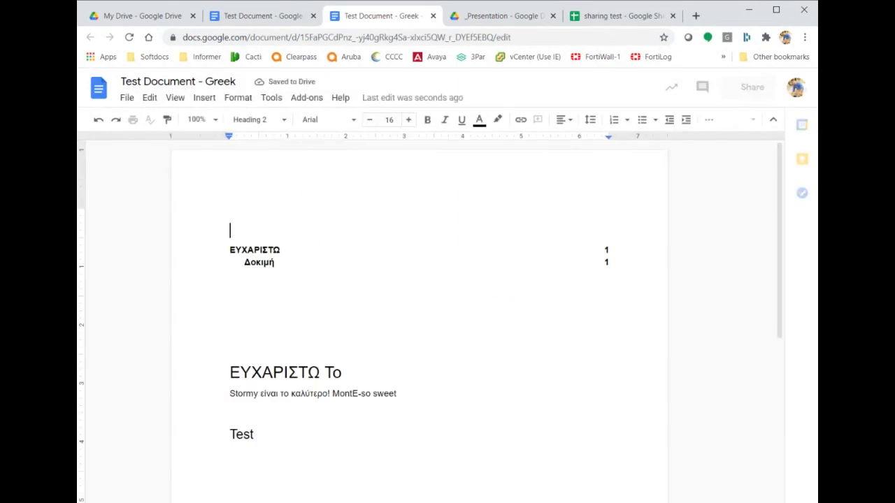
# Close the 'Test Document - Greek' tab to return to the English original.
pyautogui.scroll(-3, 419, 322)
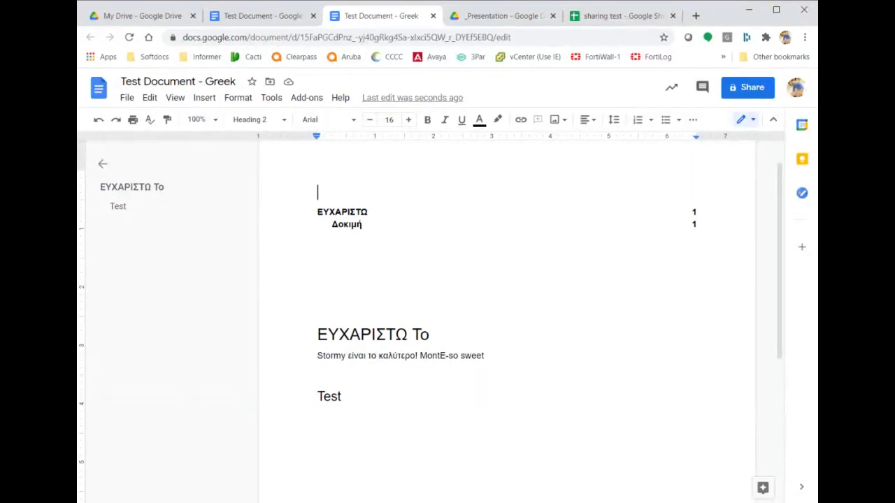
pyautogui.click(434, 15)
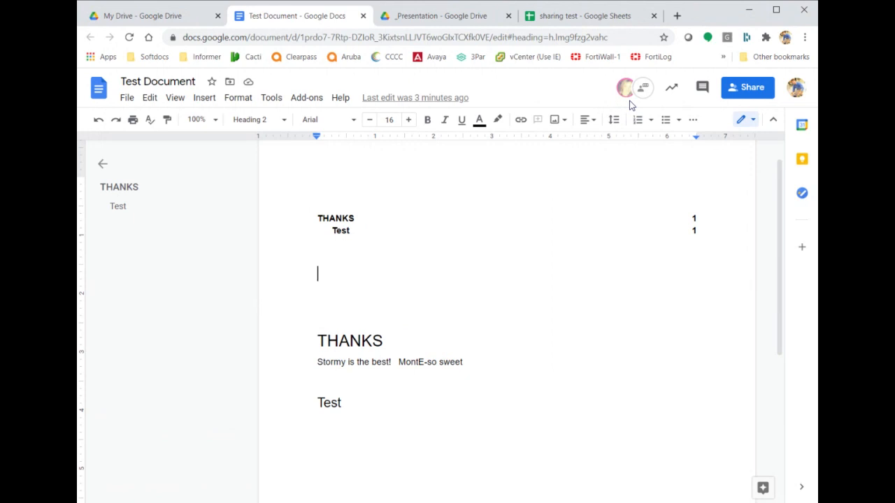
# Close Test Document, open _Test Folder in My Drive, and create a new Google Sheets spreadsheet there.
pyautogui.click(364, 18)
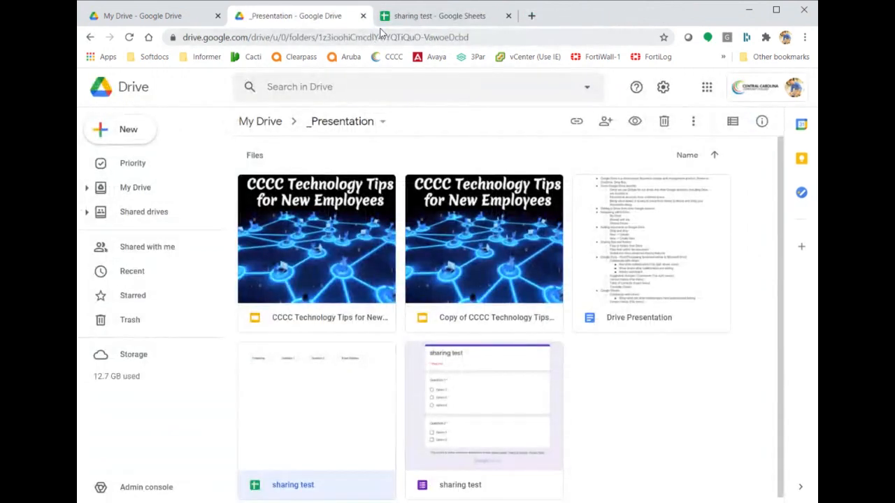
pyautogui.click(404, 23)
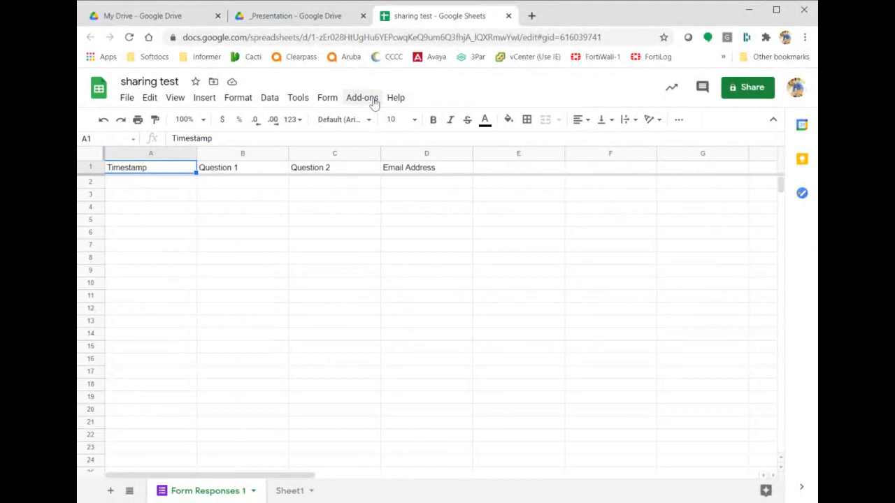
pyautogui.click(177, 15)
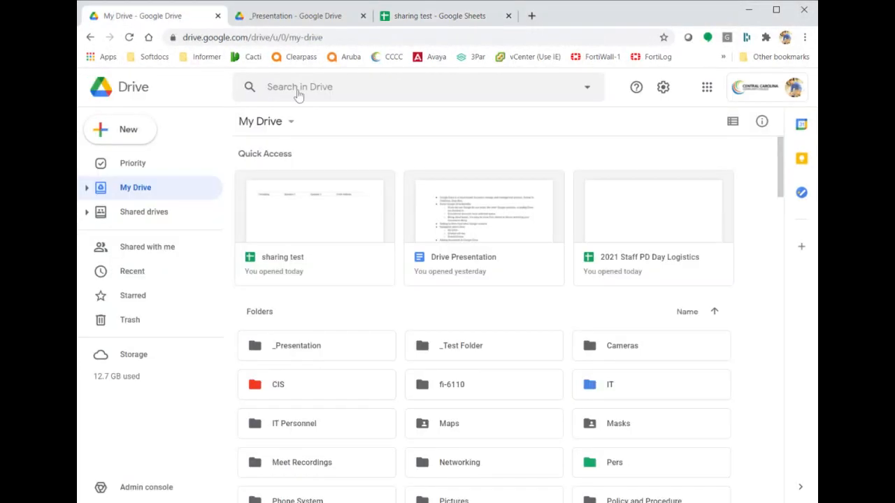
pyautogui.doubleClick(507, 345)
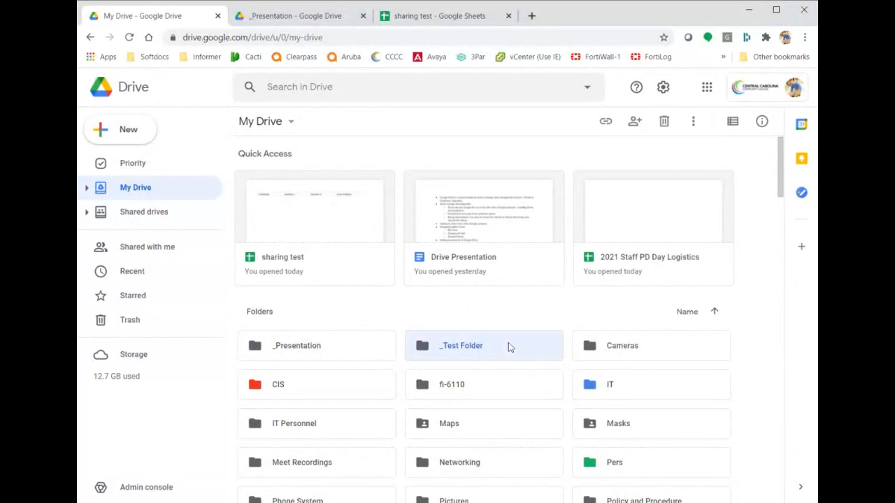
pyautogui.click(144, 139)
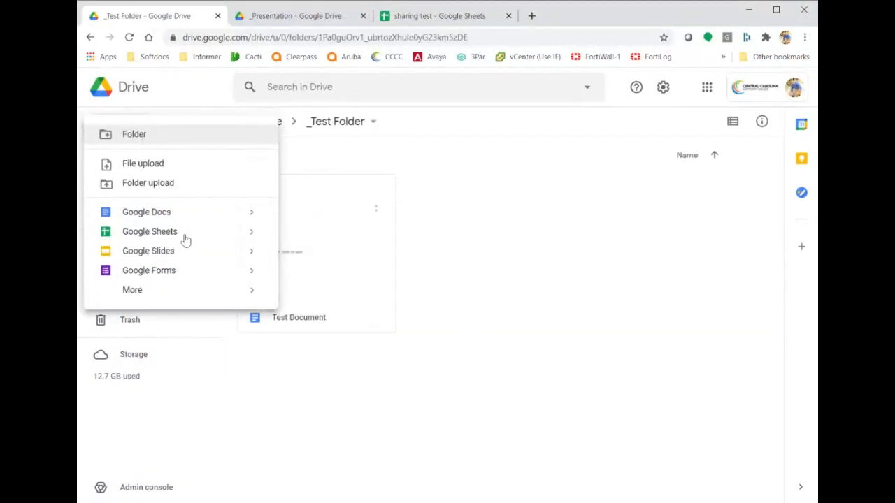
pyautogui.click(186, 238)
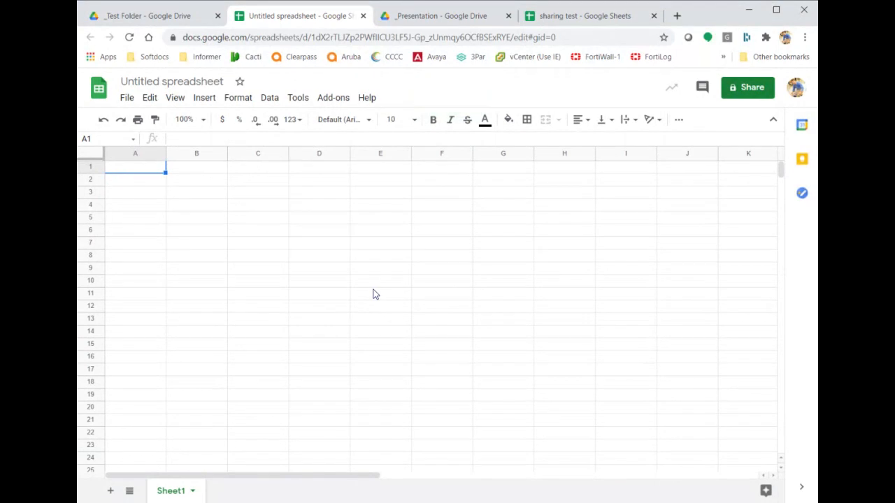
# Name the new spreadsheet 'Test Sheet' and save the name.
pyautogui.click(743, 96)
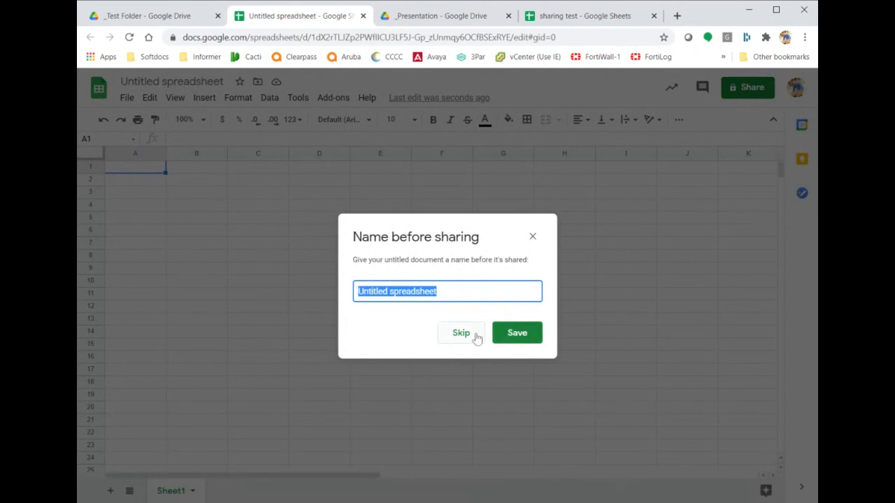
pyautogui.write('Test Se')
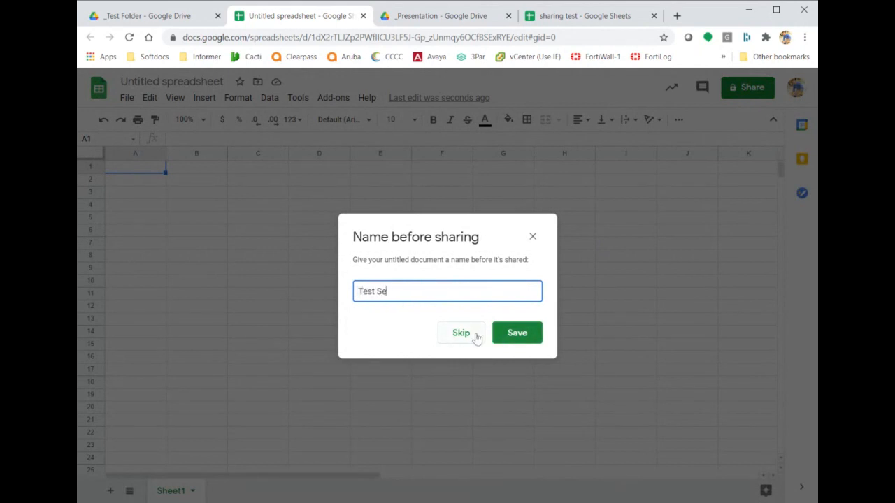
pyautogui.press('BackSpace')
pyautogui.write('heet')
pyautogui.click(518, 335)
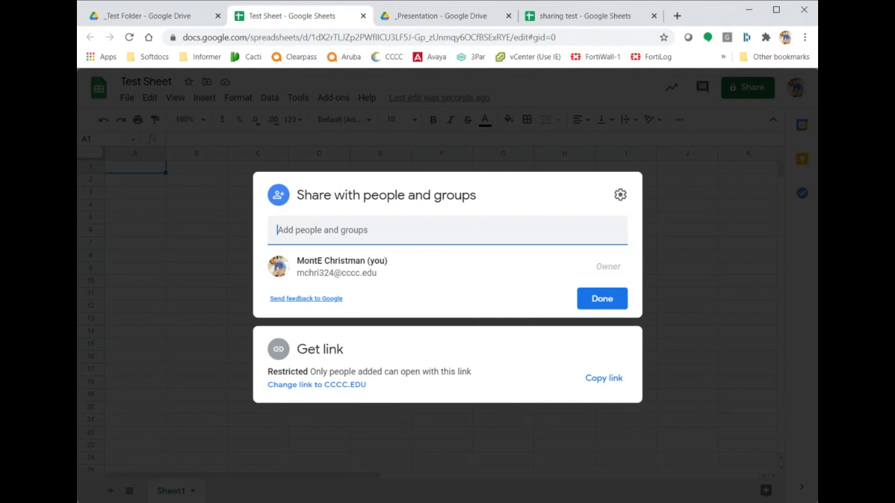
# Switch link access to CCCC.EDU, then back to Restricted, and close sharing.
pyautogui.click(620, 195)
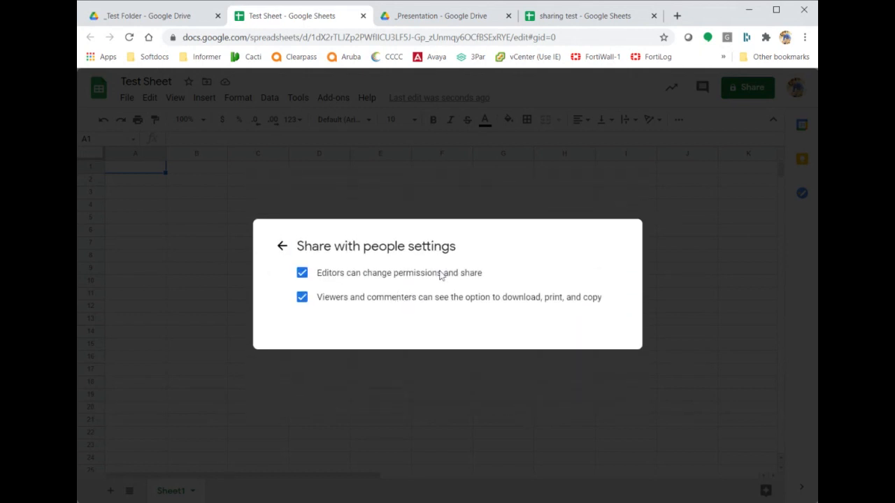
pyautogui.click(282, 246)
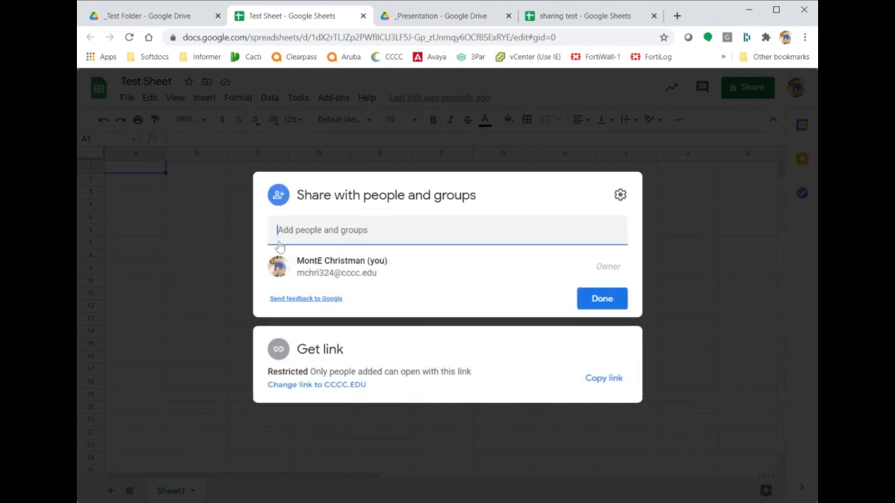
pyautogui.click(352, 385)
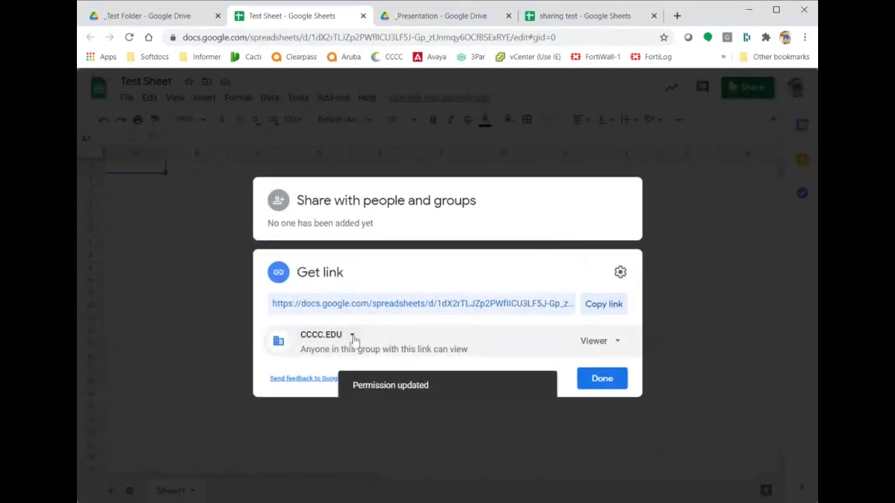
pyautogui.click(353, 339)
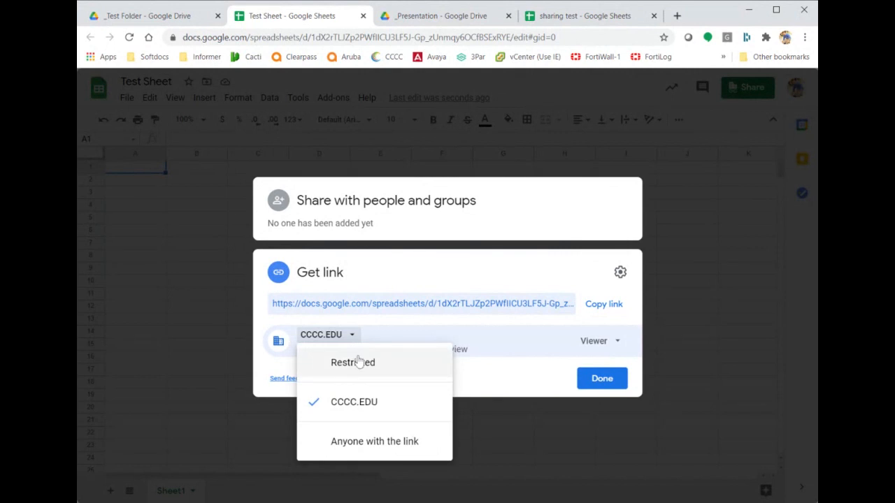
pyautogui.click(355, 362)
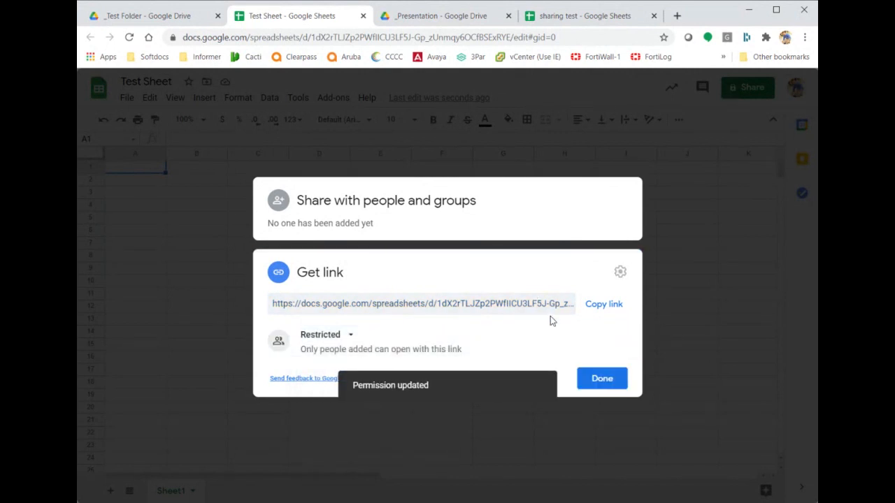
pyautogui.click(687, 300)
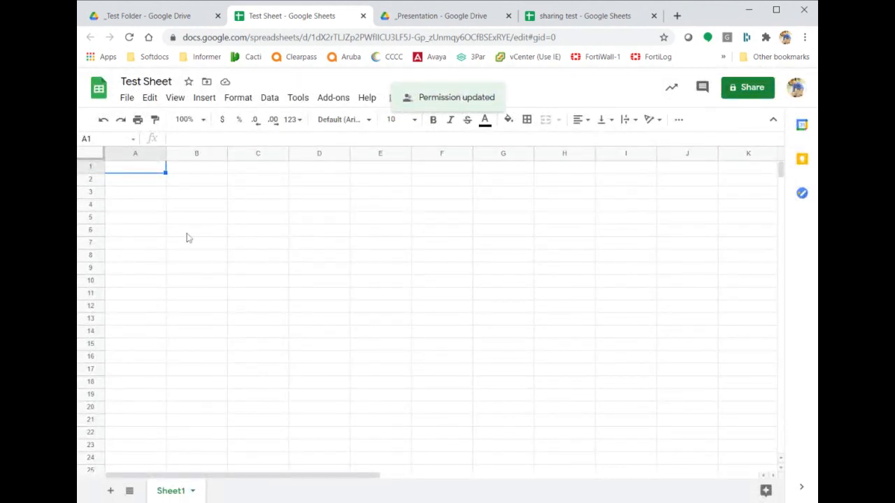
# Review comment trend, viewer trend and viewers in the Activity dashboard, then return to _Test Folder.
pyautogui.click(182, 196)
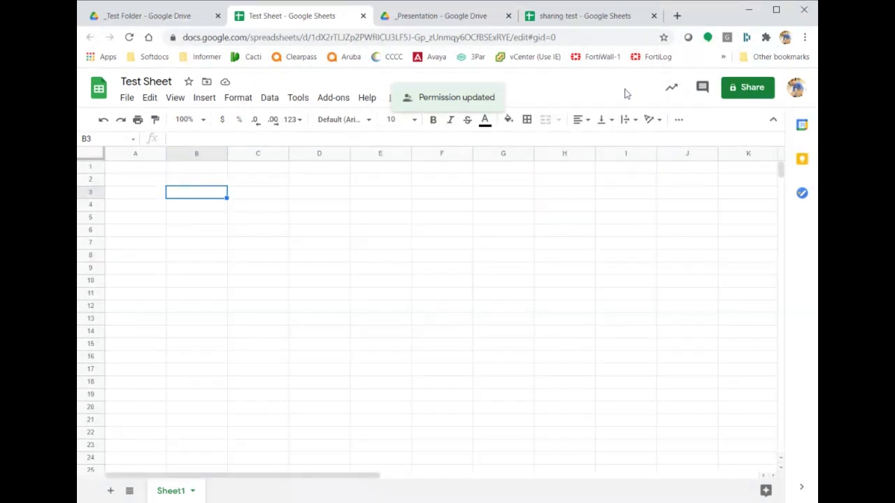
pyautogui.click(671, 89)
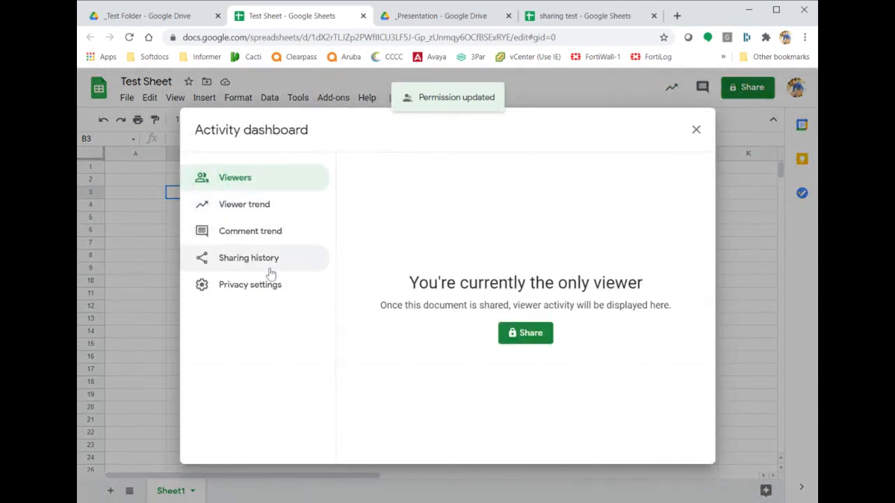
pyautogui.click(283, 239)
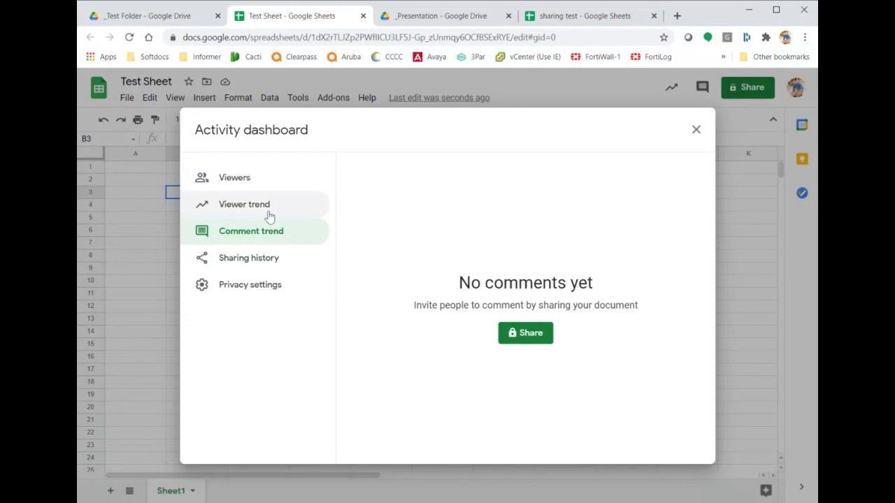
pyautogui.click(270, 211)
pyautogui.click(271, 187)
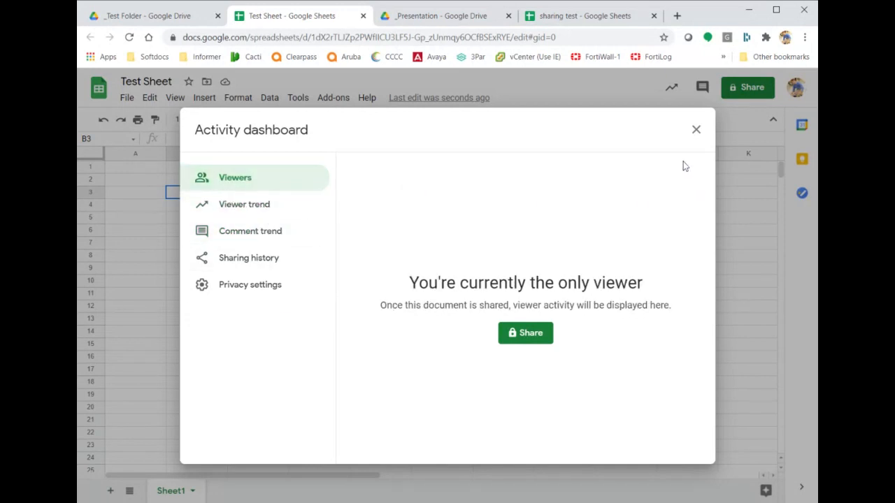
pyautogui.click(695, 131)
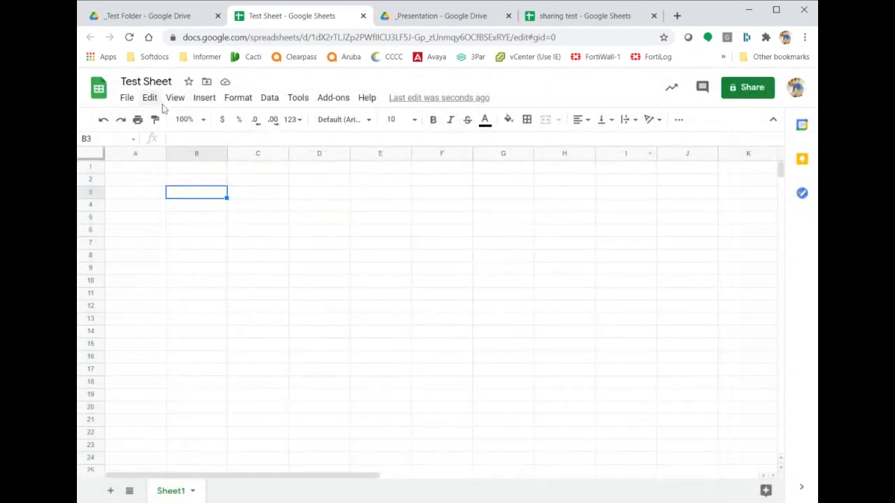
pyautogui.click(185, 16)
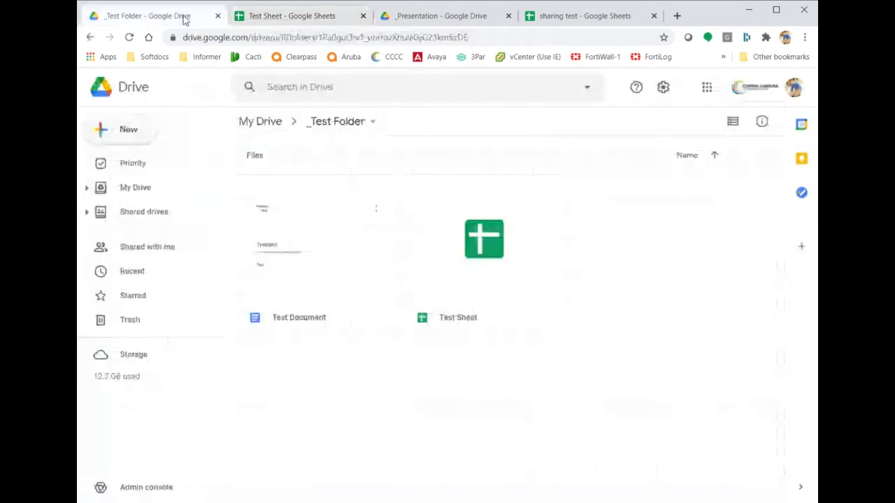
# Switch to the sharing test spreadsheet and briefly view, then close, its sharing options.
pyautogui.click(587, 21)
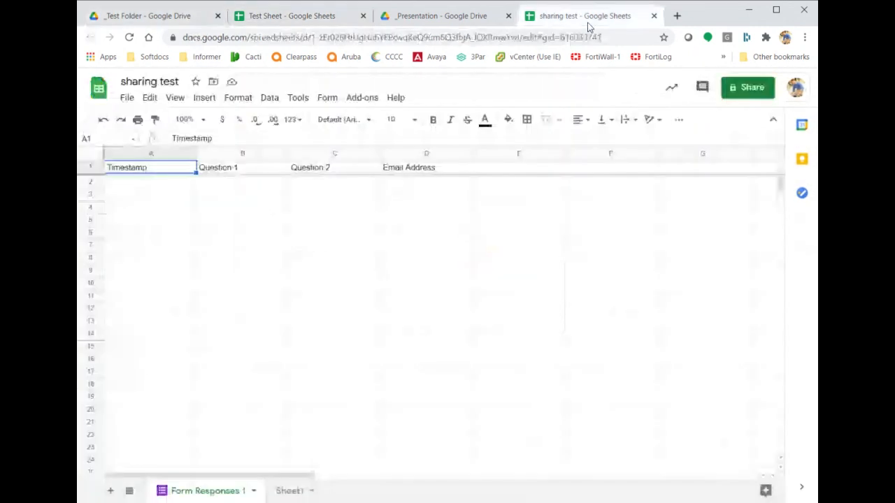
pyautogui.click(753, 90)
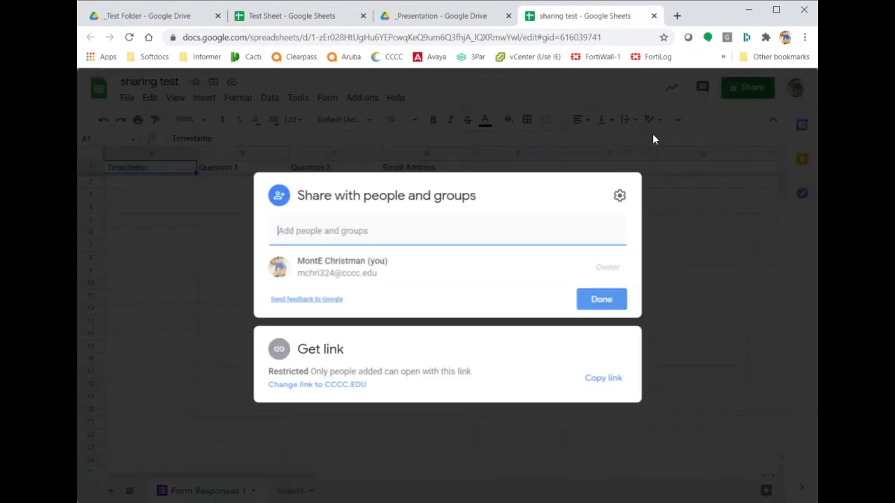
pyautogui.click(689, 169)
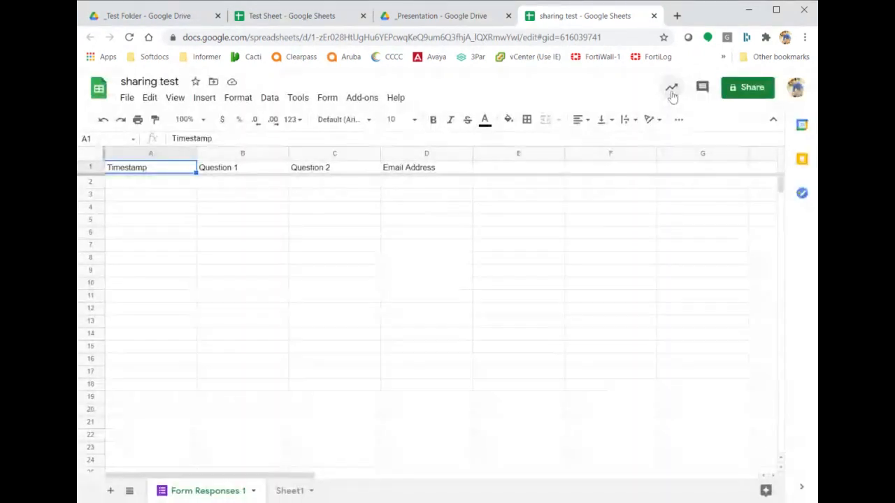
# Review the Activity dashboard's viewer trend for All time, then close the dashboard.
pyautogui.click(671, 89)
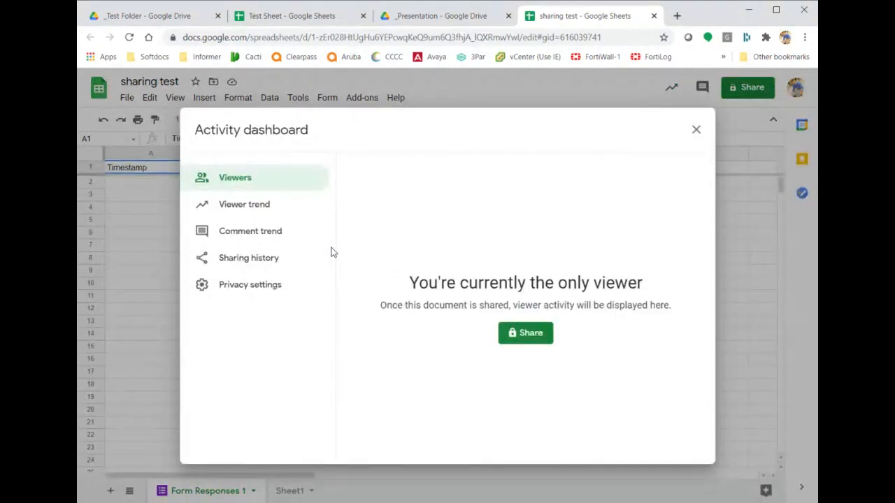
pyautogui.click(275, 215)
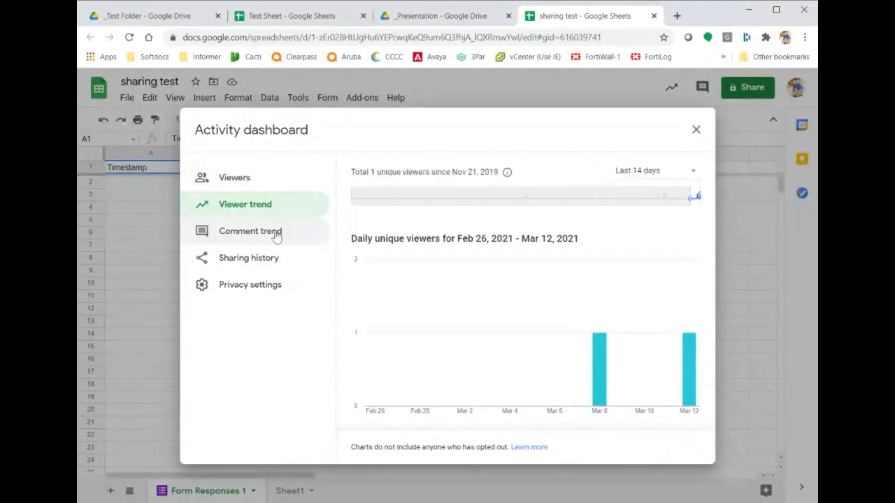
pyautogui.moveTo(599, 389)
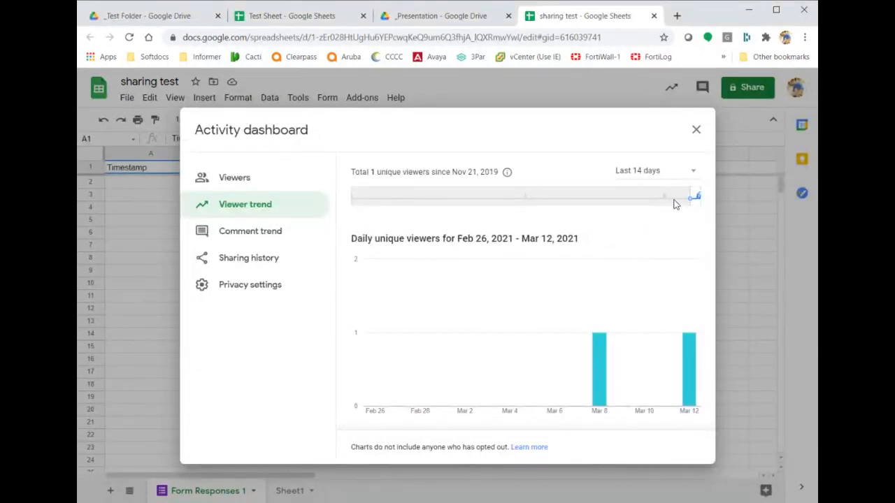
pyautogui.click(691, 175)
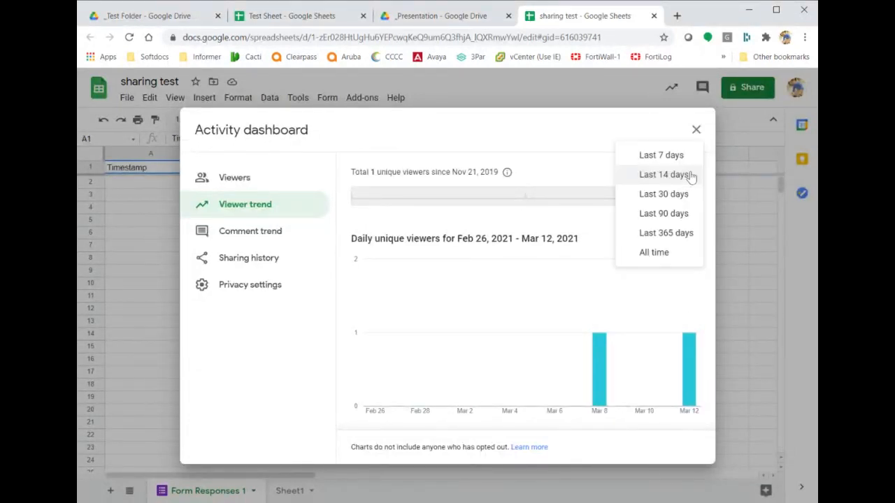
pyautogui.click(667, 255)
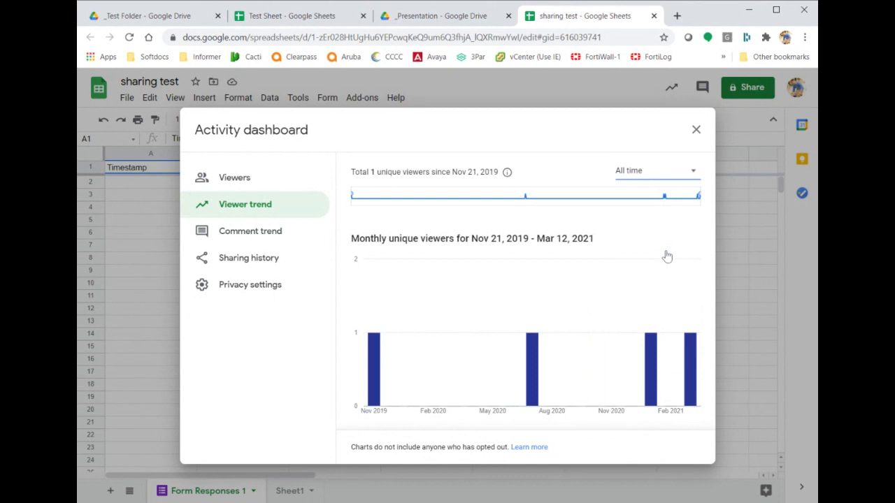
pyautogui.moveTo(373, 376)
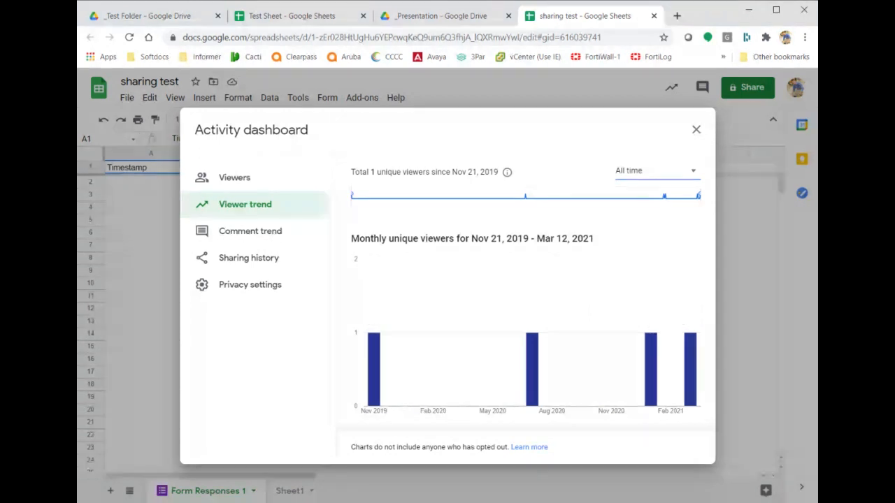
pyautogui.moveTo(535, 370)
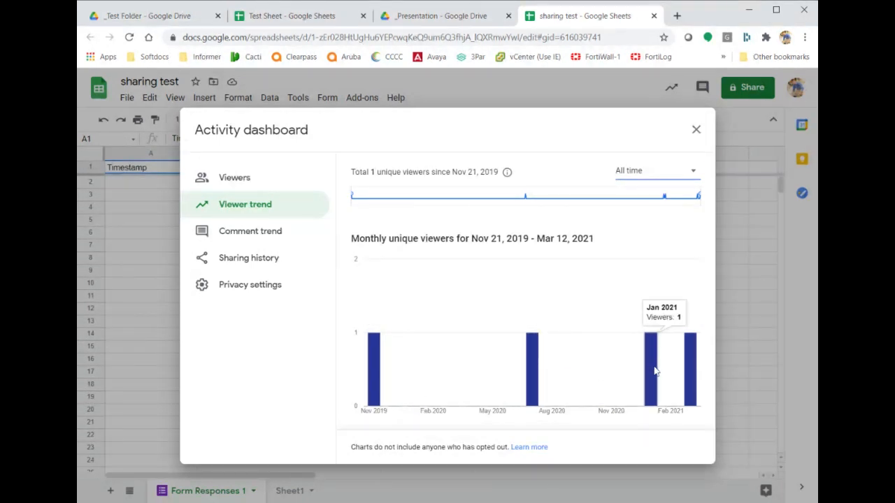
pyautogui.moveTo(688, 365)
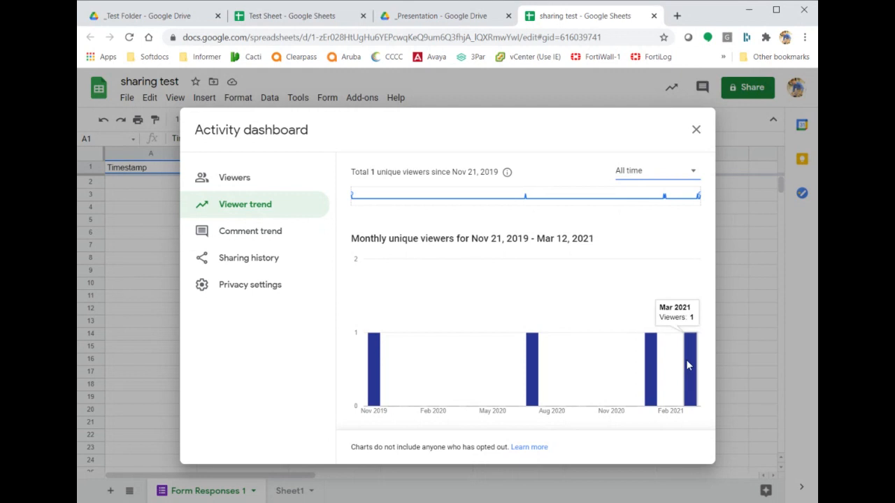
pyautogui.moveTo(371, 357)
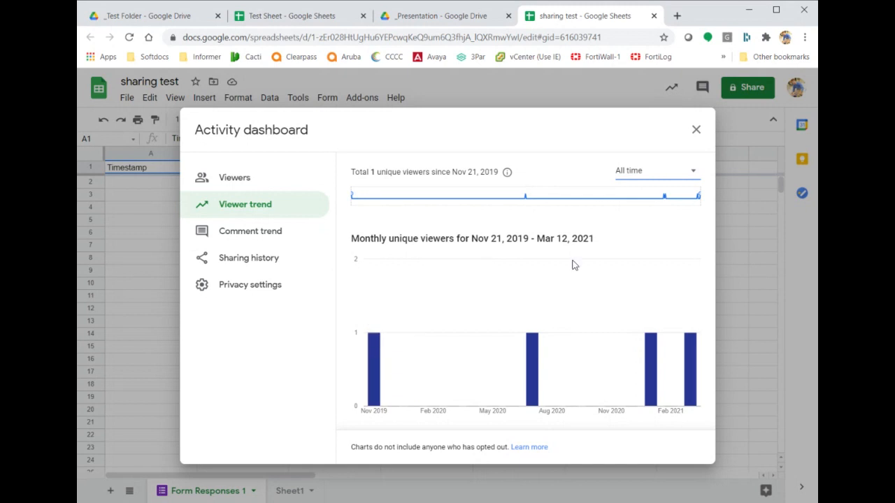
pyautogui.click(696, 132)
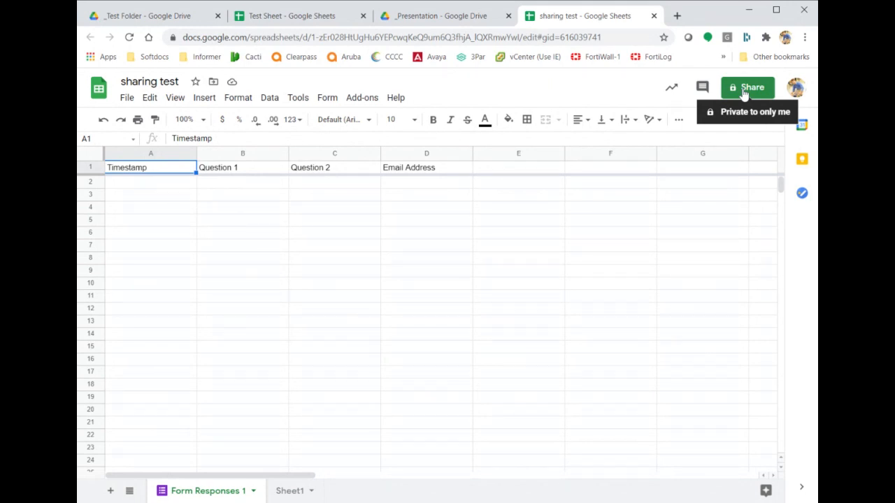
# Select cells B4, A1 and B6, then switch away from the browser window.
pyautogui.click(235, 213)
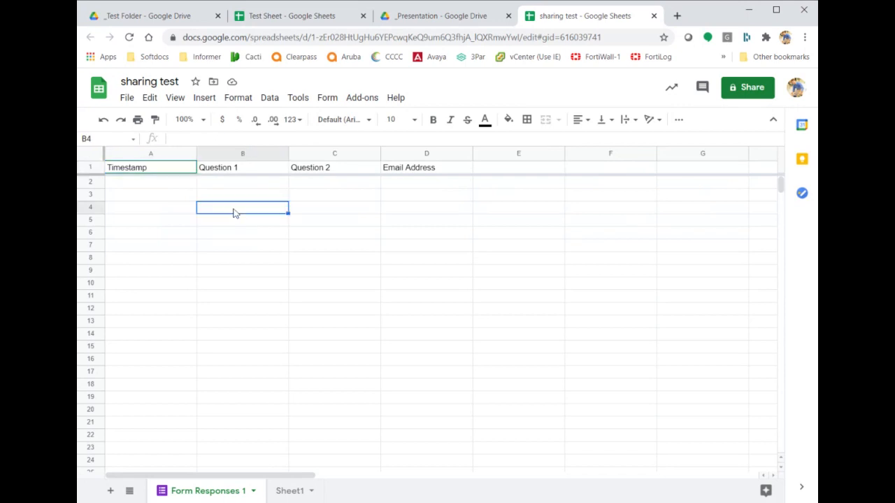
pyautogui.click(171, 173)
pyautogui.click(281, 237)
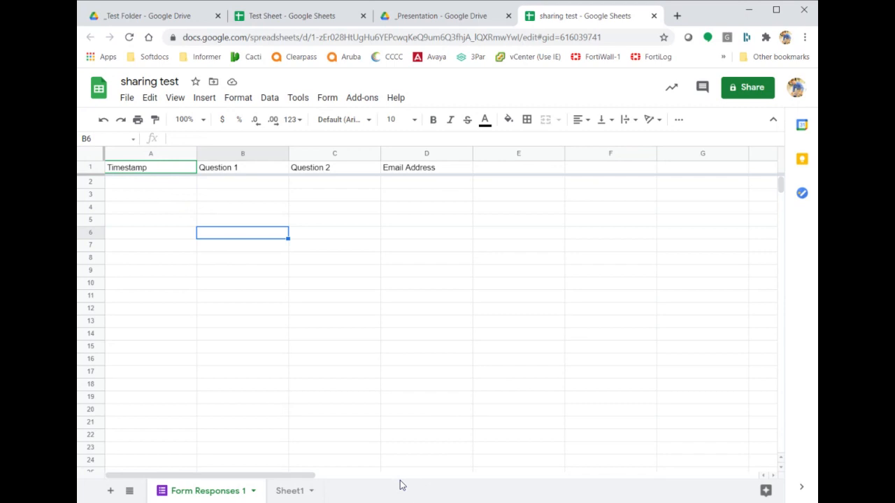
pyautogui.hotkey('alt', 'Tab')
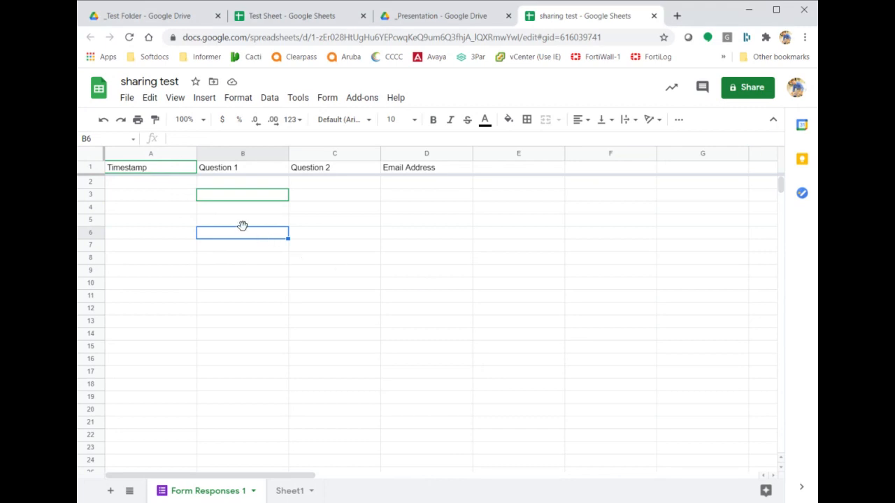
# Select cell B3, now holding the collaborator's 'Hello', and bring up the File menu.
pyautogui.moveTo(204, 197)
pyautogui.moveTo(244, 201)
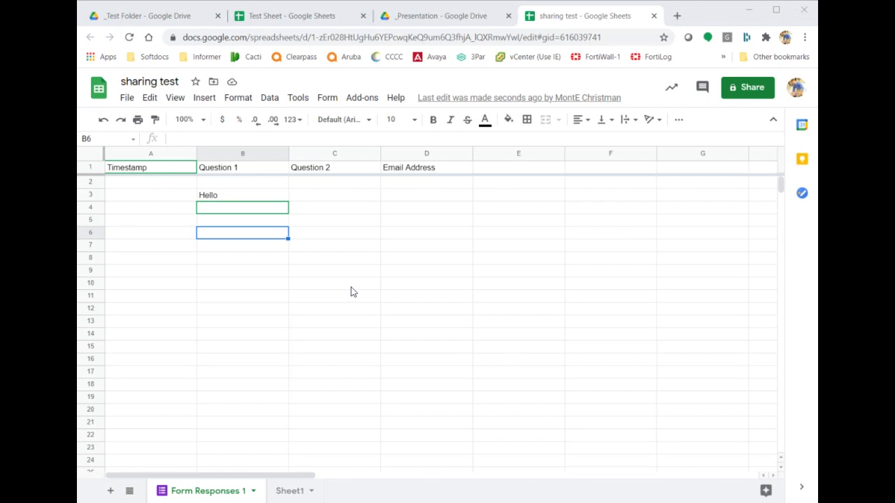
pyautogui.click(269, 209)
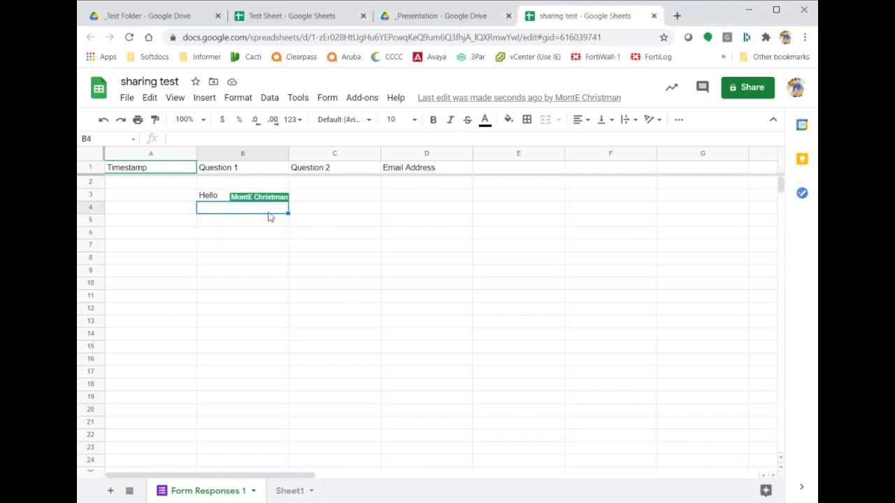
pyautogui.click(321, 250)
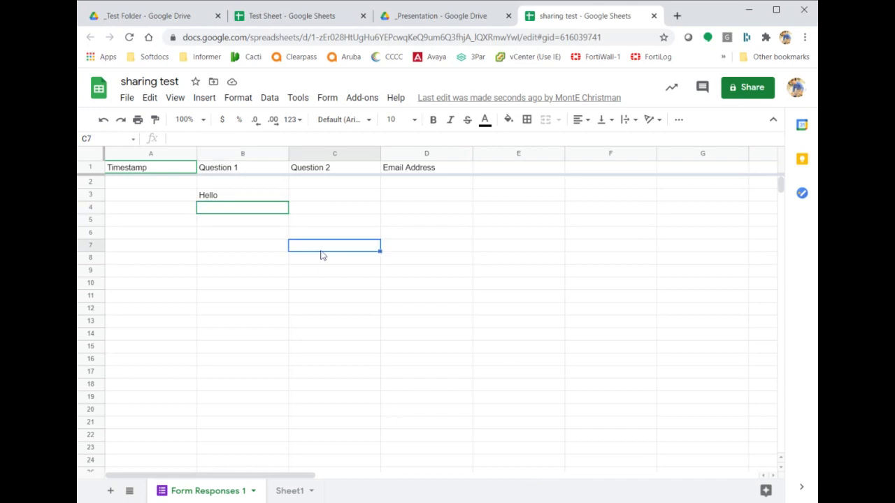
pyautogui.click(221, 200)
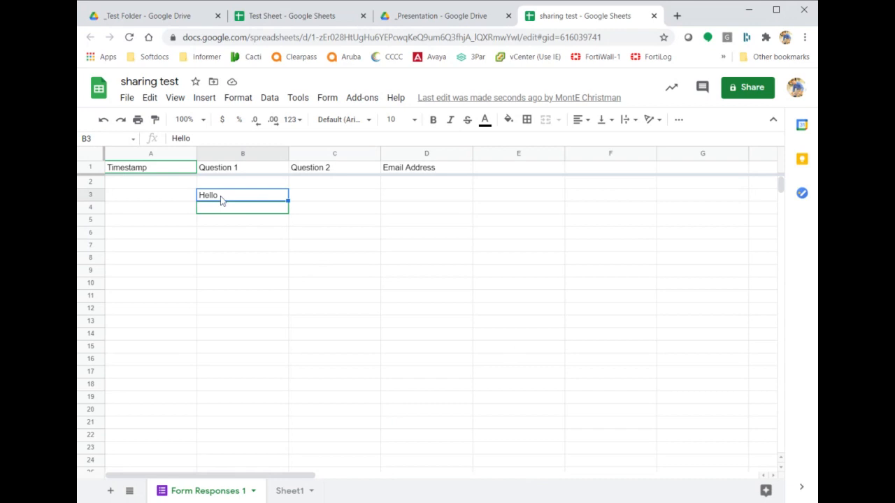
pyautogui.click(130, 101)
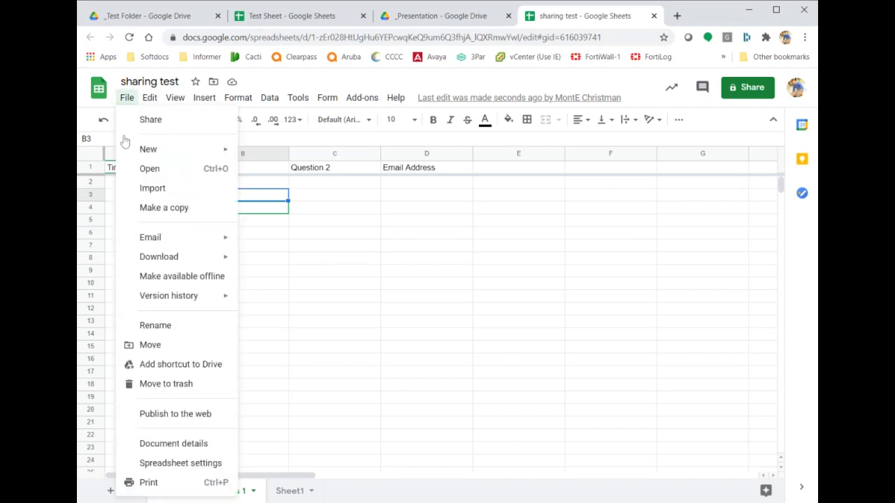
pyautogui.moveTo(184, 306)
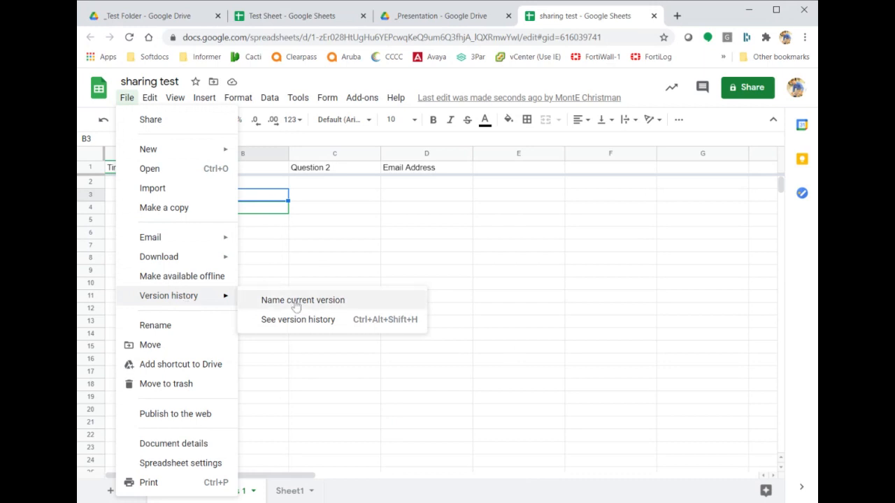
# Browse version history from November 21, 2019 to March 8, ending on January 21, 1:54 PM.
pyautogui.click(310, 320)
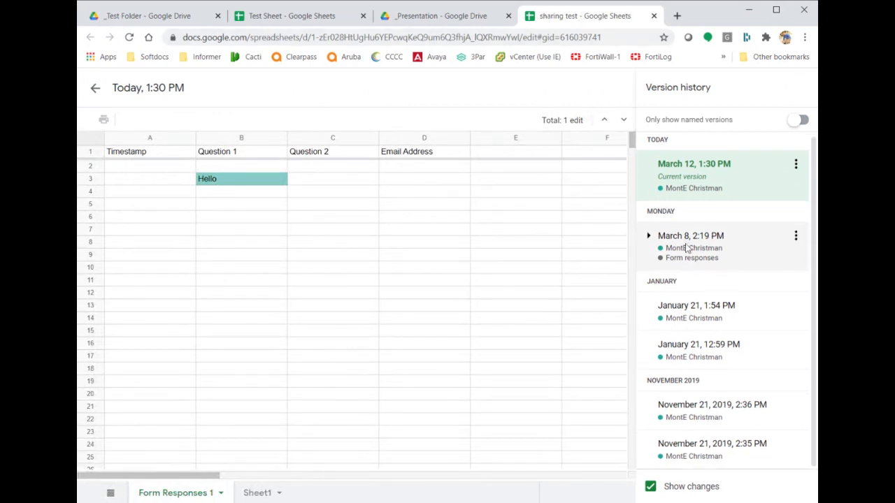
pyautogui.click(703, 445)
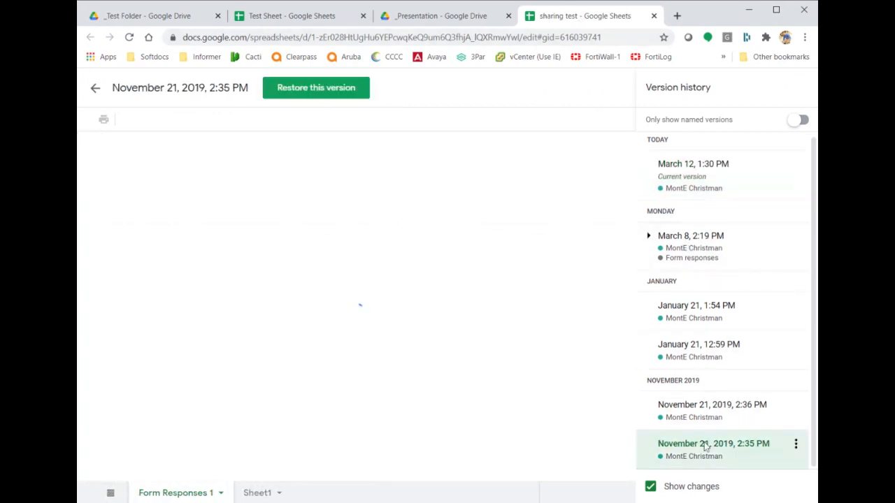
pyautogui.click(706, 415)
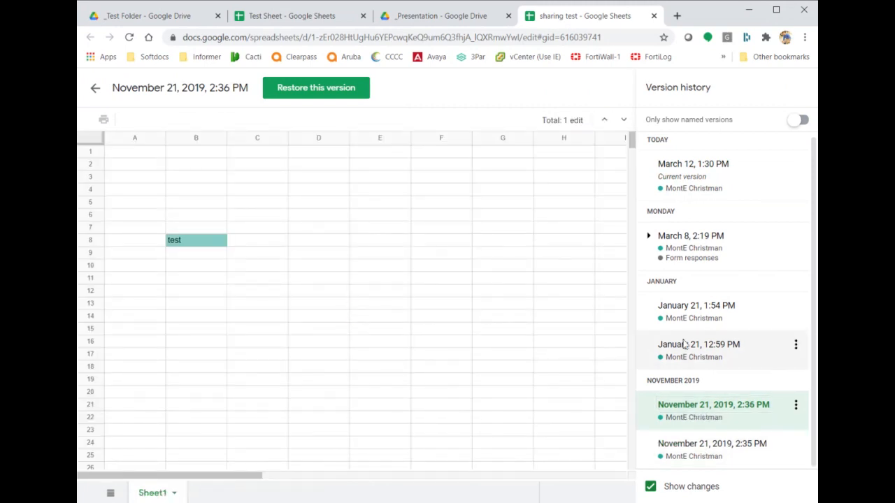
pyautogui.click(684, 344)
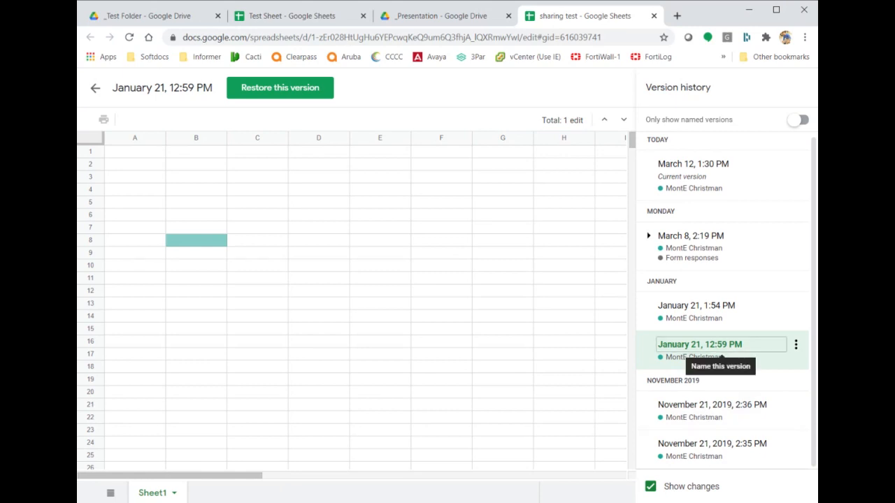
pyautogui.click(750, 307)
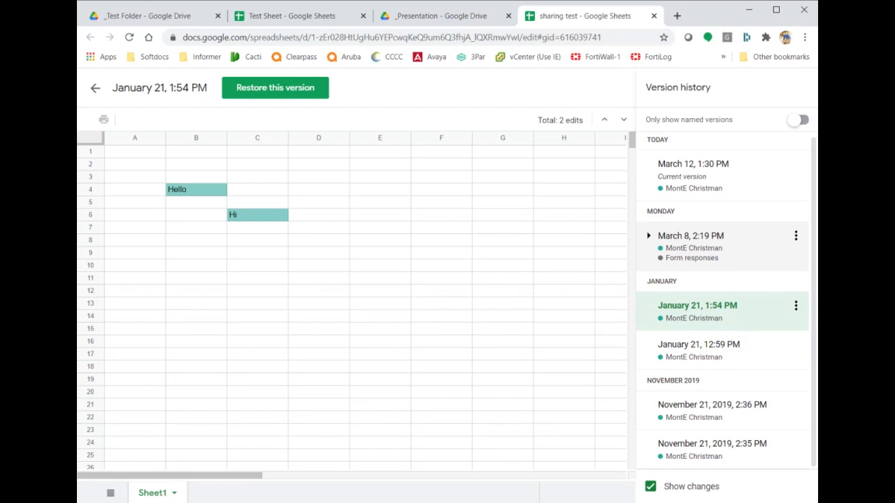
pyautogui.click(738, 252)
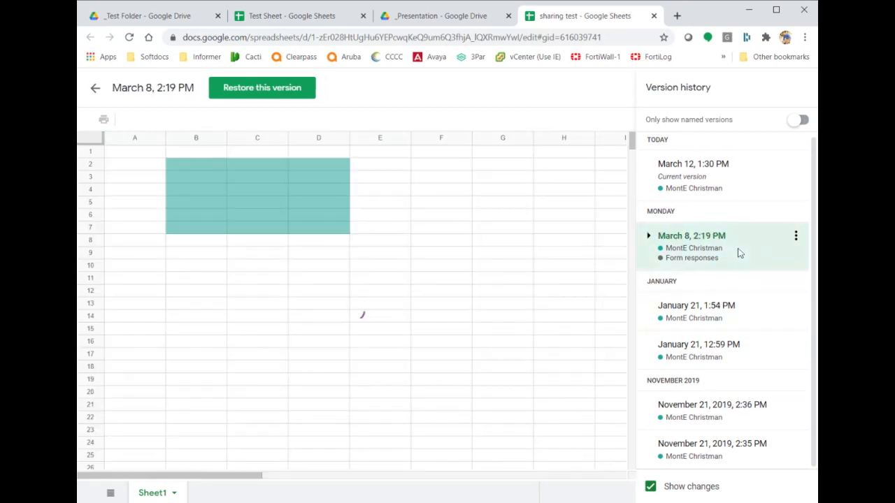
pyautogui.click(735, 181)
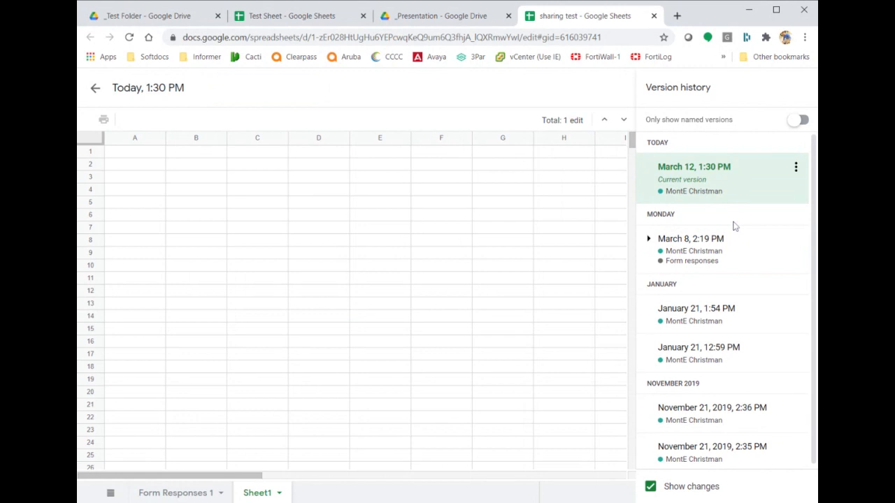
pyautogui.click(756, 246)
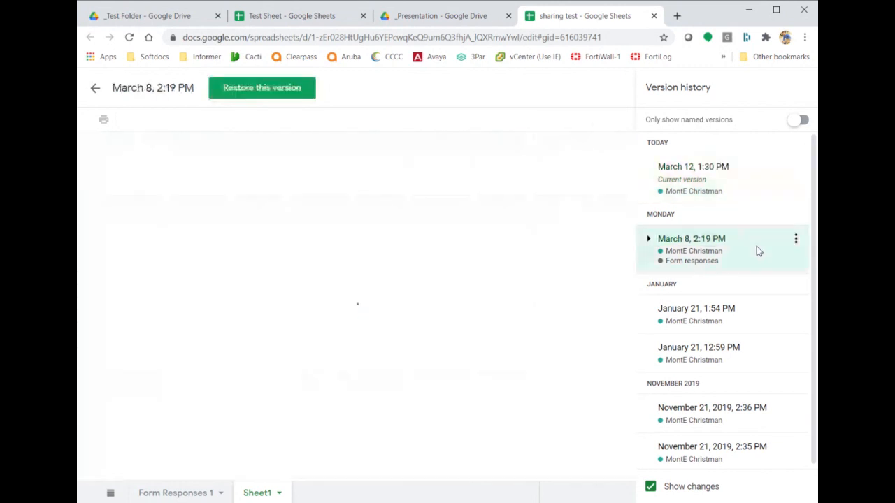
pyautogui.click(763, 309)
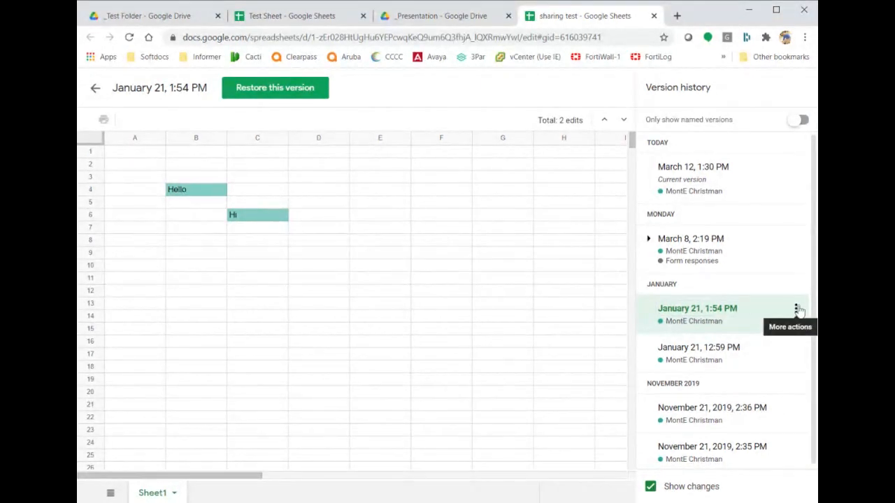
# Dismiss the January 21, 1:54 PM version's options menu and exit version history.
pyautogui.click(797, 309)
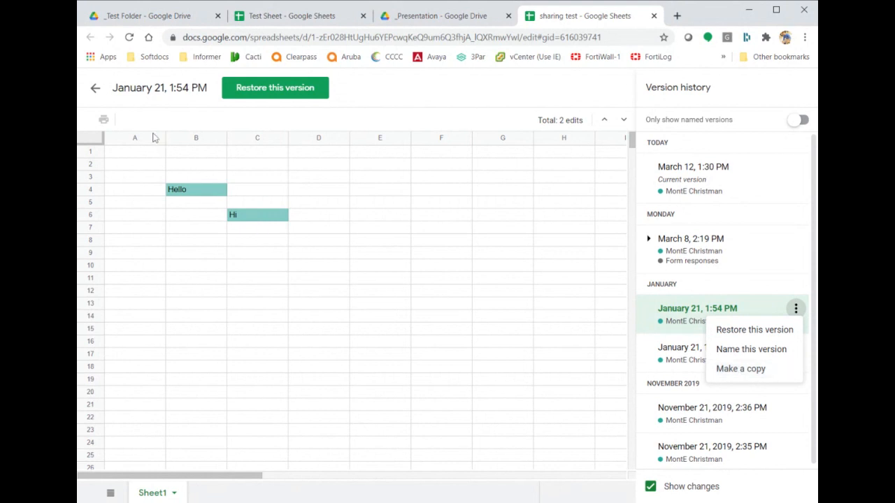
pyautogui.click(95, 91)
pyautogui.click(95, 91)
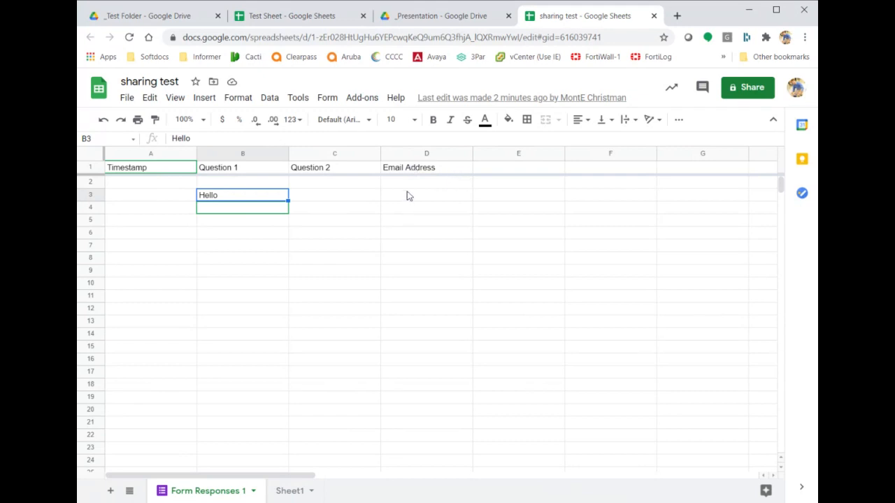
# On Sheet1, enter 'Lock this cell' in cell B2.
pyautogui.click(409, 195)
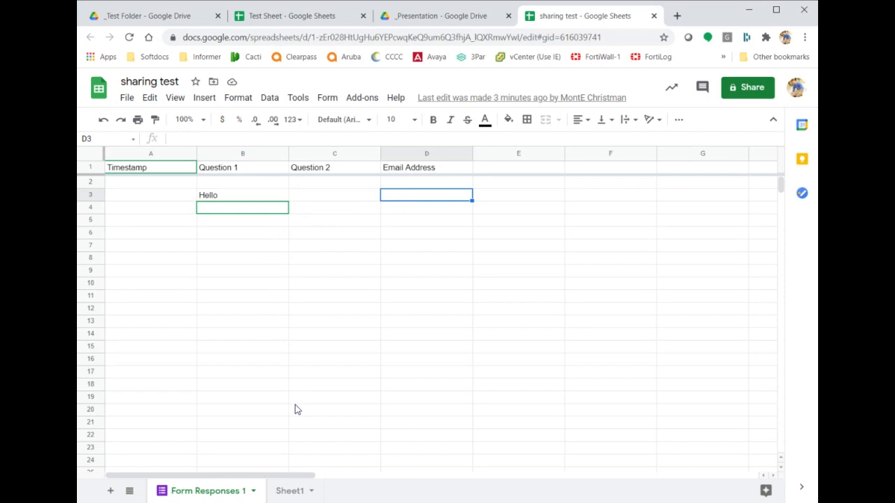
pyautogui.click(286, 489)
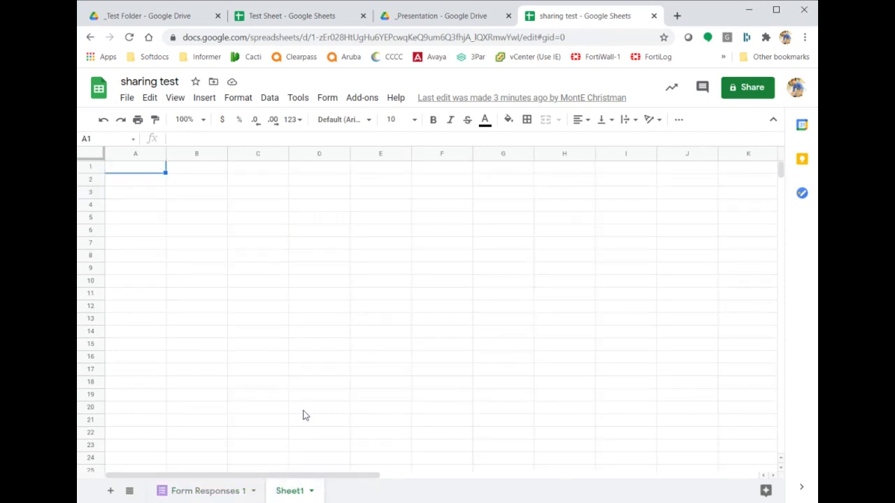
pyautogui.press('Down')
pyautogui.press('Right')
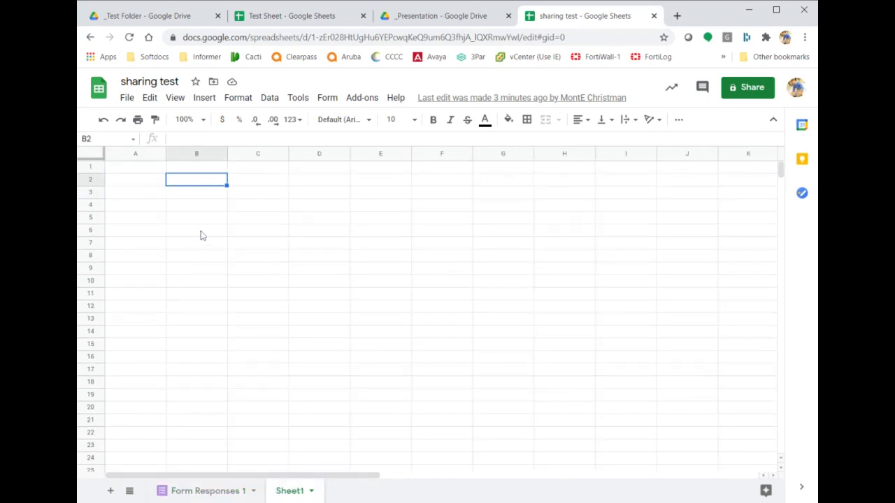
pyautogui.write('Lock this cell')
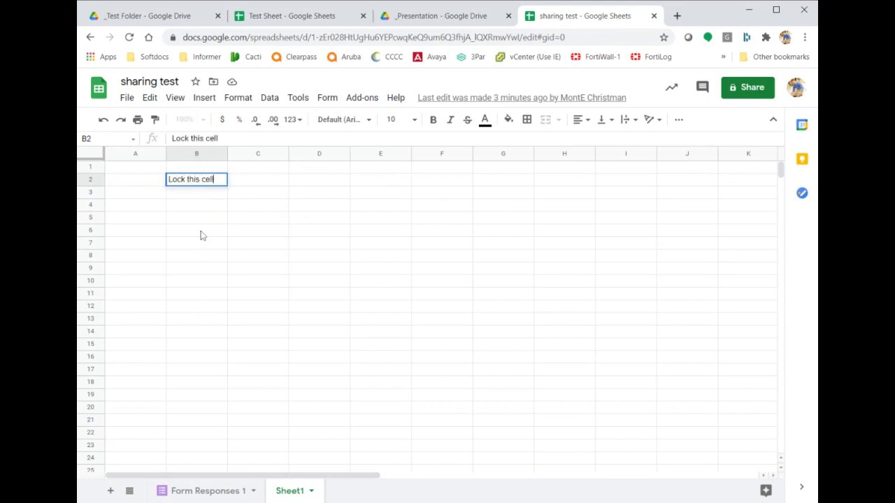
pyautogui.press('Return')
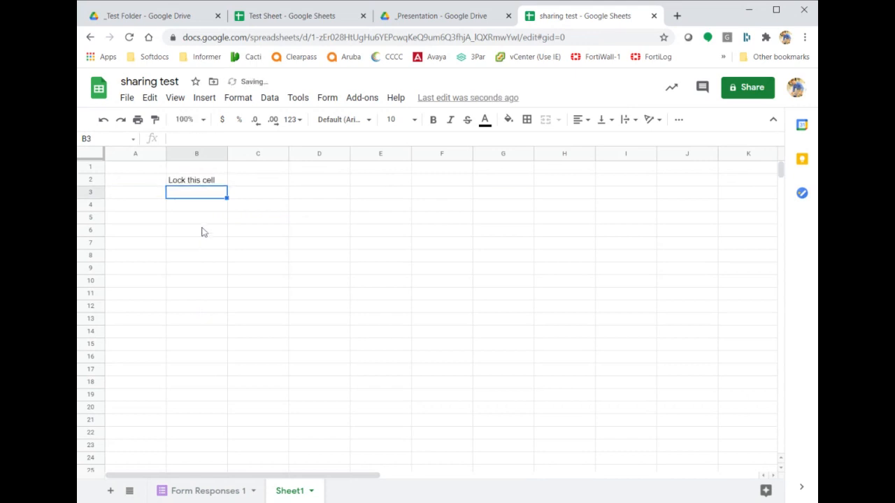
pyautogui.click(206, 184)
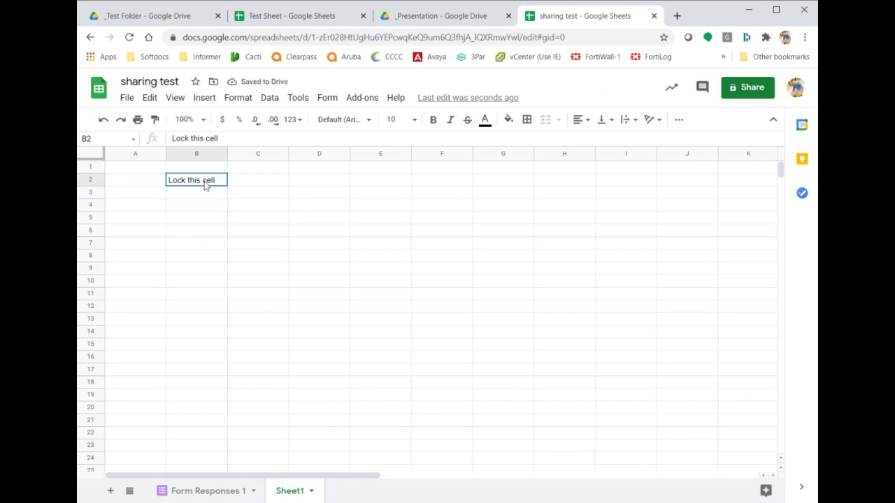
pyautogui.click(313, 492)
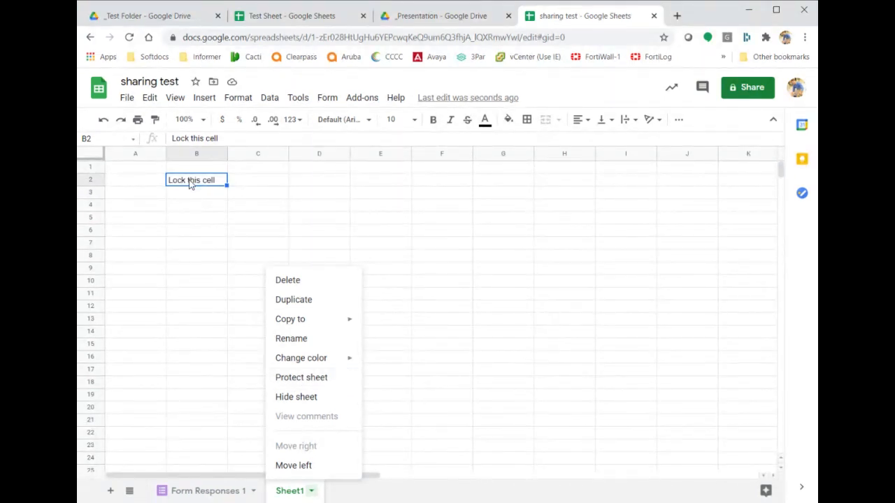
# Protect the whole Sheet1 and submit it for permission settings.
pyautogui.click(299, 378)
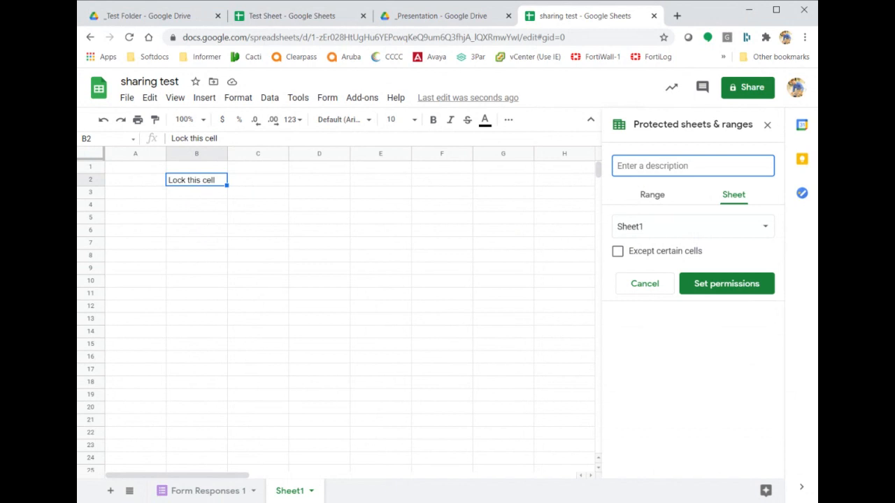
pyautogui.click(706, 284)
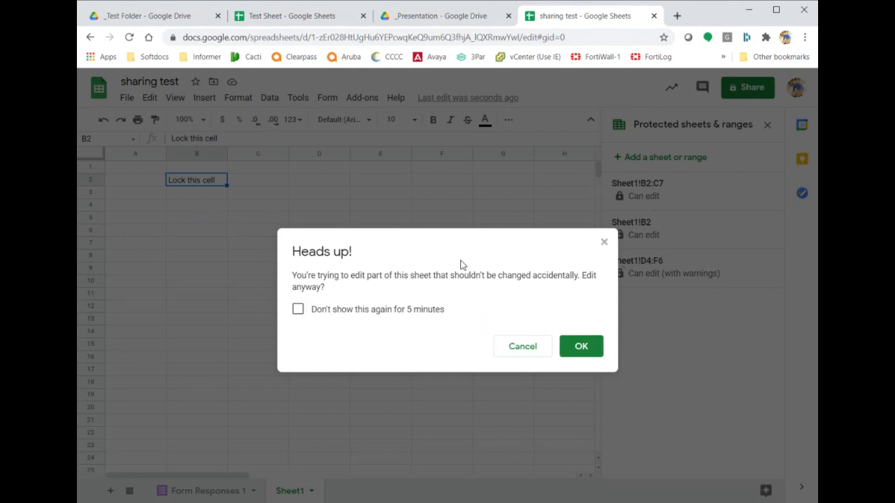
# Acknowledge the Heads up warning and restrict Sheet1 editing to only you.
pyautogui.click(580, 351)
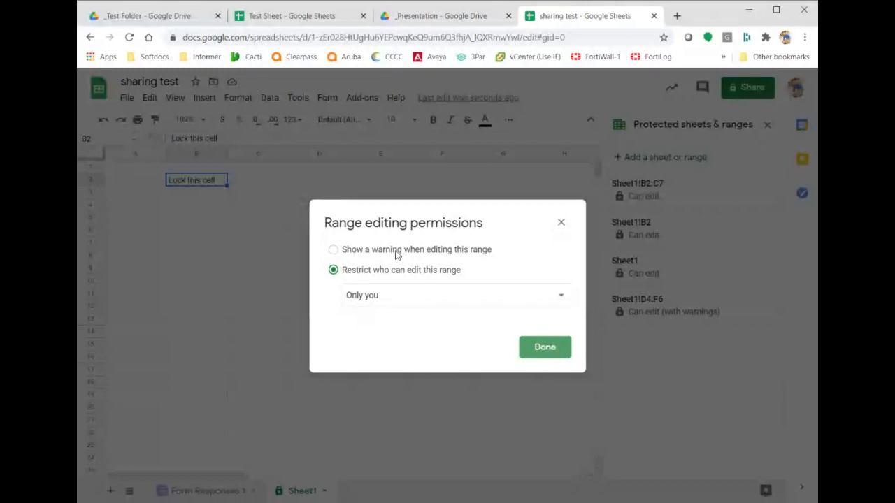
pyautogui.click(396, 252)
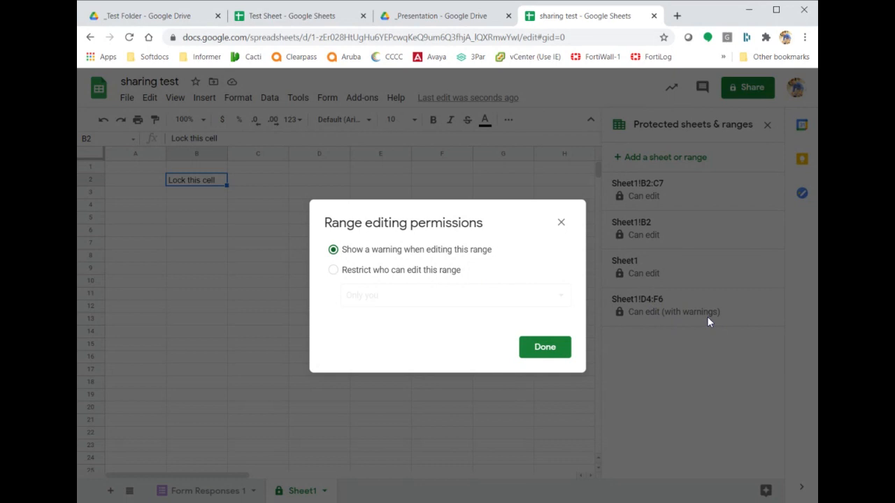
pyautogui.click(425, 274)
pyautogui.click(472, 298)
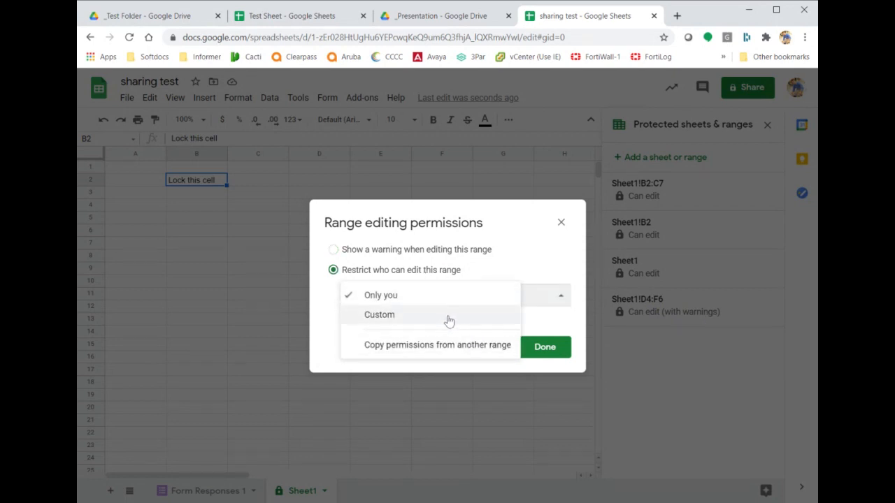
pyautogui.click(501, 217)
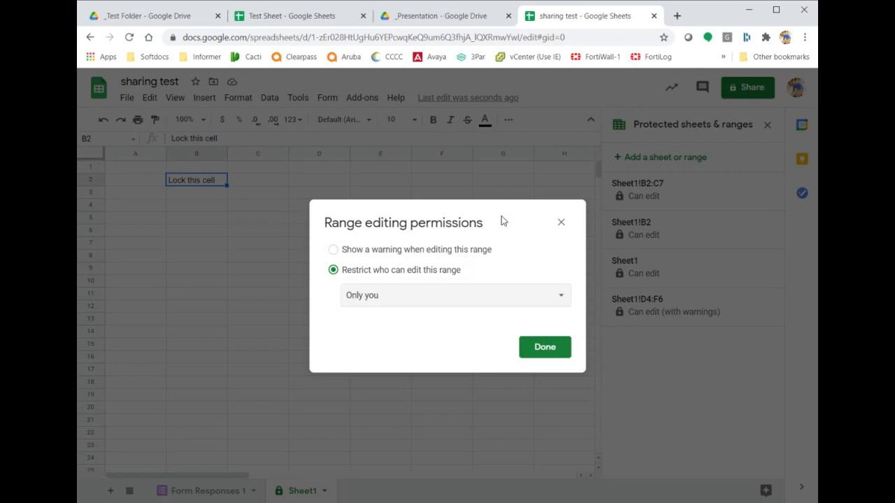
pyautogui.click(560, 223)
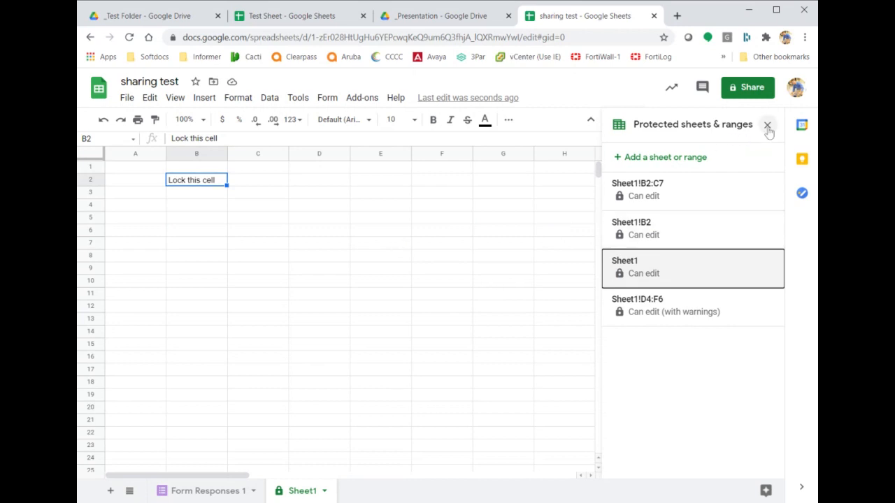
# Add a blank Sheet2 and return to Sheet1.
pyautogui.click(227, 493)
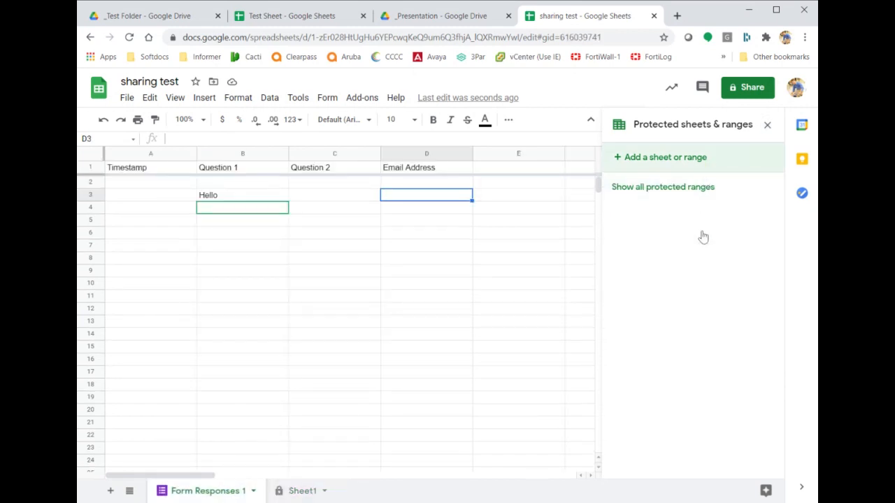
pyautogui.click(299, 493)
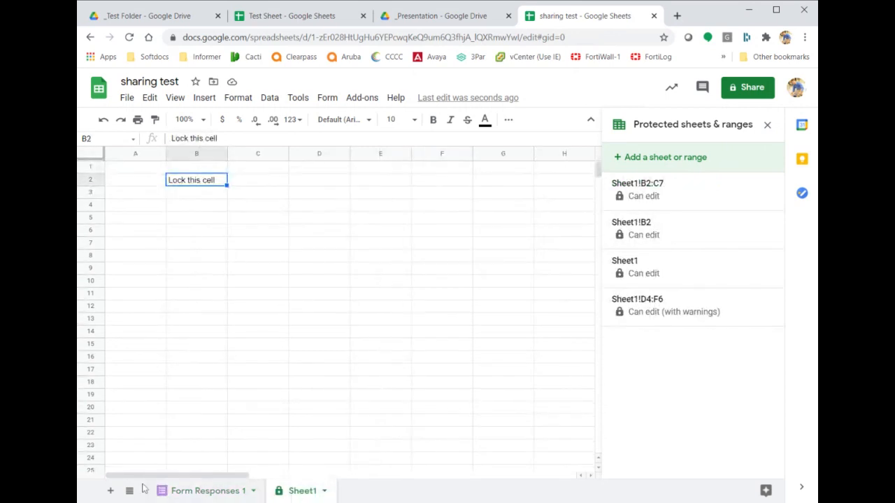
pyautogui.click(110, 490)
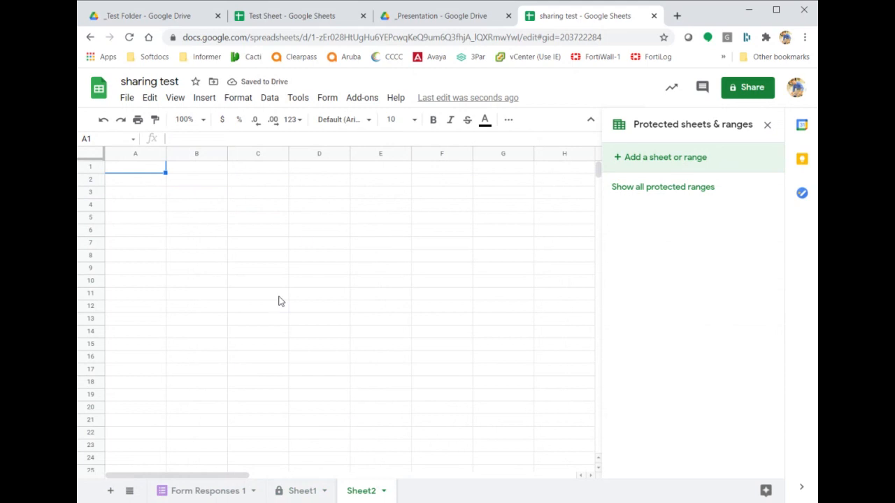
pyautogui.click(300, 492)
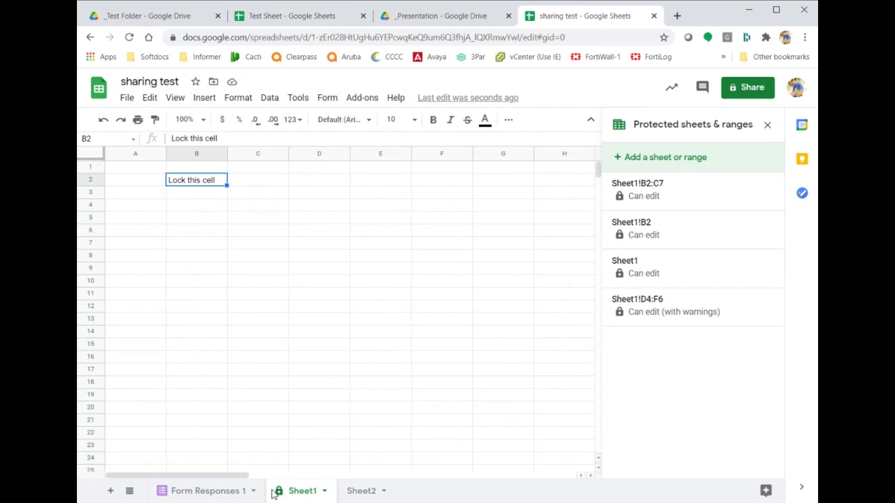
# Close the Protected sheets & ranges panel.
pyautogui.click(239, 98)
pyautogui.moveTo(269, 98)
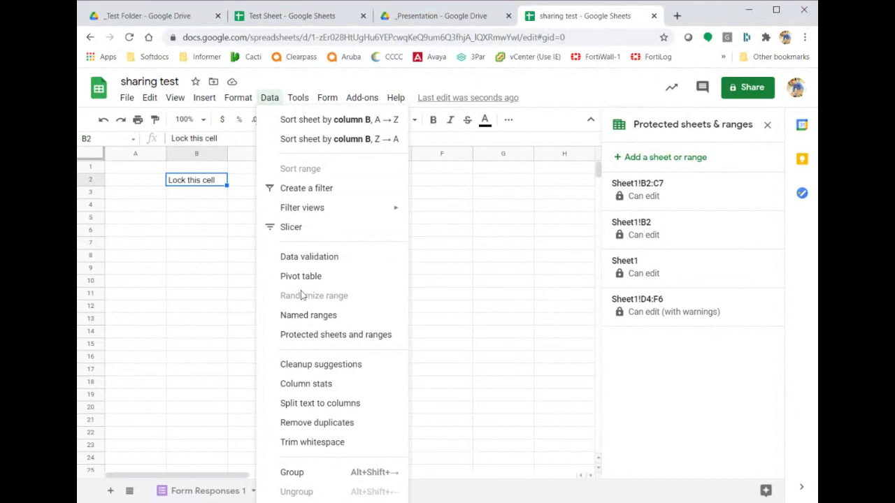
pyautogui.click(178, 103)
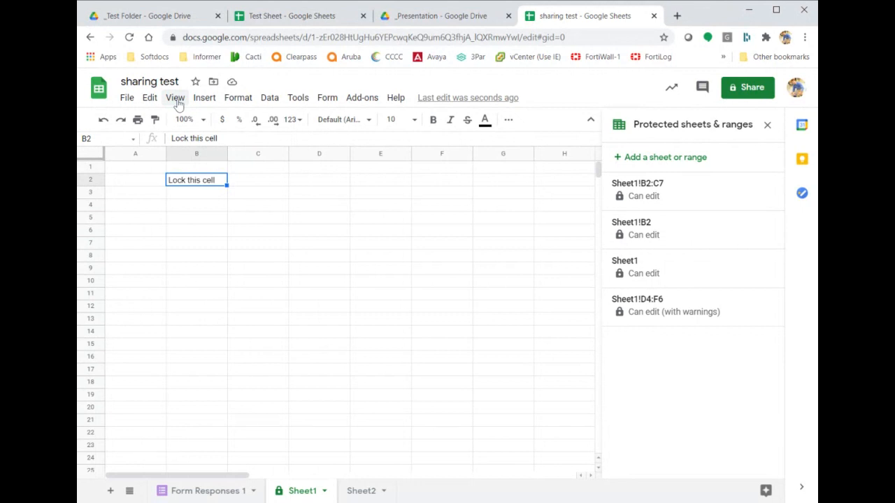
pyautogui.click(767, 124)
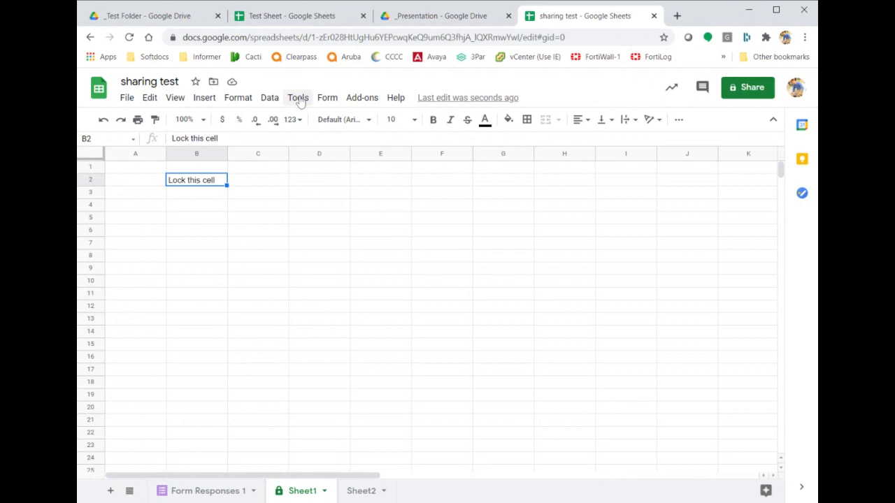
# Bring up Notification rules from the Tools menu.
pyautogui.click(298, 99)
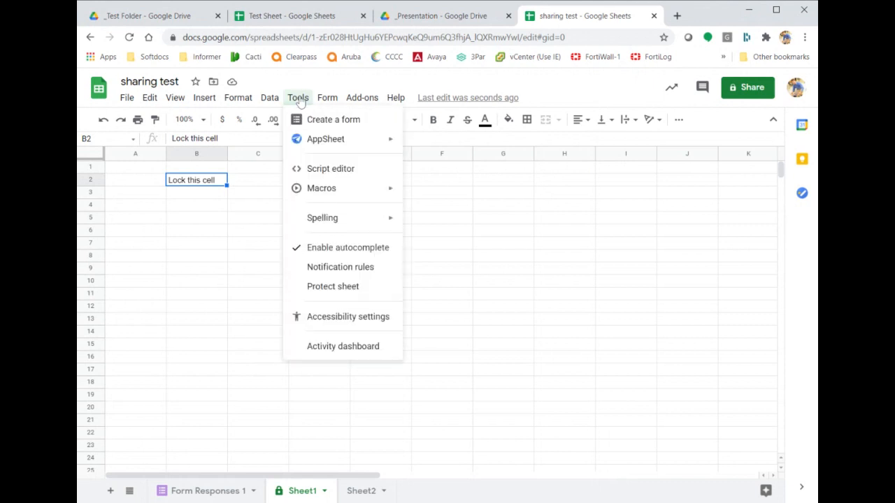
pyautogui.moveTo(299, 98)
pyautogui.click(343, 268)
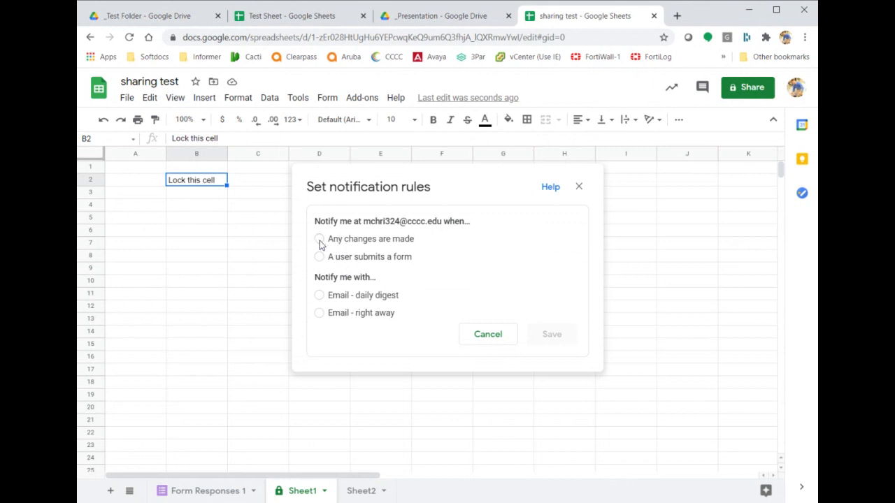
# Choose 'Any changes are made' with 'Email - right away' instead of the daily digest.
pyautogui.click(320, 241)
pyautogui.click(320, 298)
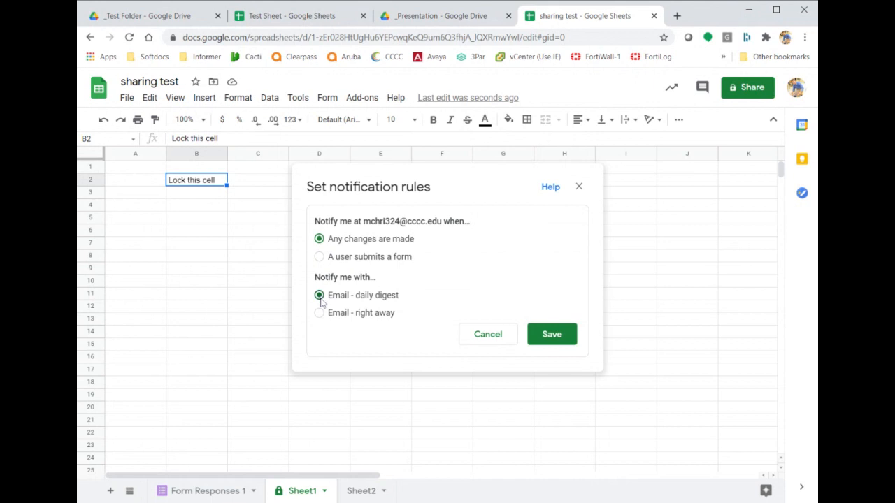
pyautogui.click(320, 314)
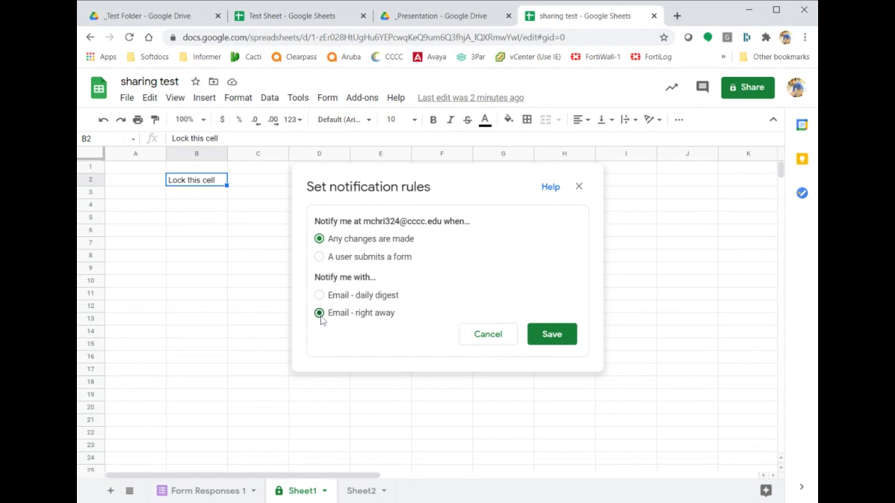
# Discard the pending notification rule and reopen Notification rules from the Tools menu.
pyautogui.click(579, 187)
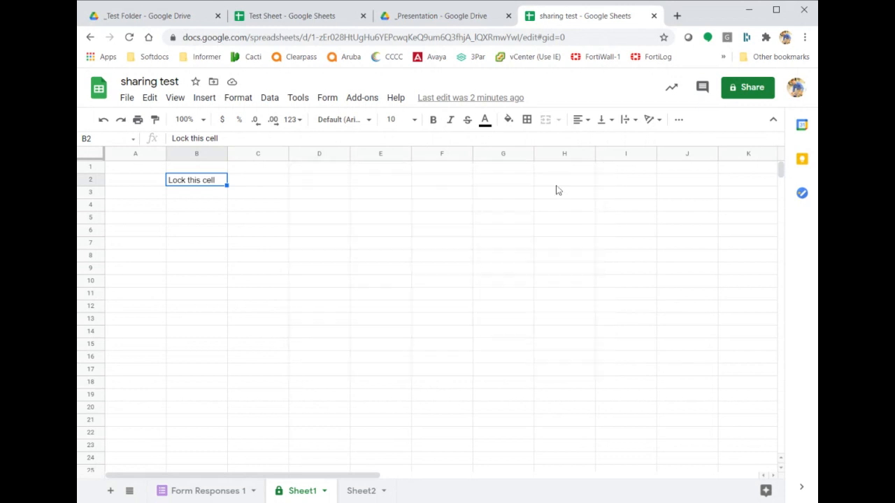
pyautogui.click(297, 98)
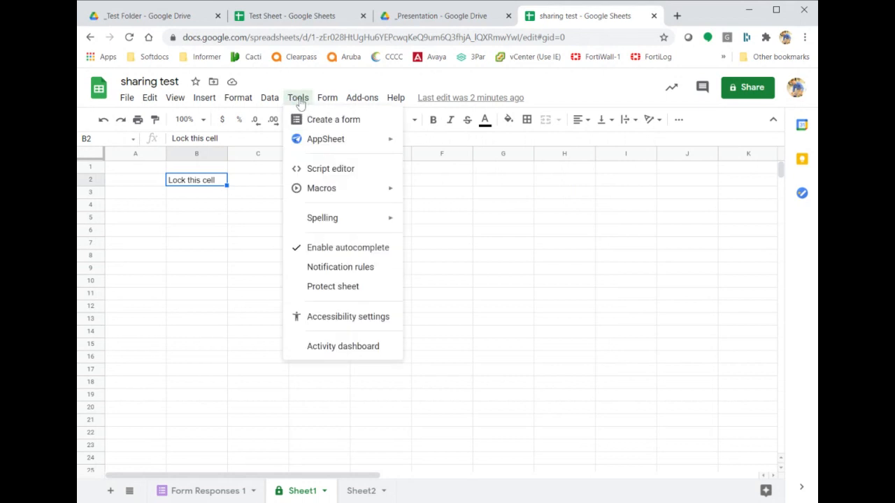
pyautogui.click(324, 273)
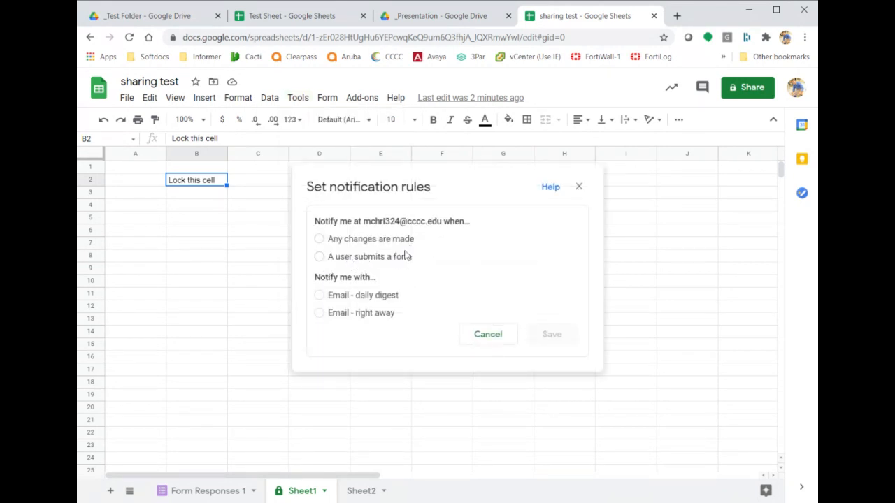
# Try a form-submission rule, cancel it, close the dialog with no rules, and switch to Test Sheet.
pyautogui.click(319, 258)
pyautogui.click(475, 334)
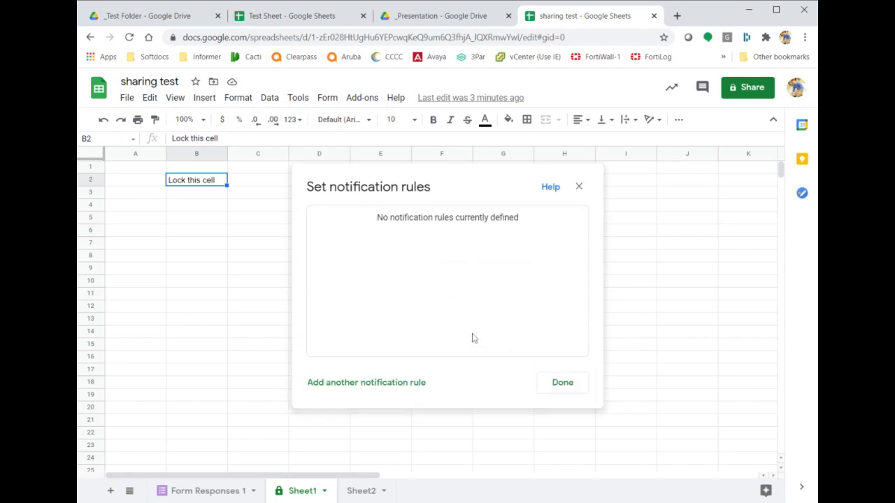
pyautogui.click(554, 390)
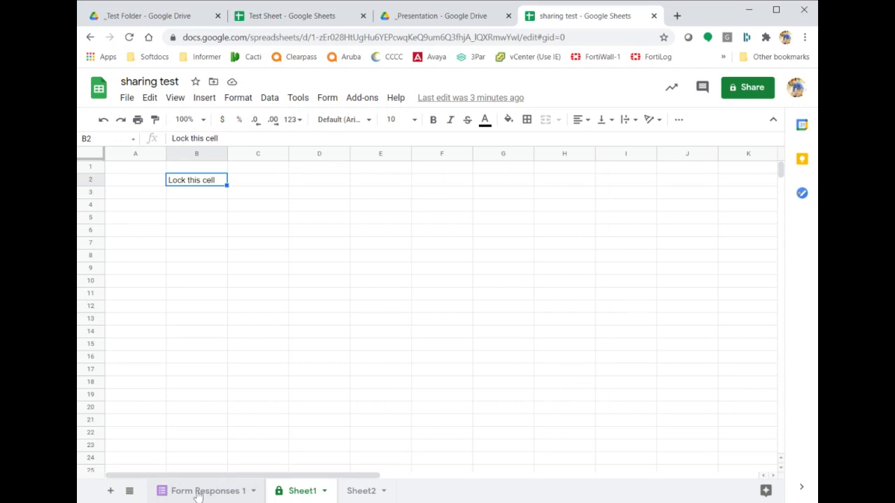
pyautogui.click(288, 17)
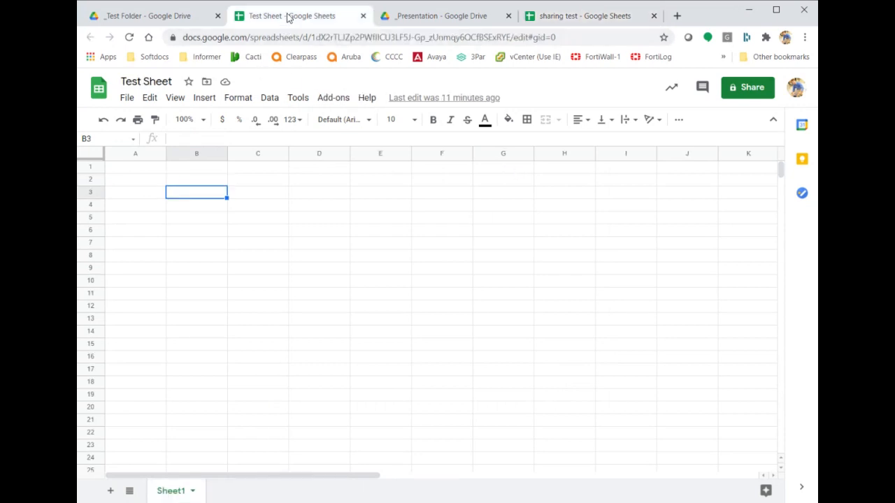
# Select cell A1 and create a new form linked to Test Sheet with Tools > Create a form.
pyautogui.click(145, 172)
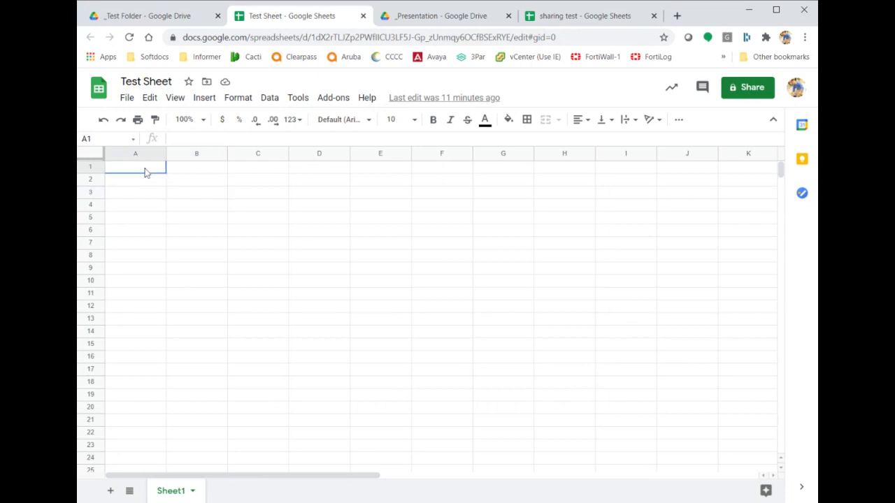
pyautogui.click(268, 99)
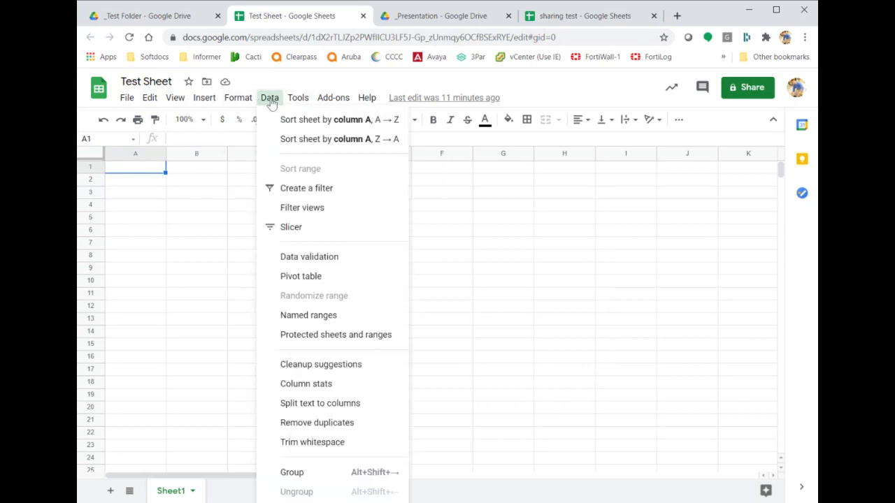
pyautogui.moveTo(297, 98)
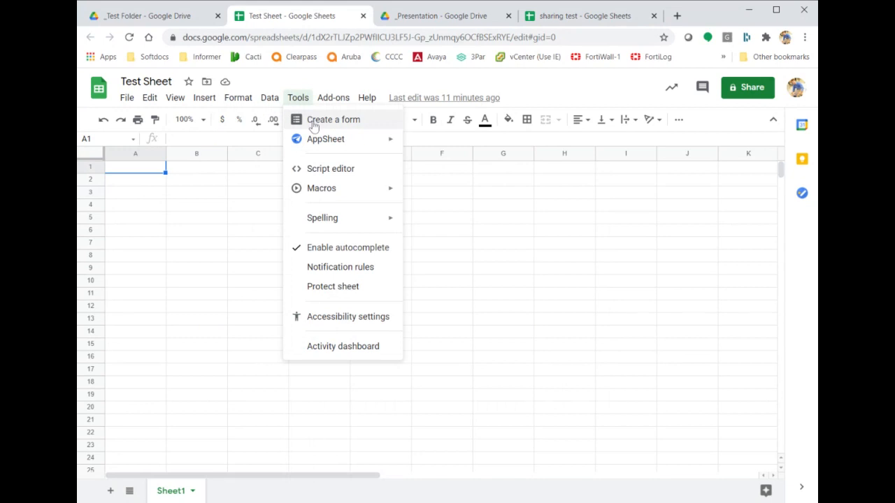
pyautogui.click(314, 125)
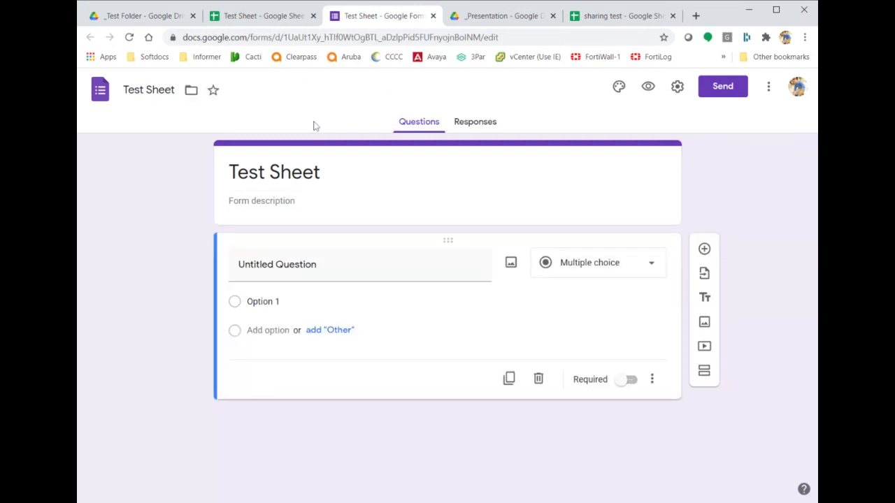
pyautogui.click(141, 16)
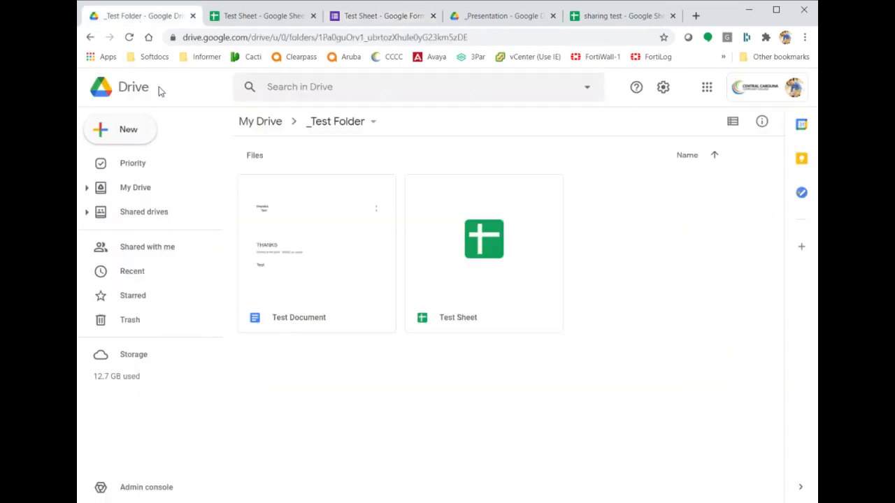
pyautogui.click(132, 136)
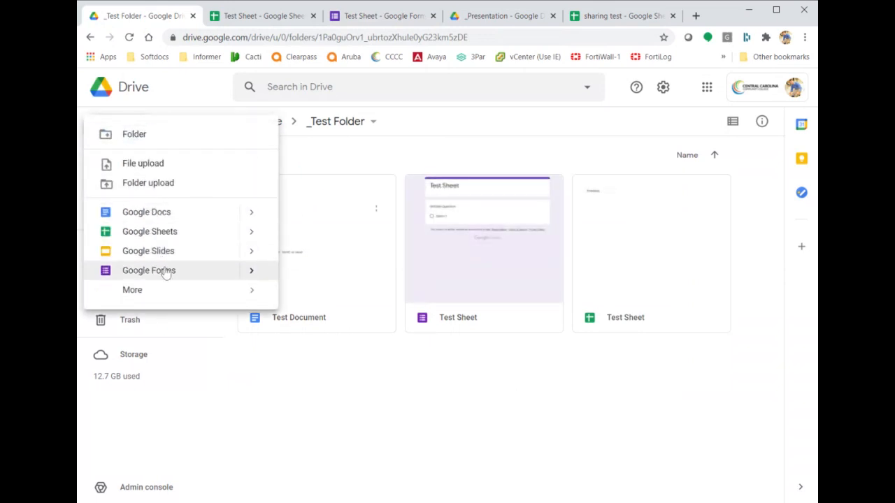
pyautogui.click(375, 17)
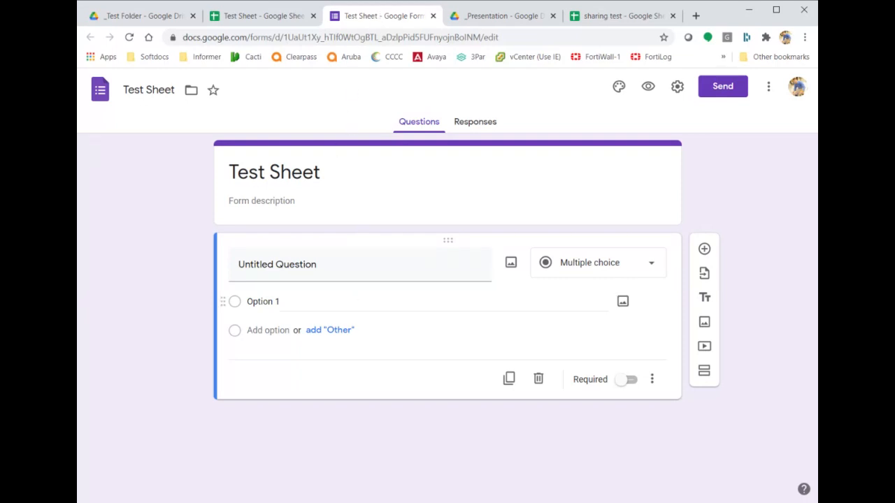
# Title the form 'Test Form' with the description 'Stuff'.
pyautogui.click(274, 172)
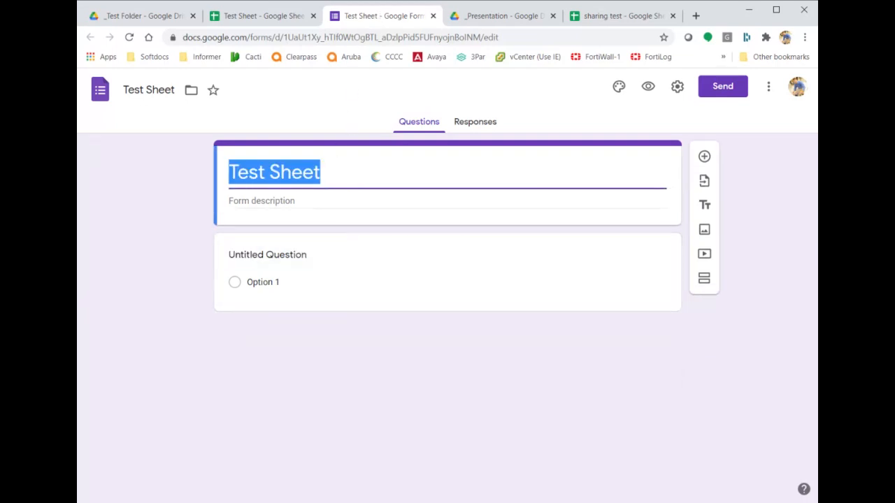
pyautogui.write('Test Form')
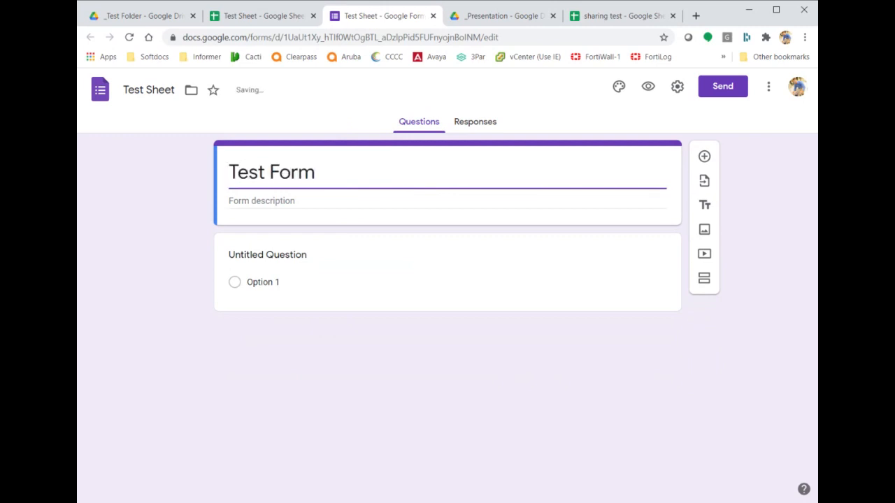
pyautogui.press('Tab')
pyautogui.write('Stuff')
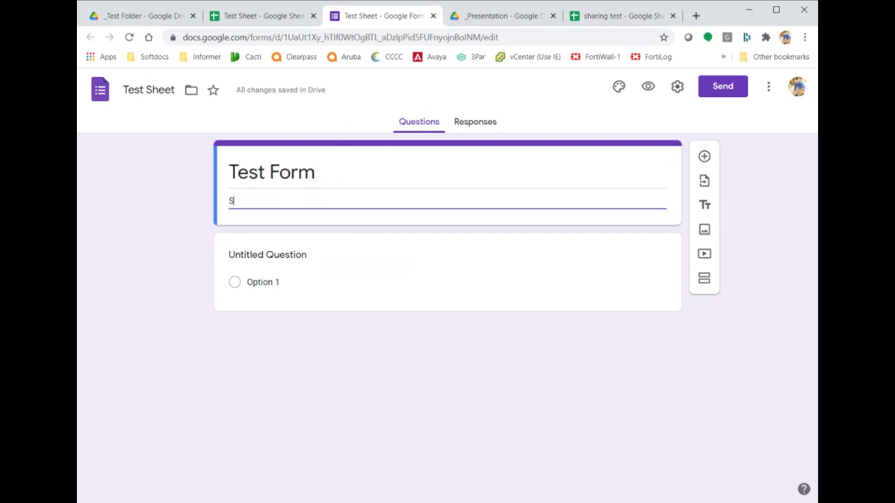
# Rename the first question from Untitled Question to 'Q1'.
pyautogui.click(276, 267)
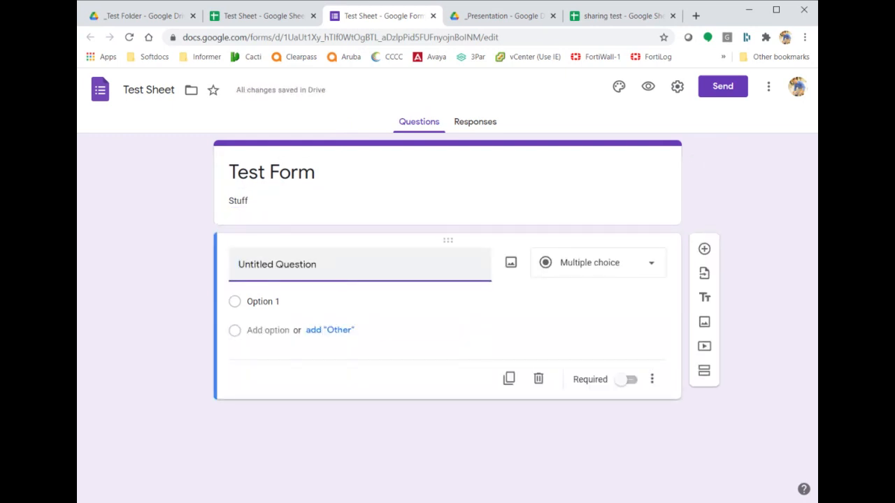
pyautogui.write('Q1')
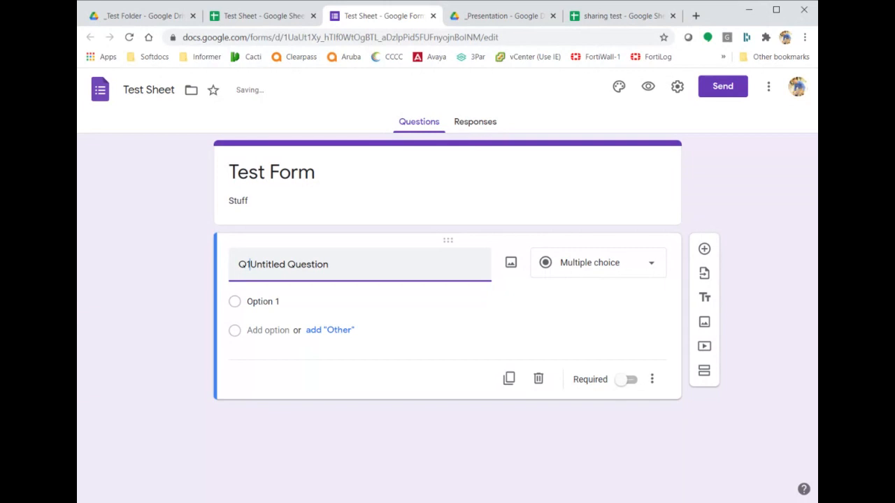
pyautogui.hotkey('shift', 'End')
pyautogui.press('Delete')
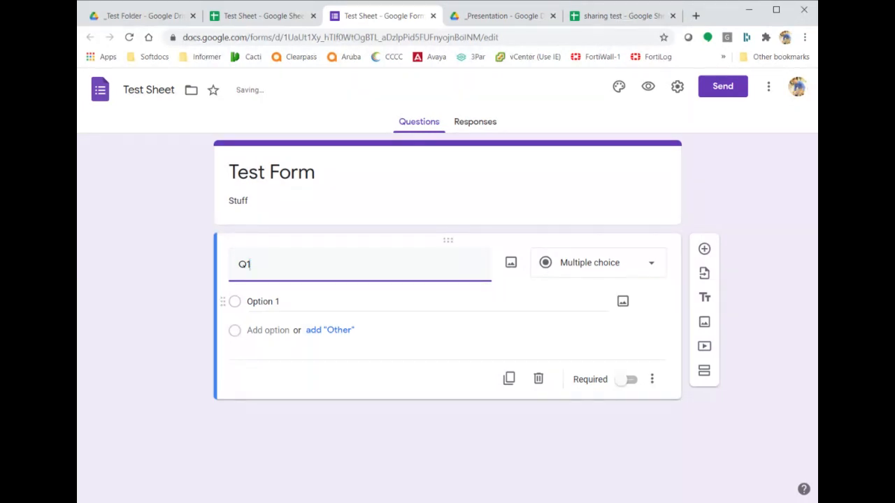
pyautogui.click(646, 271)
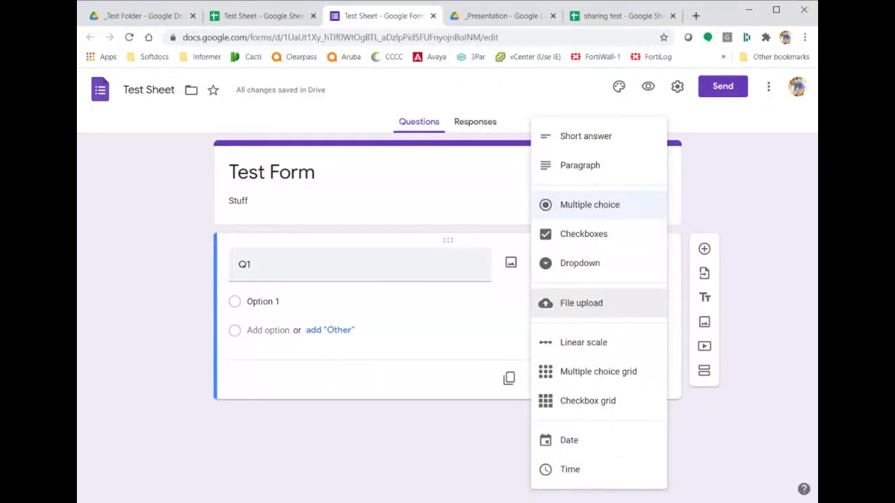
# Make Q1 a multiple choice question with Option 2 and an Other answer.
pyautogui.click(586, 236)
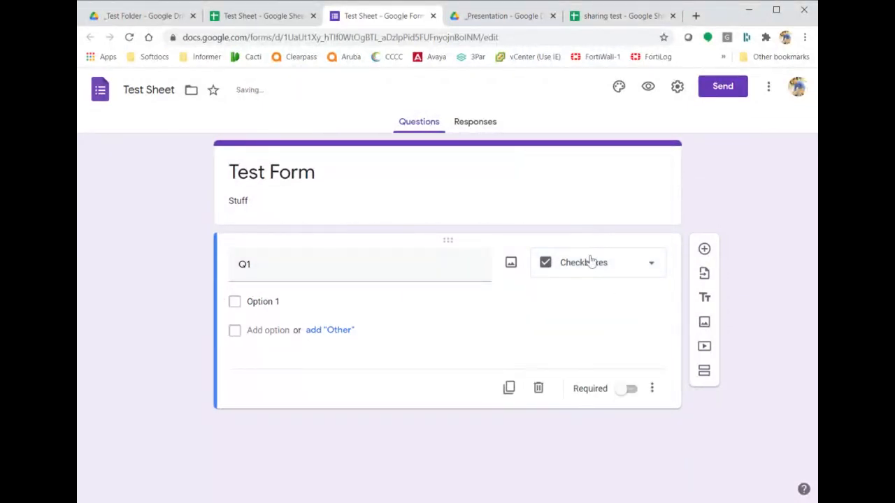
pyautogui.click(589, 261)
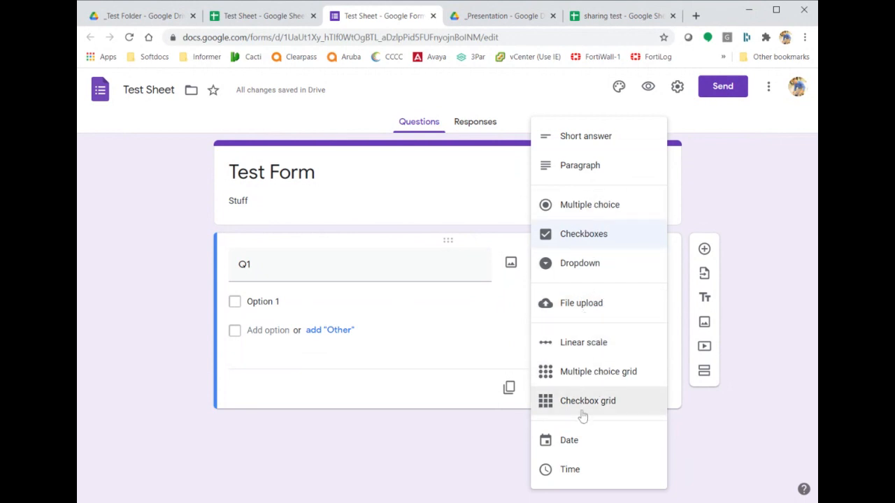
pyautogui.click(583, 437)
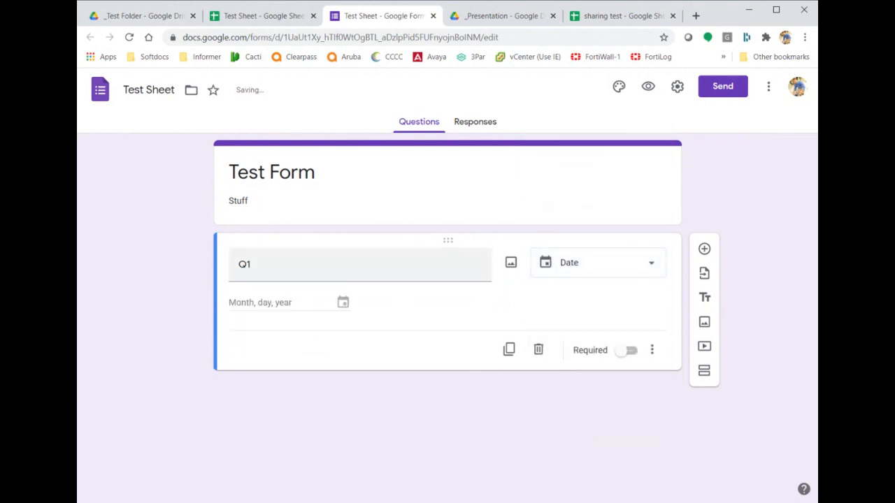
pyautogui.click(565, 273)
pyautogui.click(589, 104)
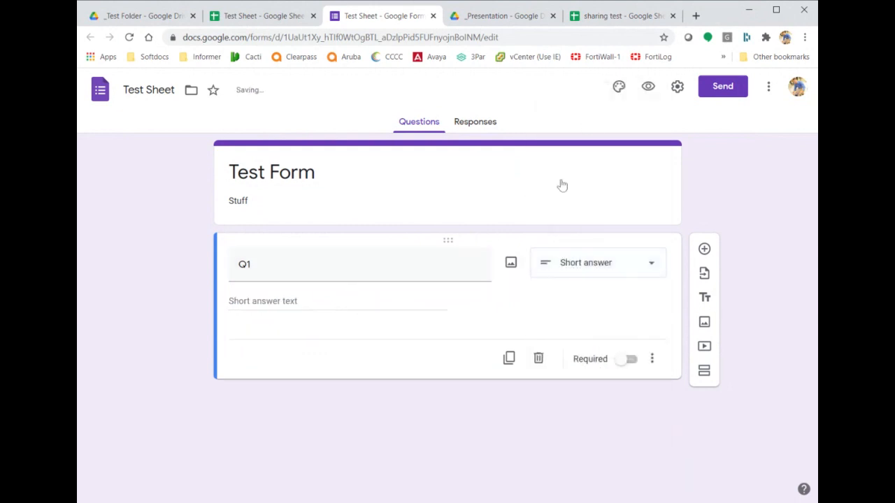
pyautogui.click(574, 261)
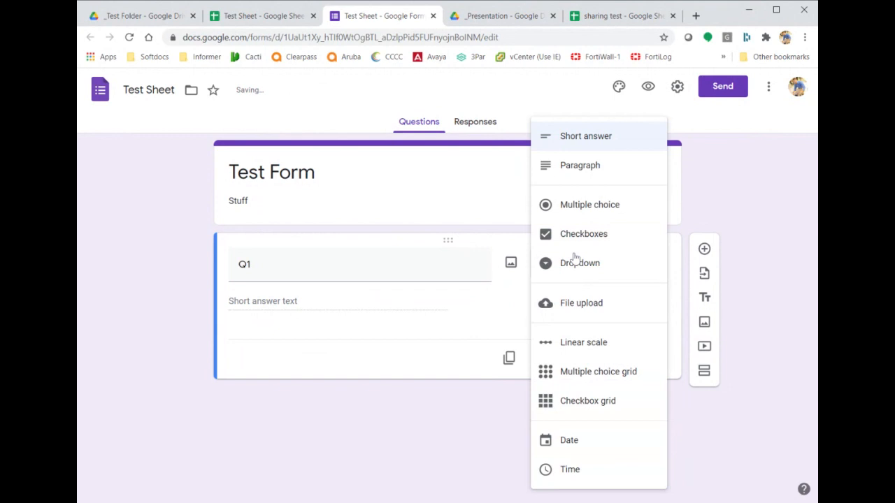
pyautogui.click(606, 219)
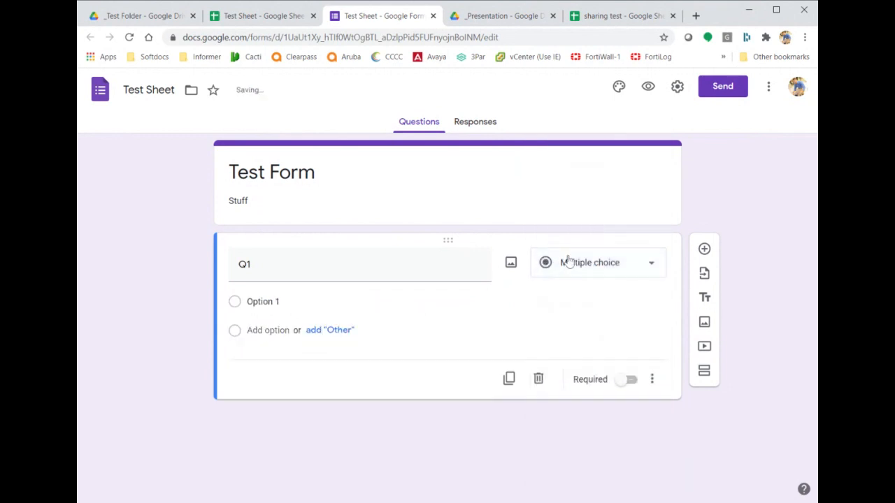
pyautogui.click(331, 335)
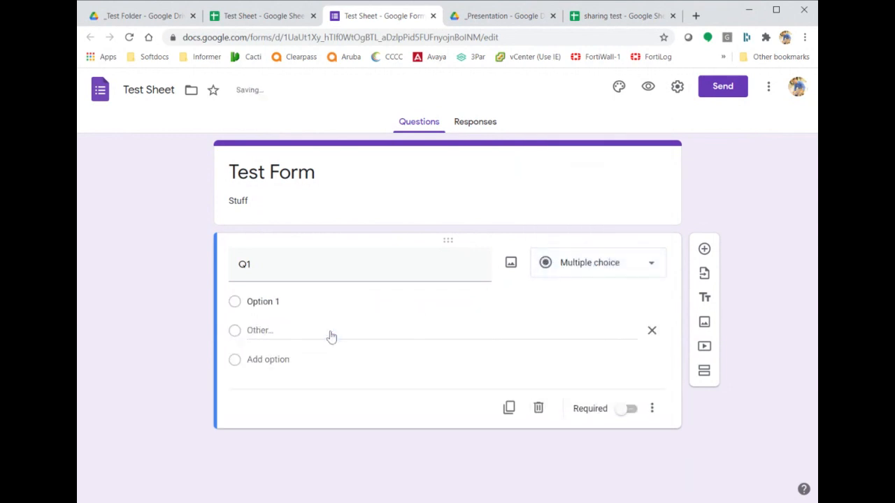
pyautogui.click(248, 360)
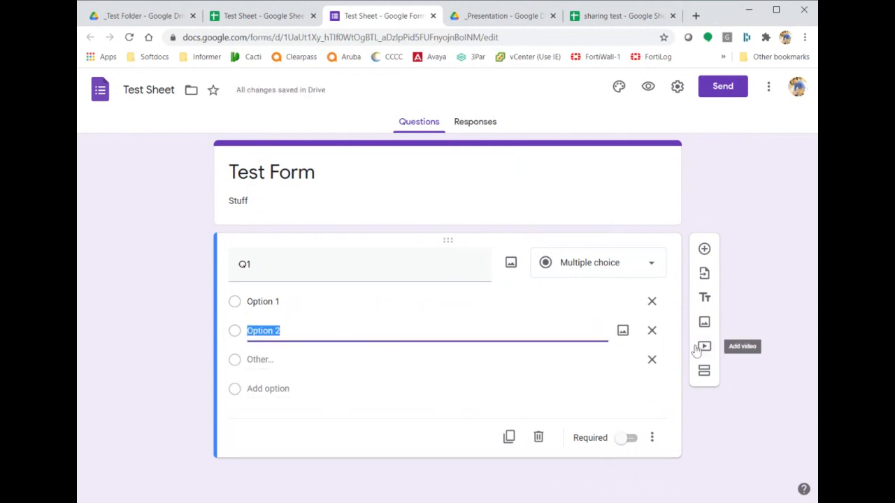
# Add a short-answer question titled 'Q2'.
pyautogui.click(703, 250)
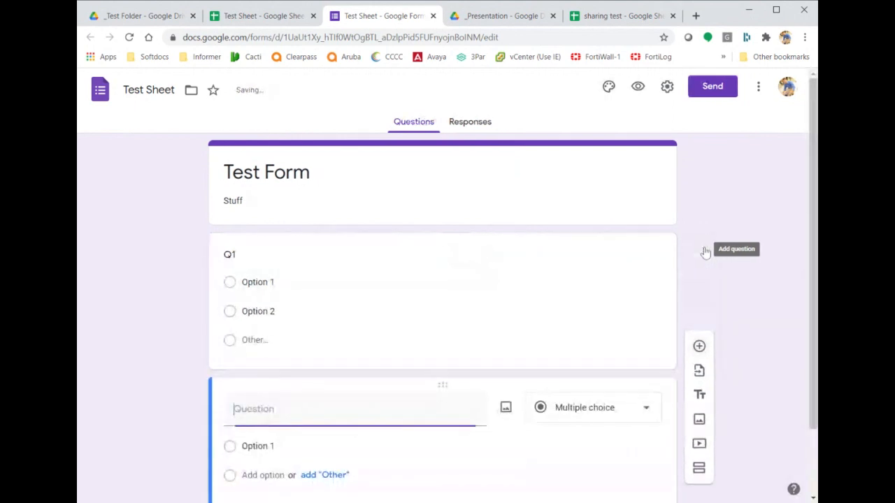
pyautogui.click(644, 409)
pyautogui.click(585, 147)
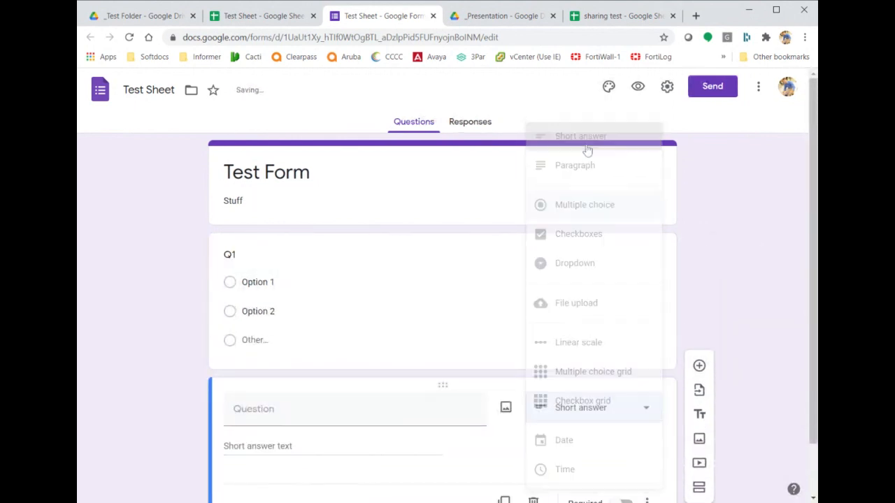
pyautogui.click(342, 401)
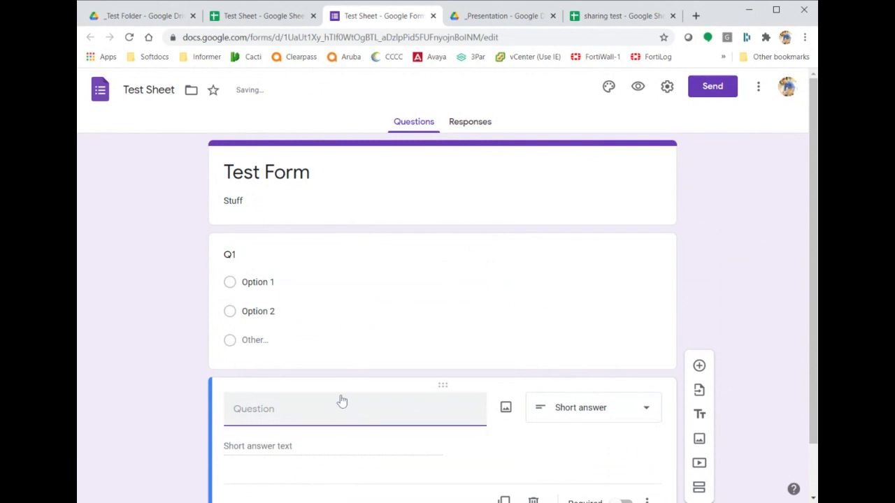
pyautogui.write('Q2')
pyautogui.scroll(-1, 659, 302)
# Add a third question titled 'Q3'.
pyautogui.click(699, 334)
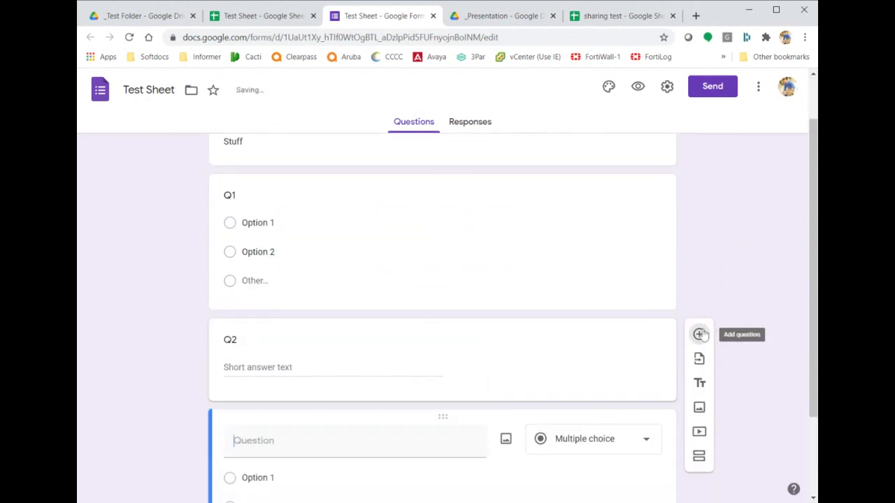
pyautogui.write('Q3')
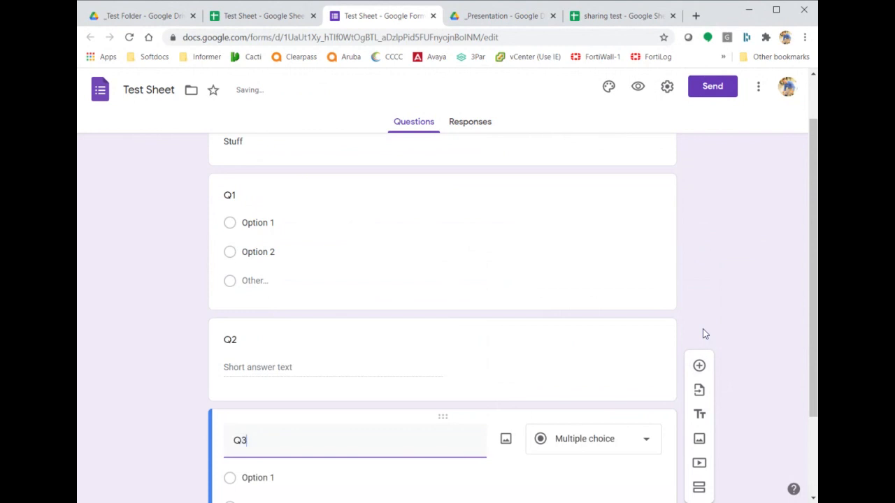
pyautogui.scroll(1, 703, 334)
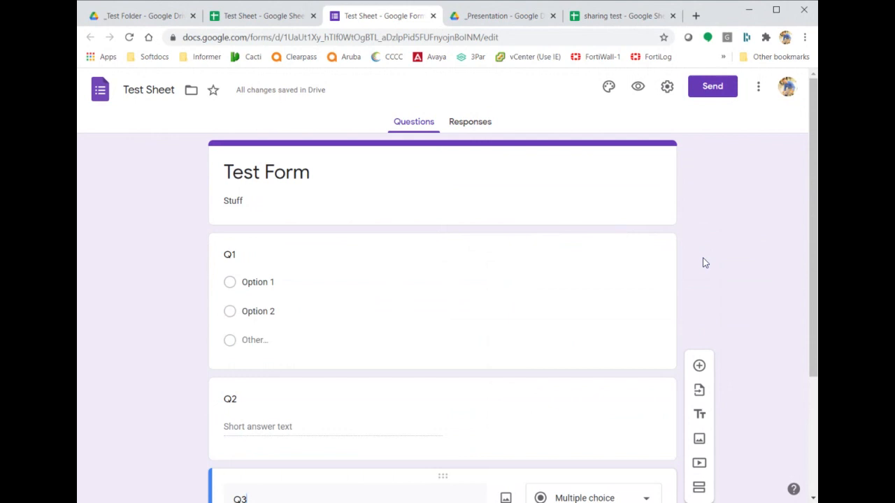
# Review the Send dialog's link and email options, close it, and return to Test Sheet.
pyautogui.click(713, 86)
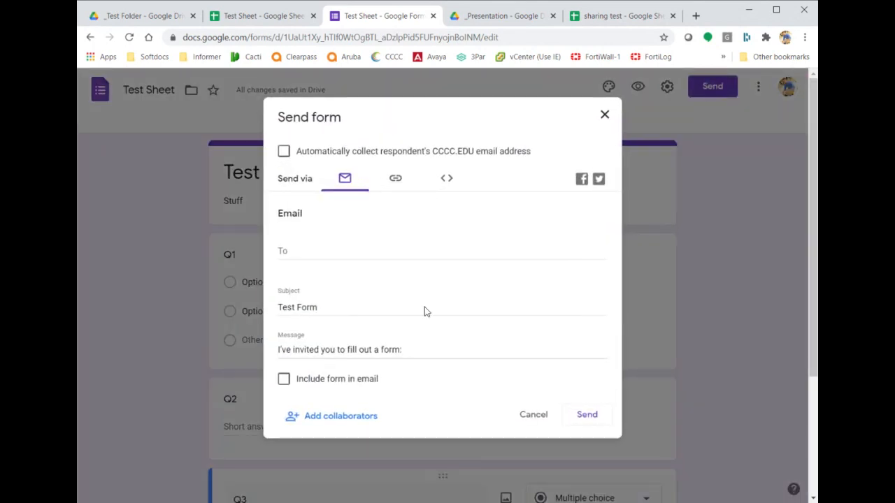
pyautogui.click(395, 179)
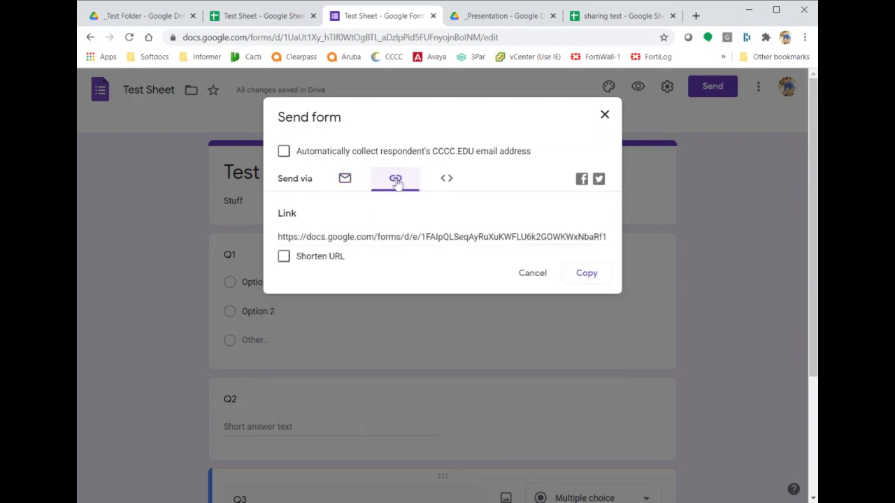
pyautogui.click(345, 181)
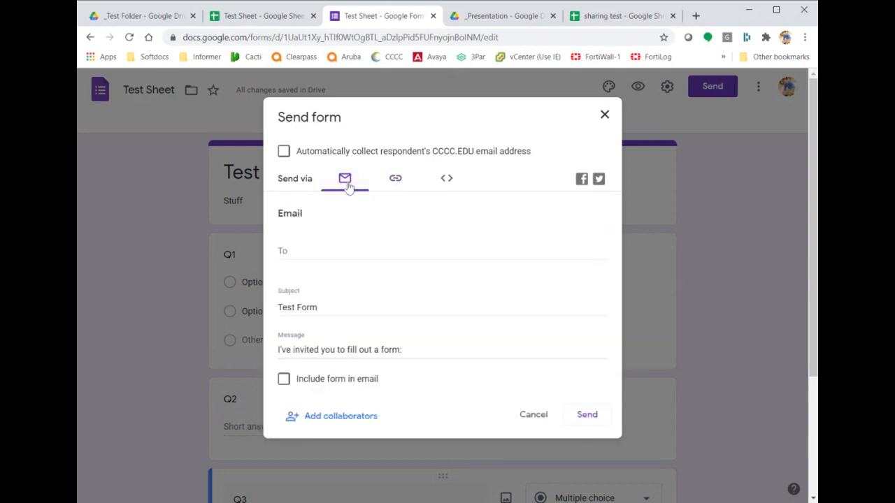
pyautogui.click(604, 116)
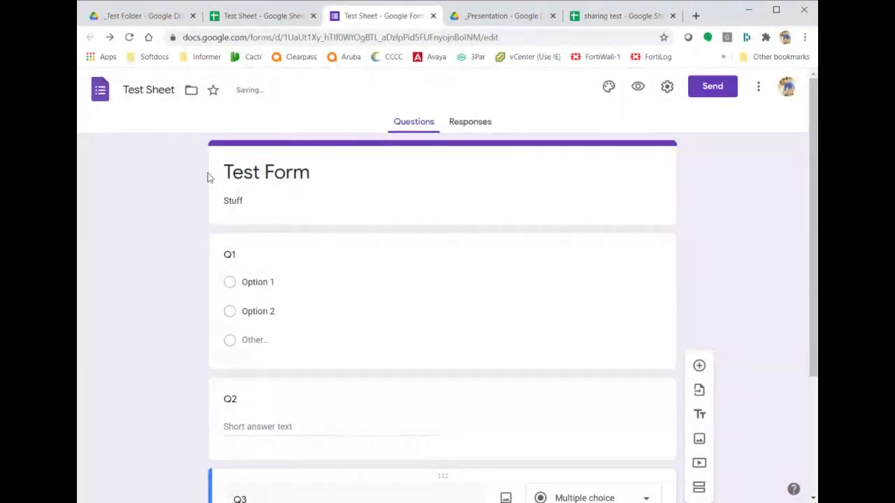
pyautogui.click(253, 17)
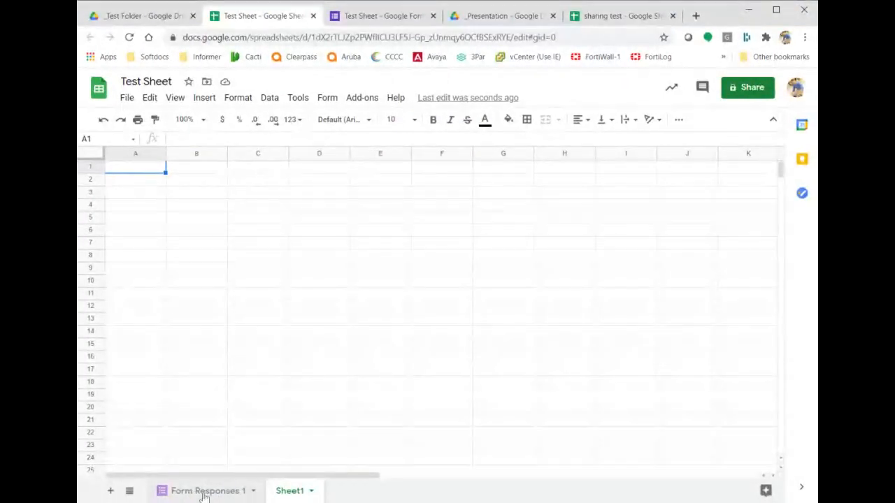
# Check that the Form Responses 1 sheet has Q1, Q2 and Q3 column headers.
pyautogui.click(202, 492)
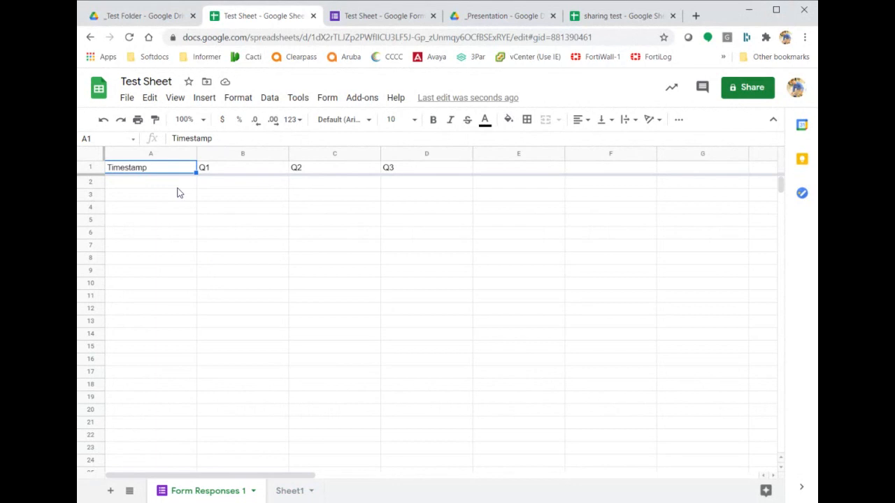
pyautogui.click(227, 174)
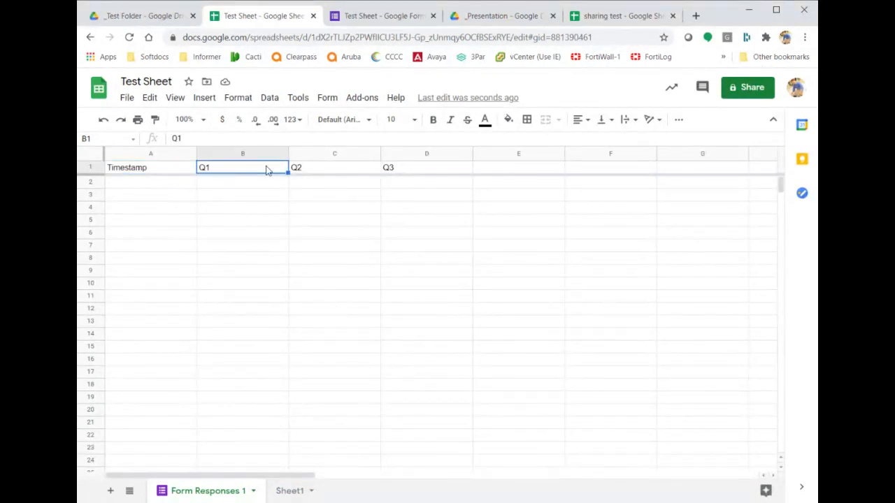
pyautogui.click(310, 177)
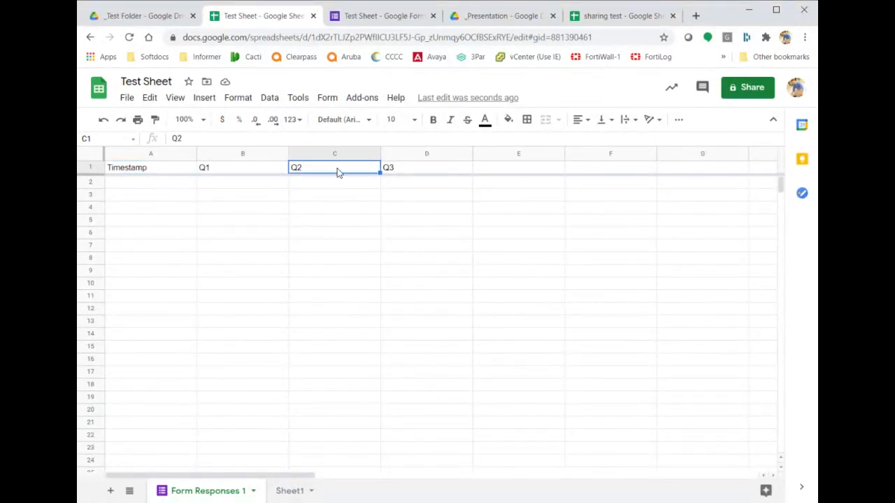
pyautogui.click(404, 177)
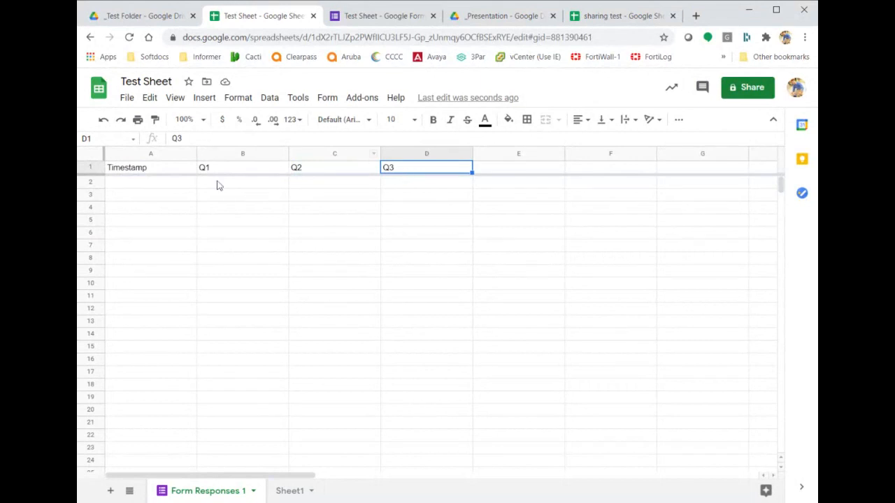
# Glance at the form editor, then return to the spreadsheet and open its Tools menu.
pyautogui.click(377, 15)
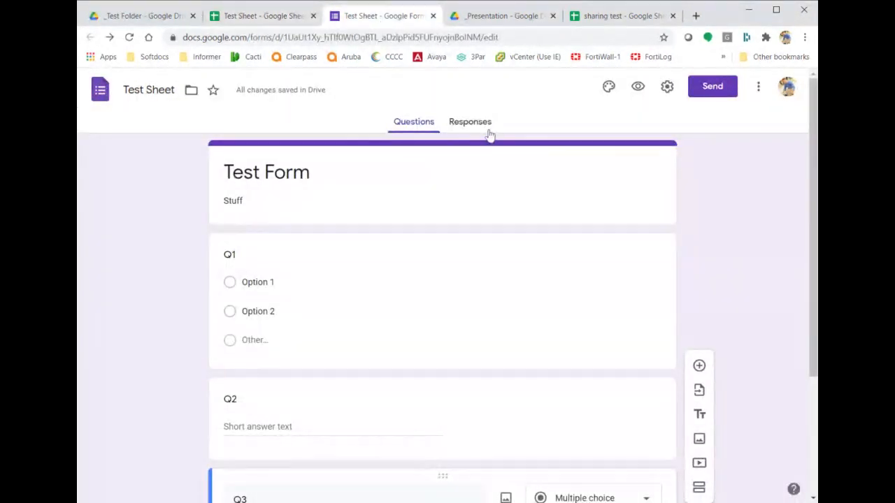
pyautogui.click(266, 15)
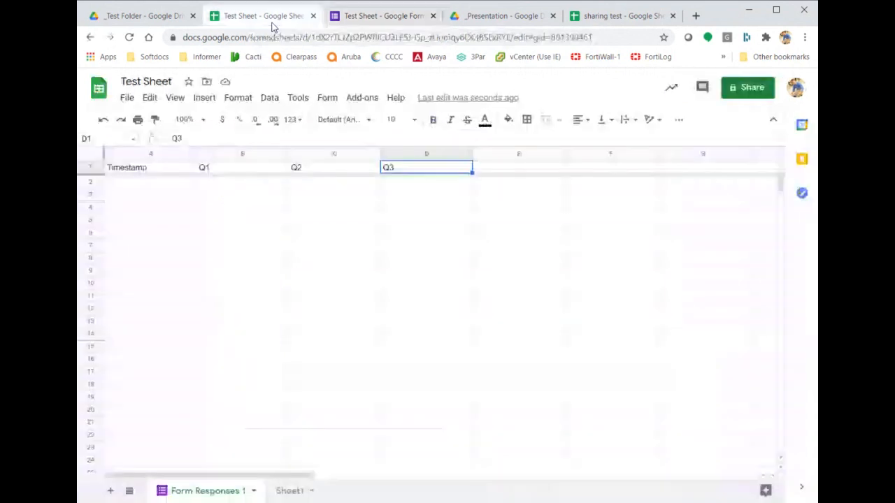
pyautogui.click(329, 98)
pyautogui.moveTo(300, 101)
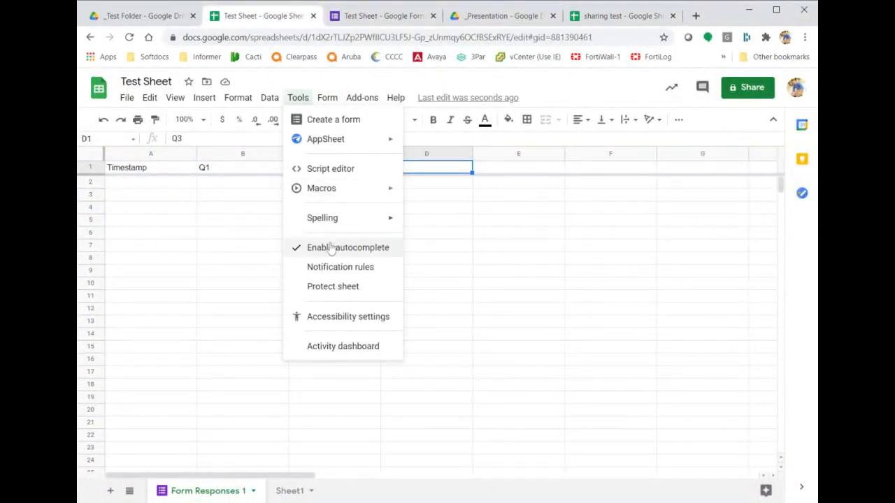
pyautogui.click(327, 275)
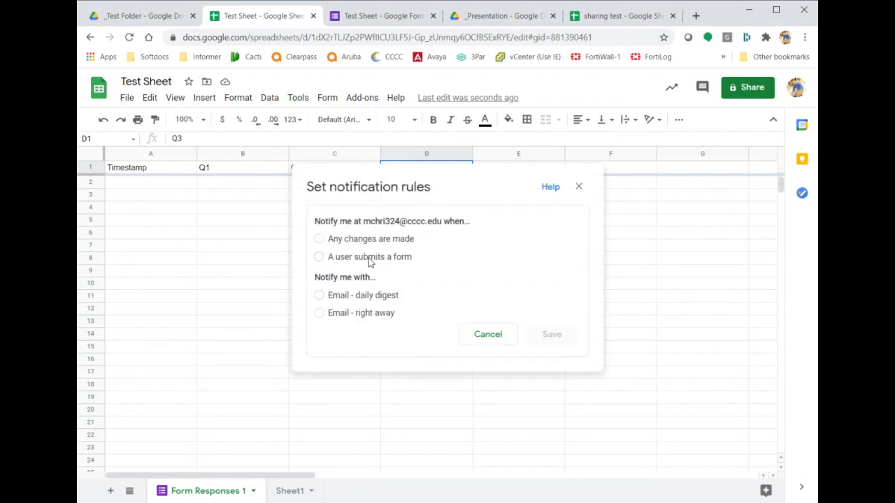
pyautogui.click(369, 259)
pyautogui.click(368, 319)
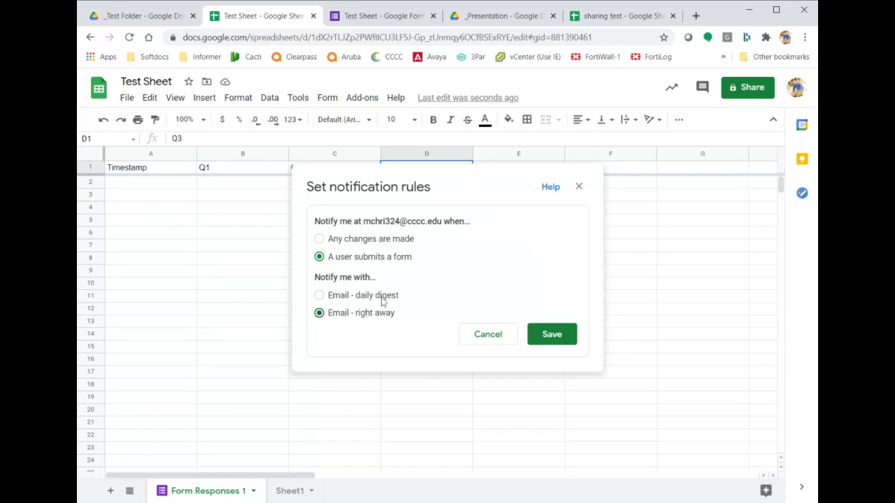
pyautogui.click(383, 300)
pyautogui.click(485, 334)
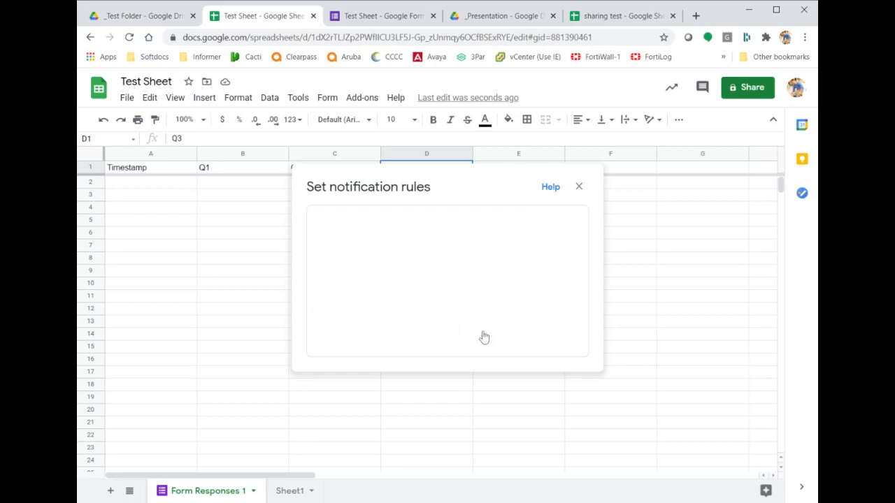
pyautogui.click(578, 187)
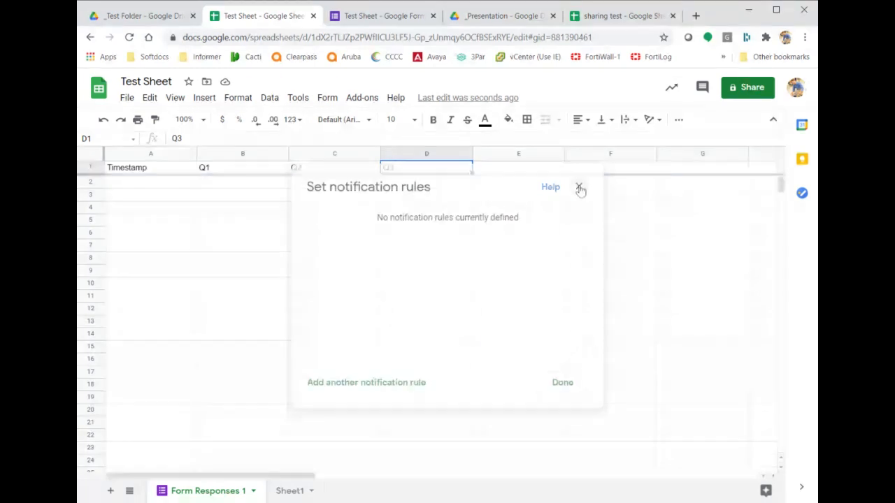
# Turn on 'Collect email addresses' in Test Form's settings and save.
pyautogui.click(370, 19)
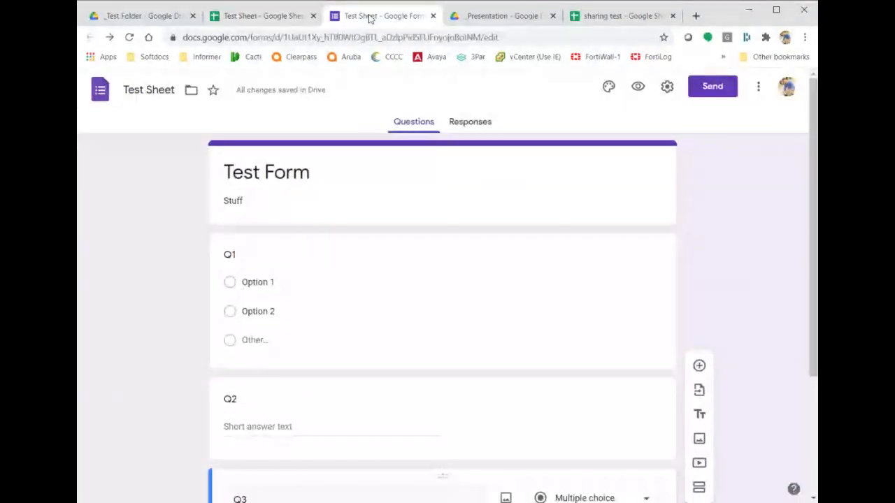
pyautogui.click(665, 87)
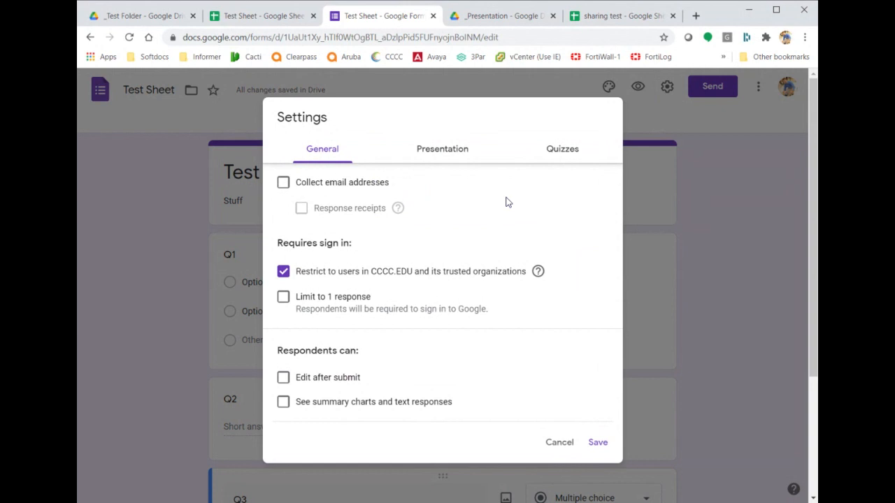
pyautogui.click(321, 185)
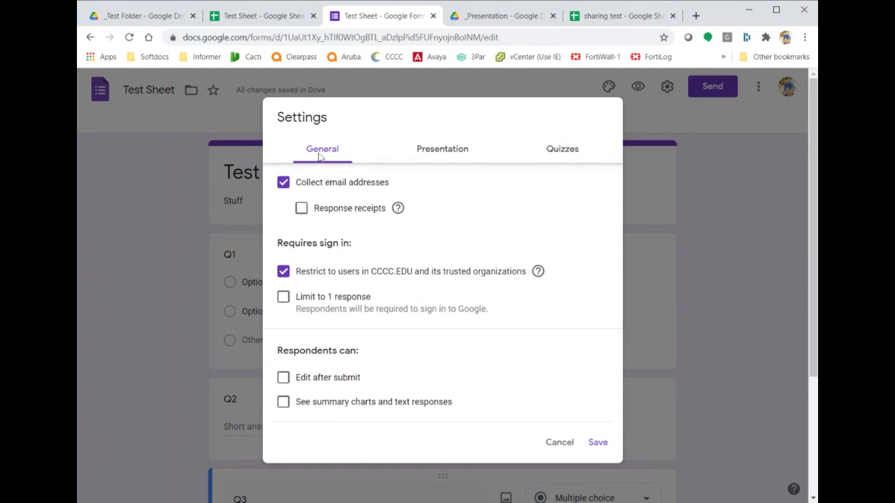
pyautogui.click(270, 18)
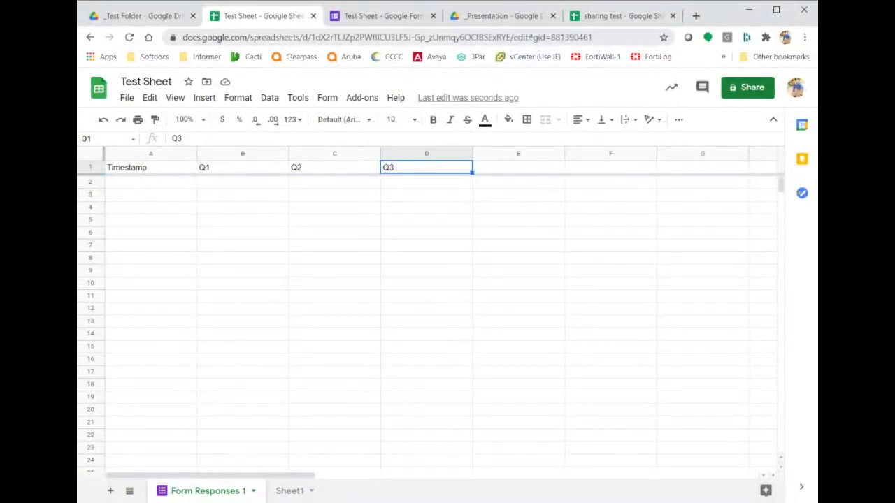
pyautogui.click(389, 17)
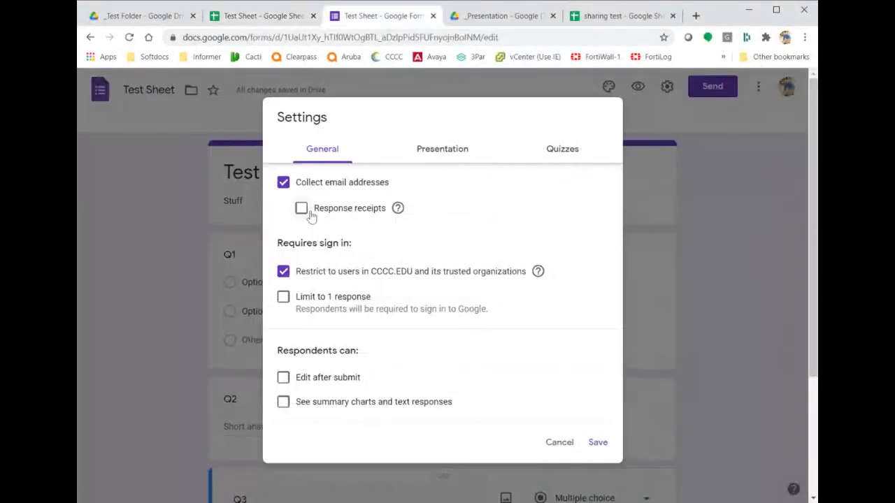
pyautogui.click(597, 443)
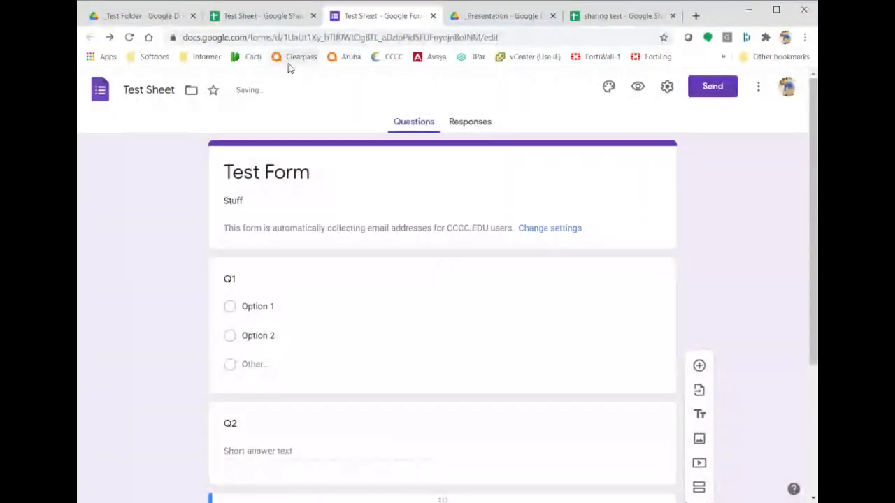
# Confirm the new Email Address column in E1 of Form Responses 1.
pyautogui.click(275, 22)
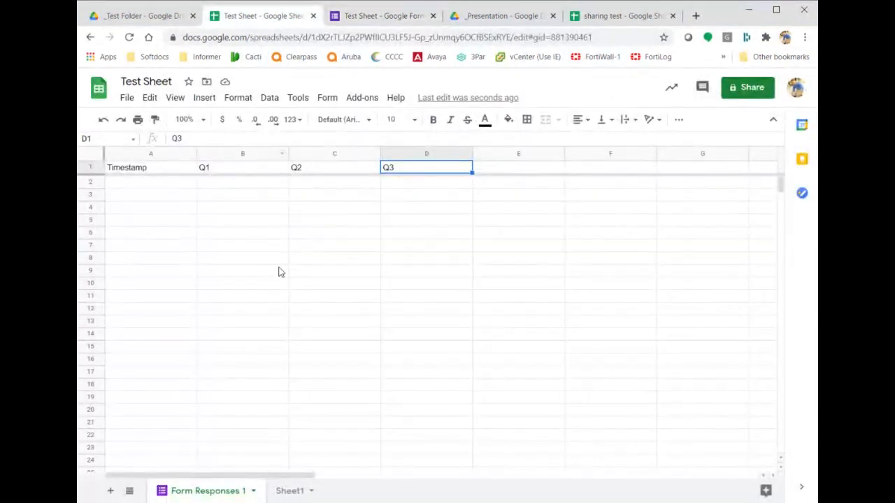
pyautogui.click(356, 17)
pyautogui.click(280, 16)
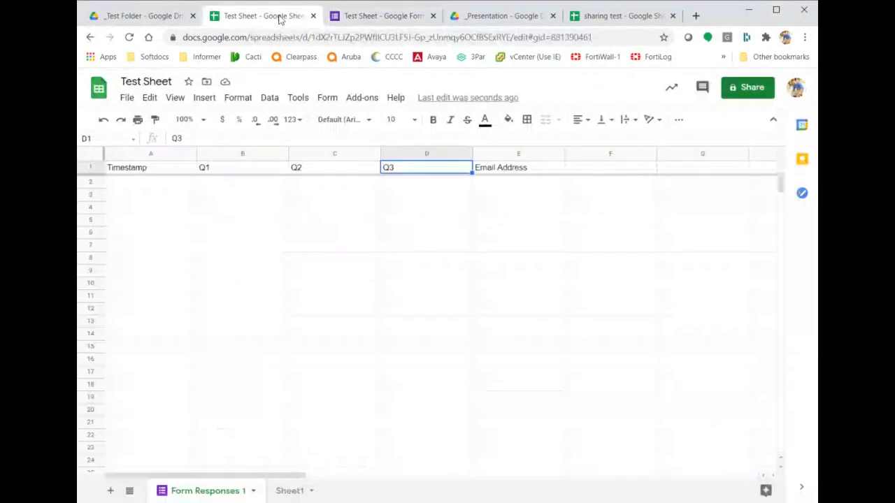
pyautogui.click(508, 174)
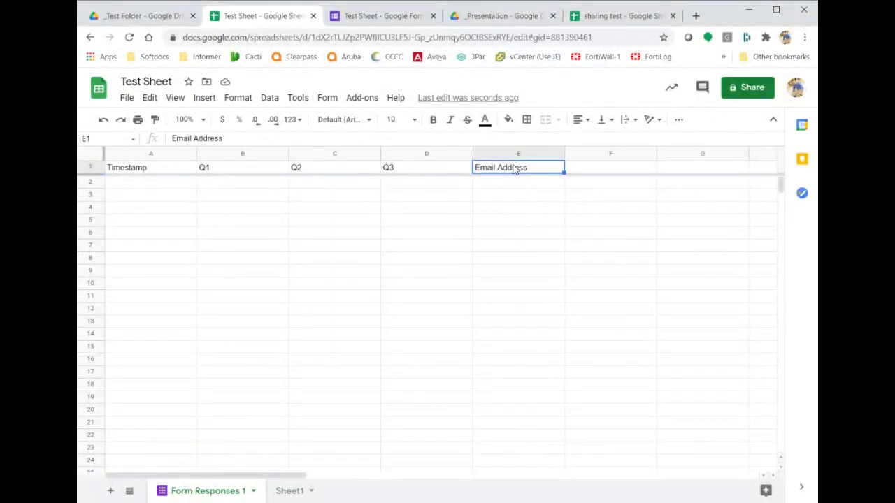
pyautogui.click(388, 15)
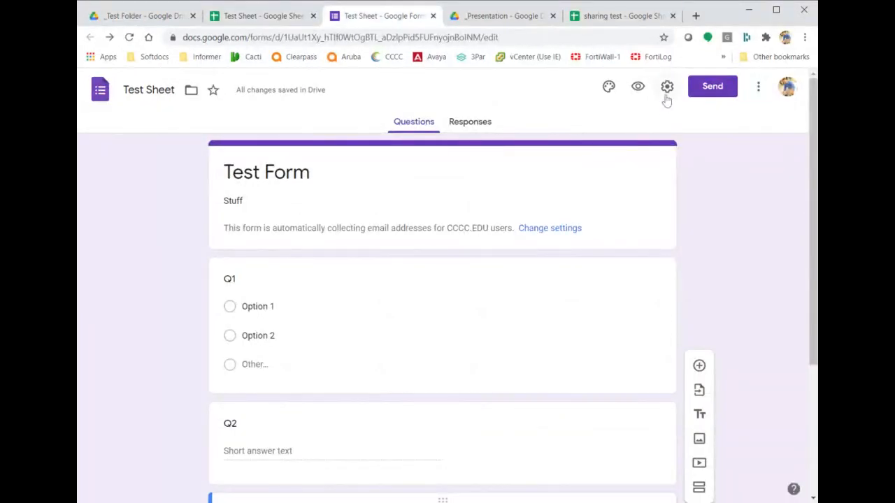
pyautogui.click(666, 92)
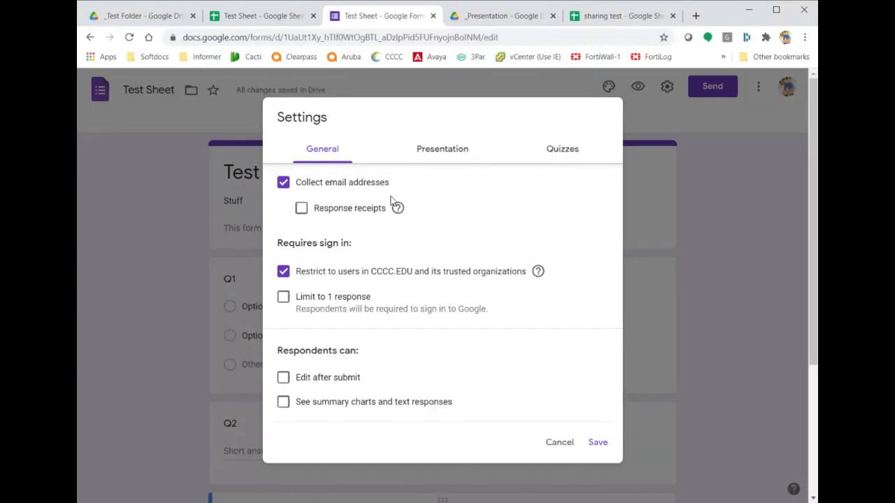
pyautogui.click(442, 153)
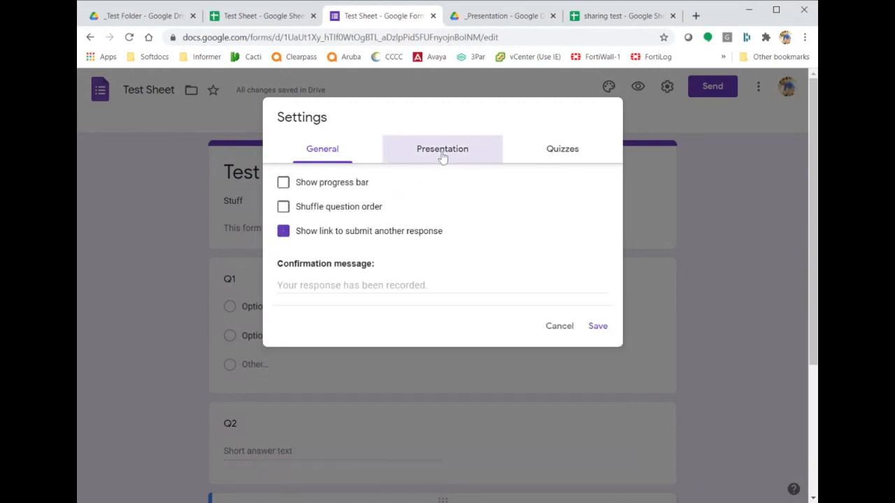
pyautogui.click(552, 151)
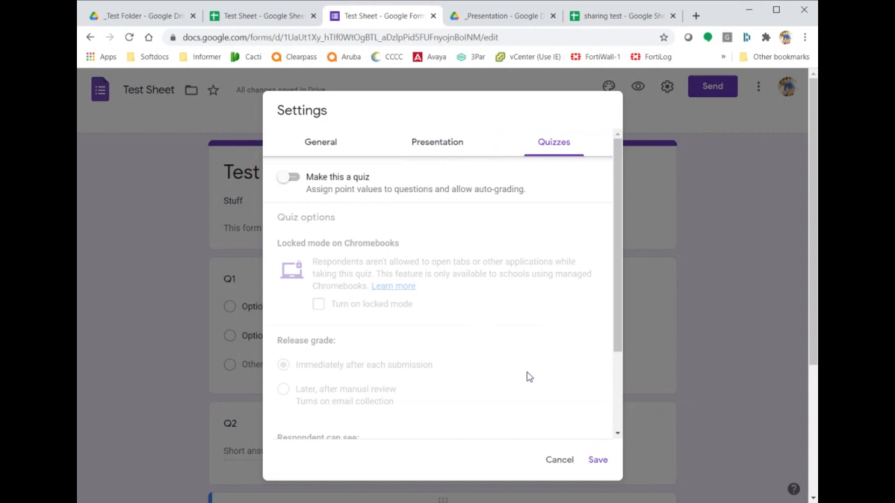
pyautogui.click(560, 461)
pyautogui.scroll(-3, 686, 289)
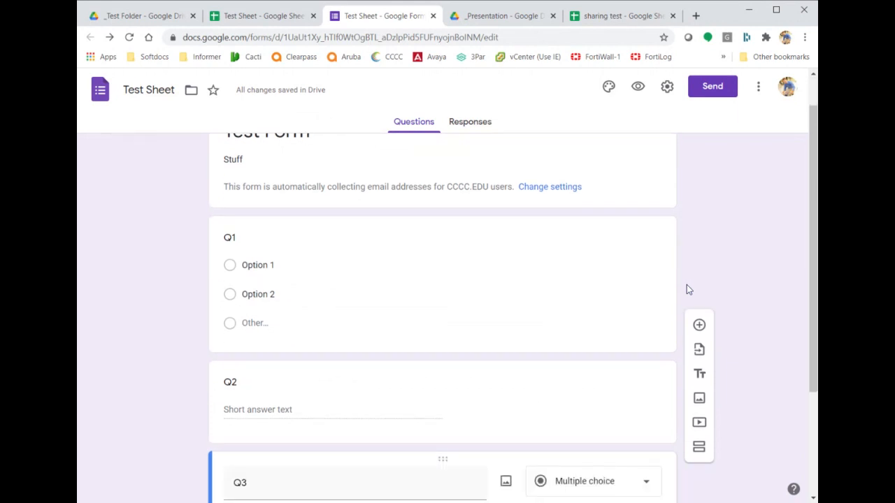
# Return to the Test Sheet spreadsheet and open its File menu.
pyautogui.scroll(3, 687, 289)
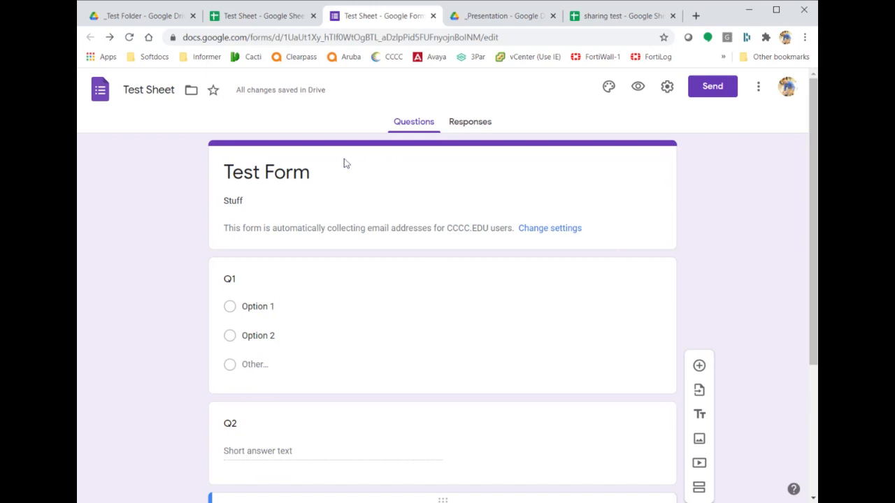
pyautogui.click(272, 21)
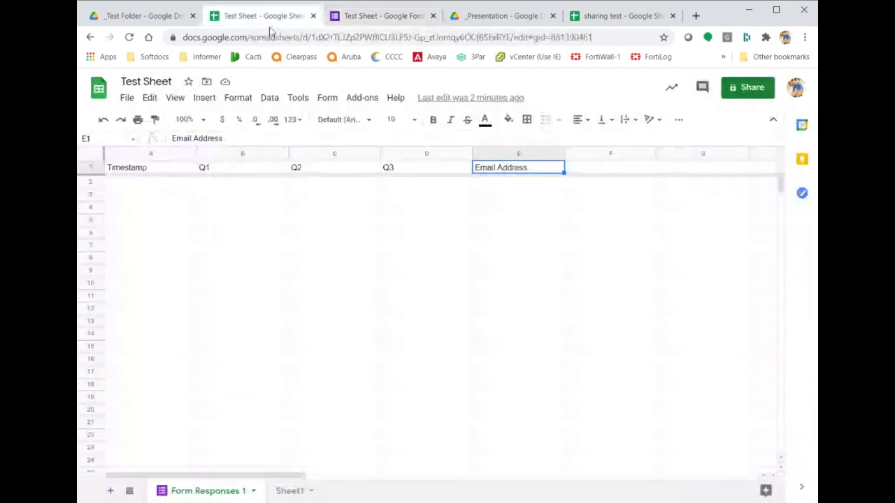
pyautogui.click(127, 99)
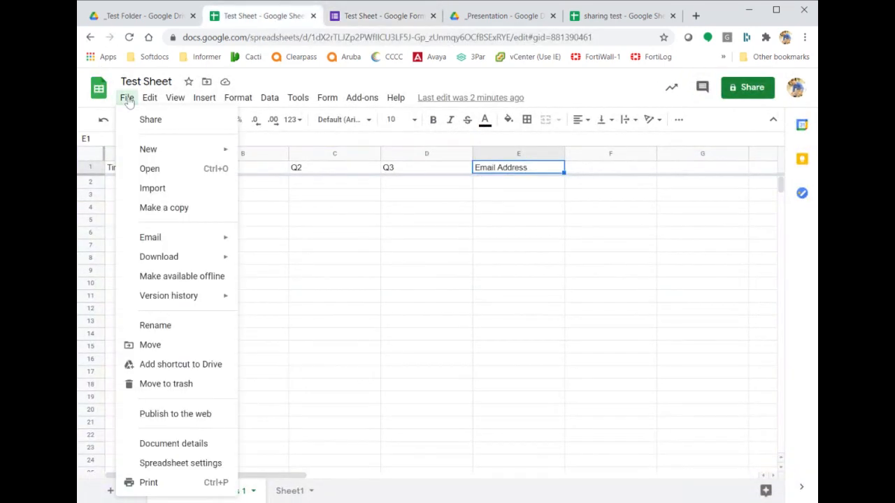